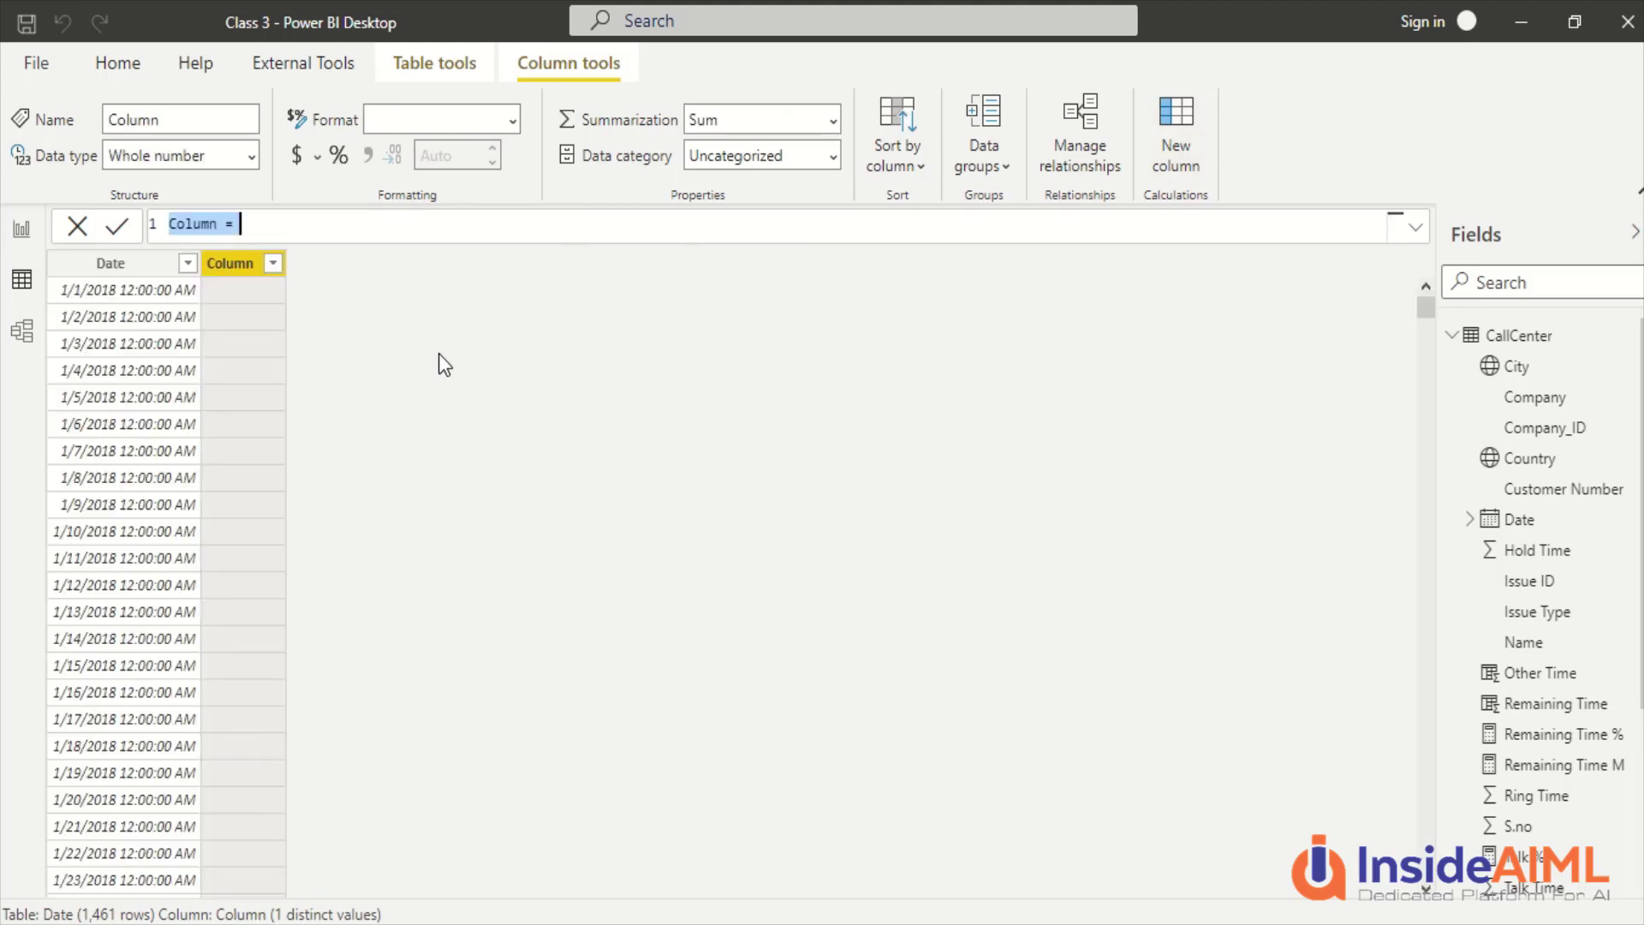
Name the new calculated column in the Date table Month Year
double_click(187, 224)
text(Month Y)
text(rea)
key(BackSpace)
key(BackSpace)
key(BackSpace)
text(a)
key(BackSpace)
text(ear)
Define the Month Year column with the formula FORMAT([Date],"MMM-YYYY")
key(End)
text(FORMAT()
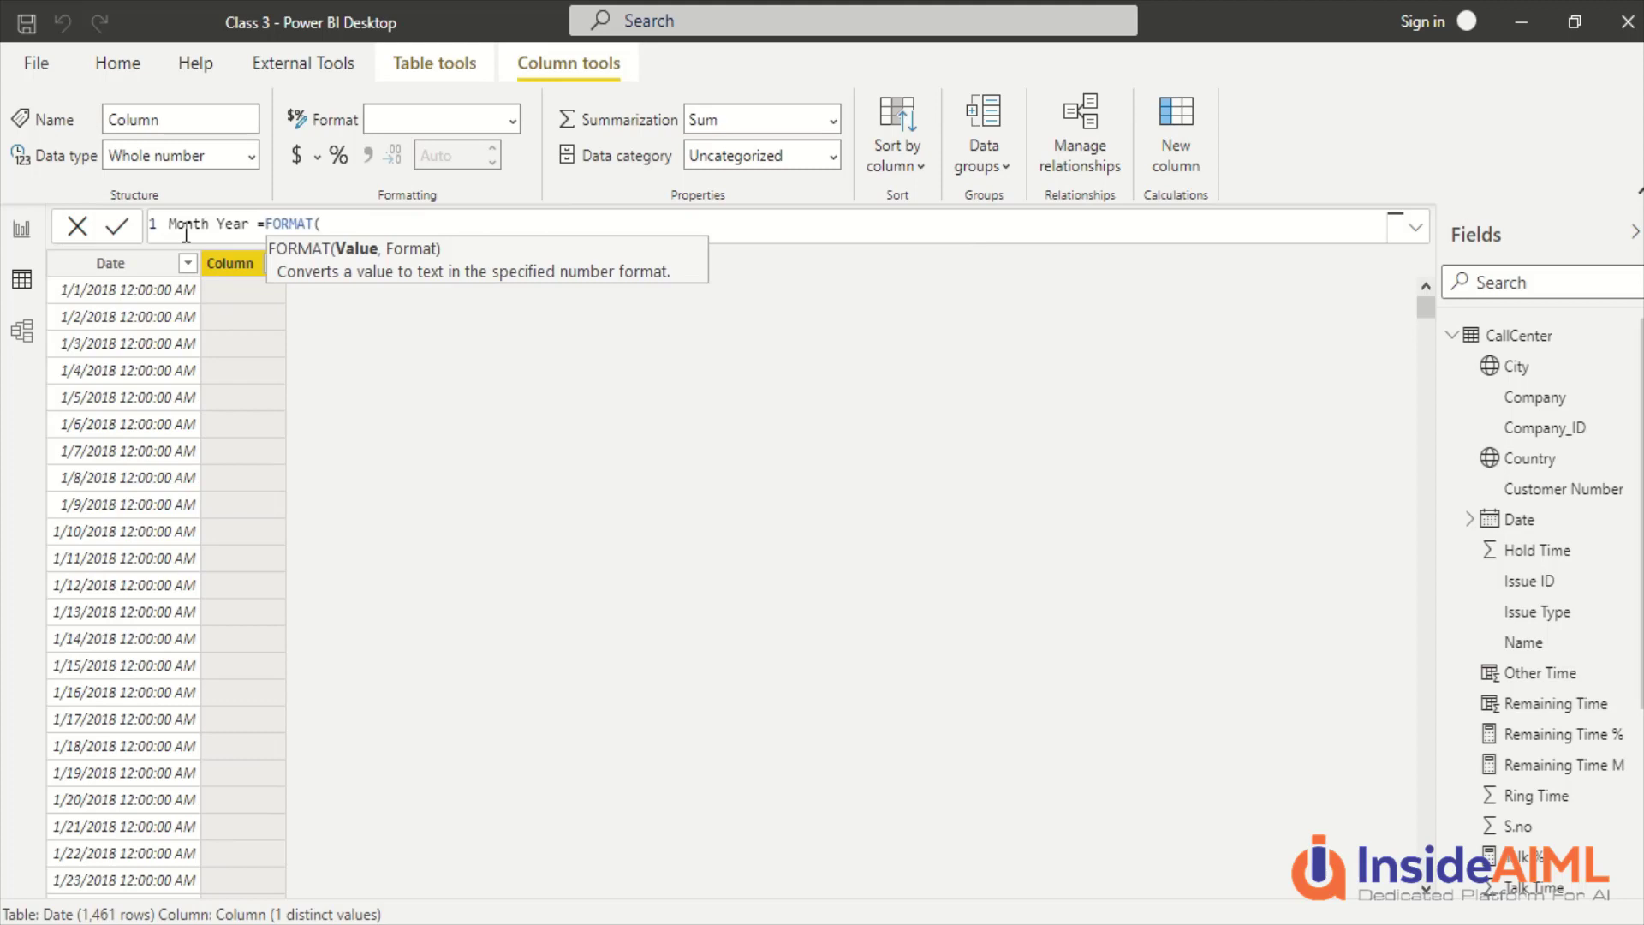
text([d)
key(Tab)
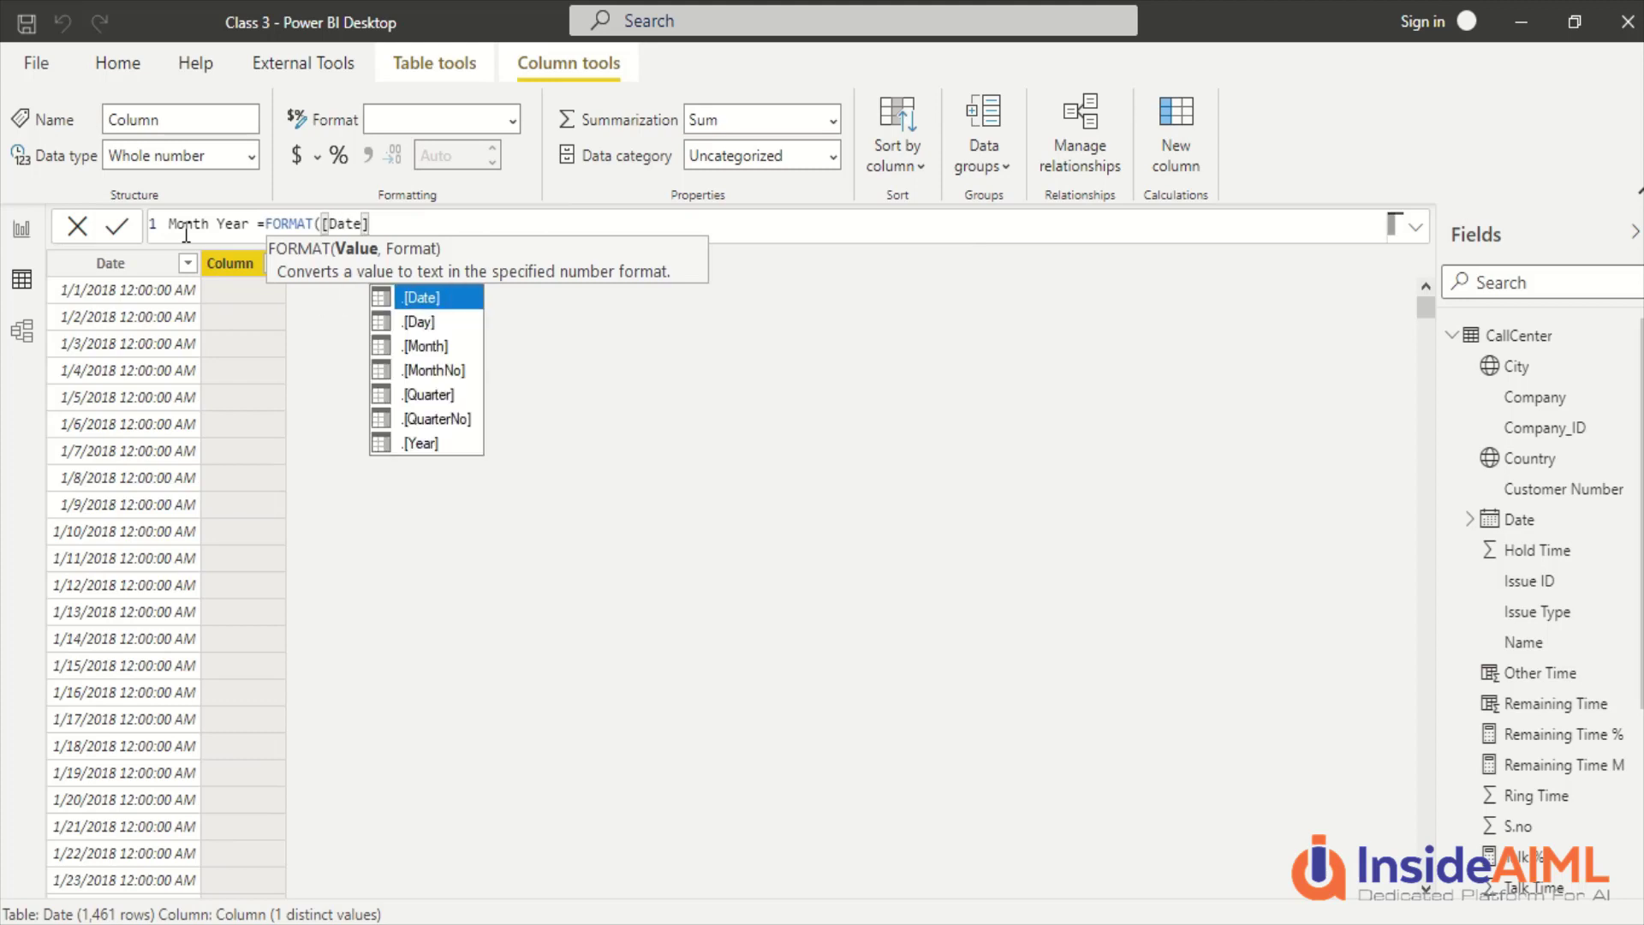
text(,")
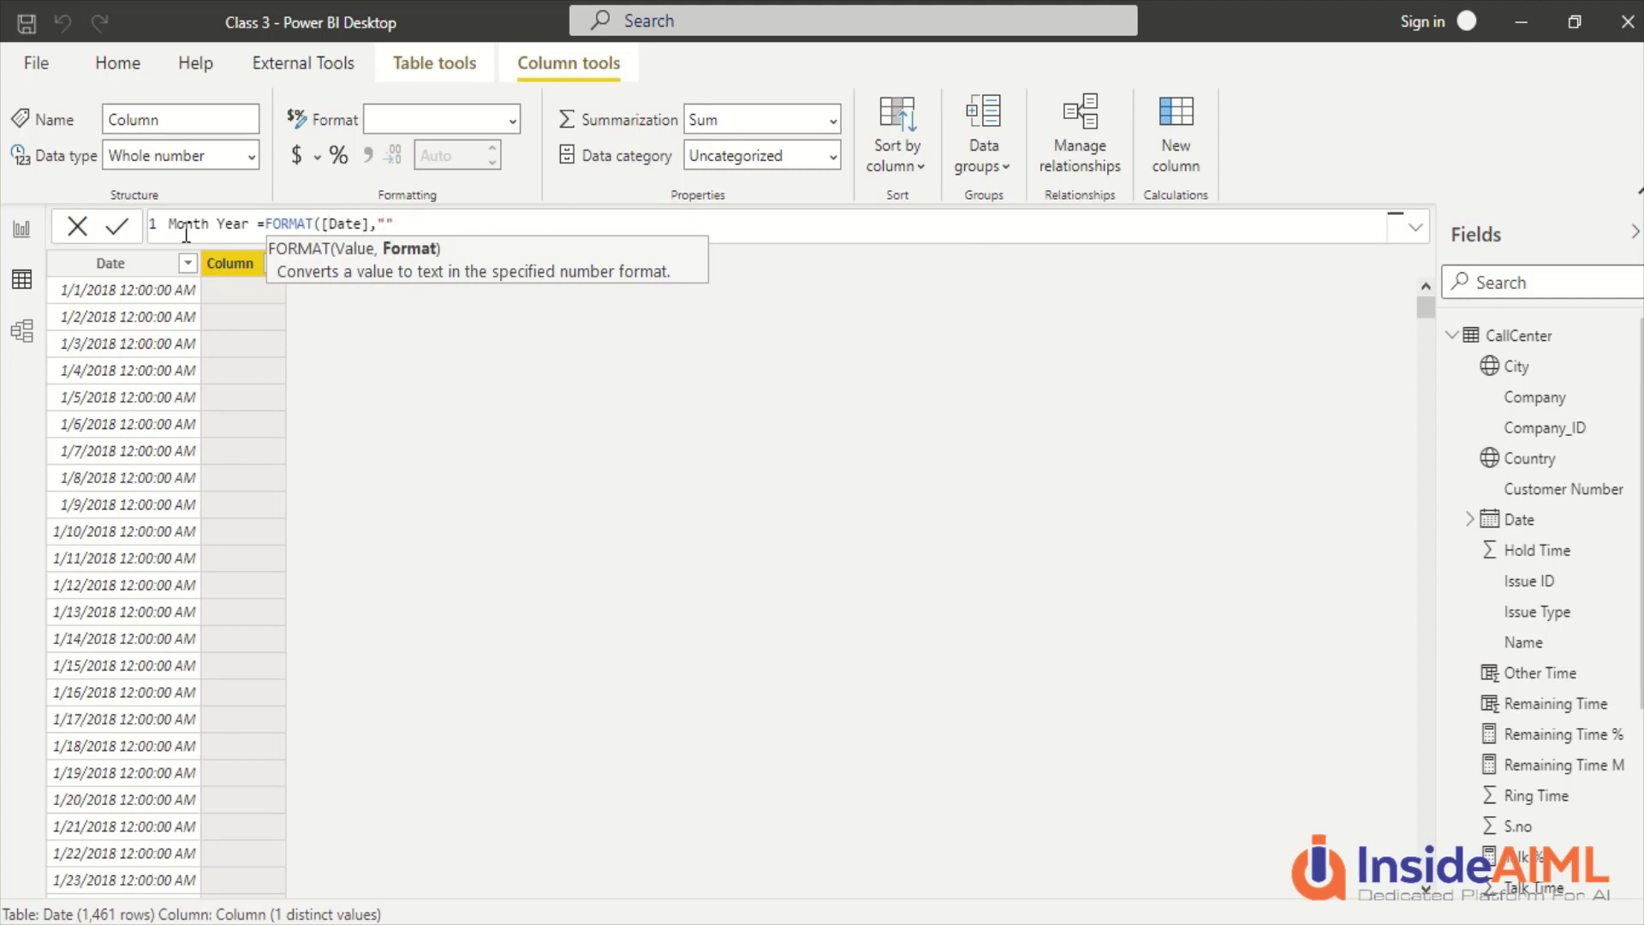
text(MMM-YYYY"))
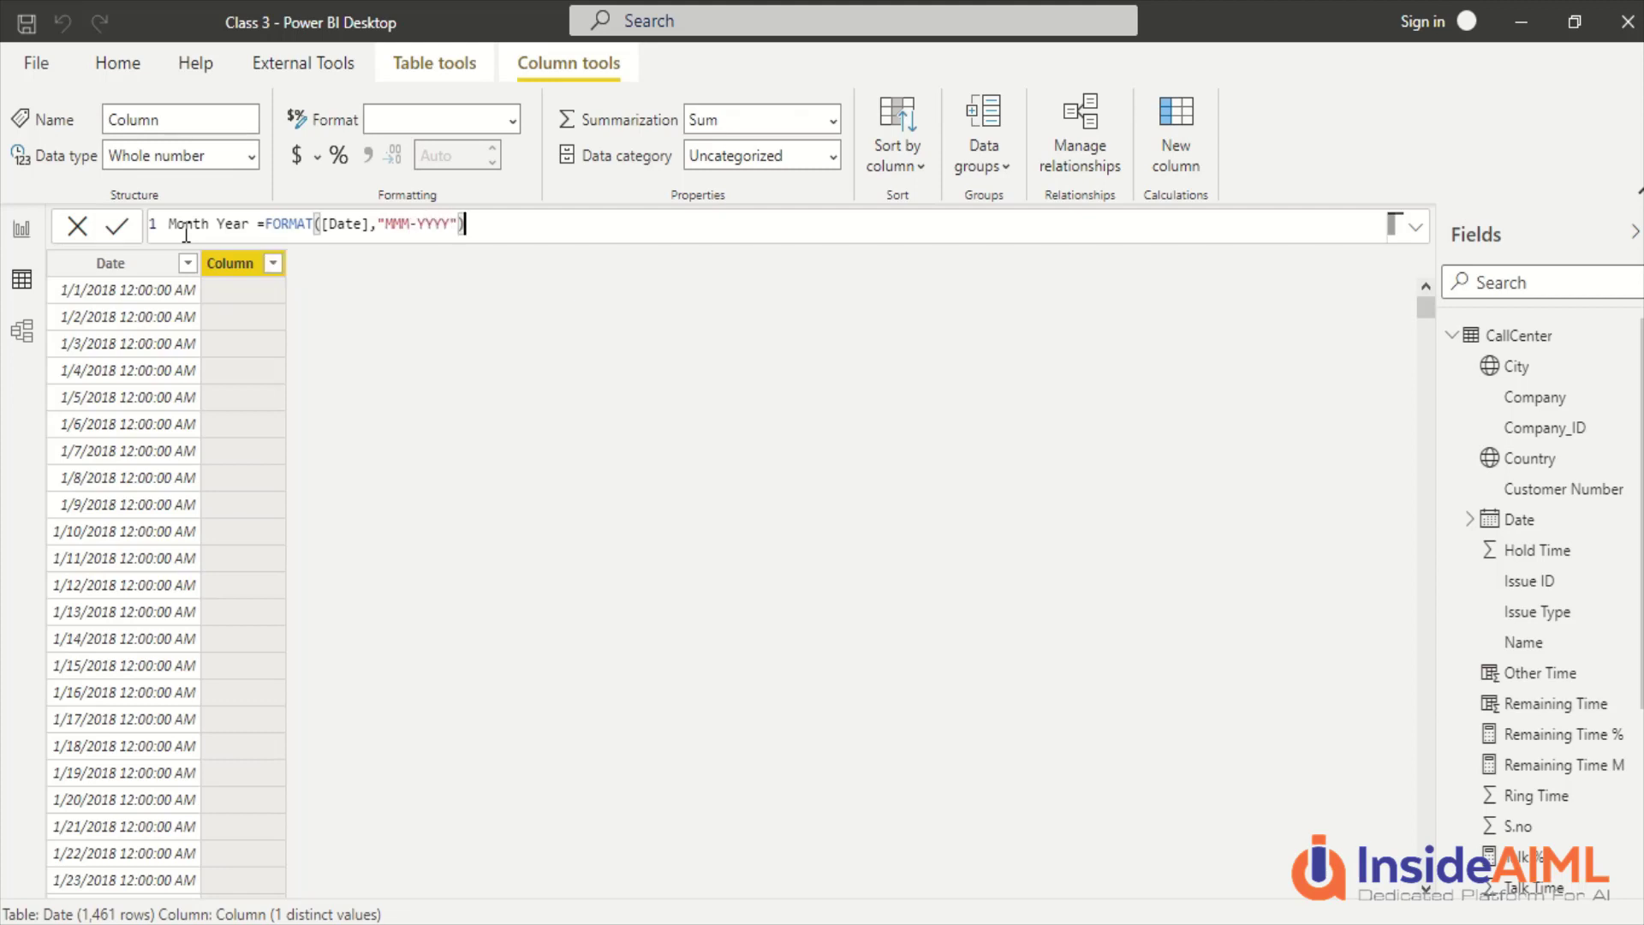
key(Return)
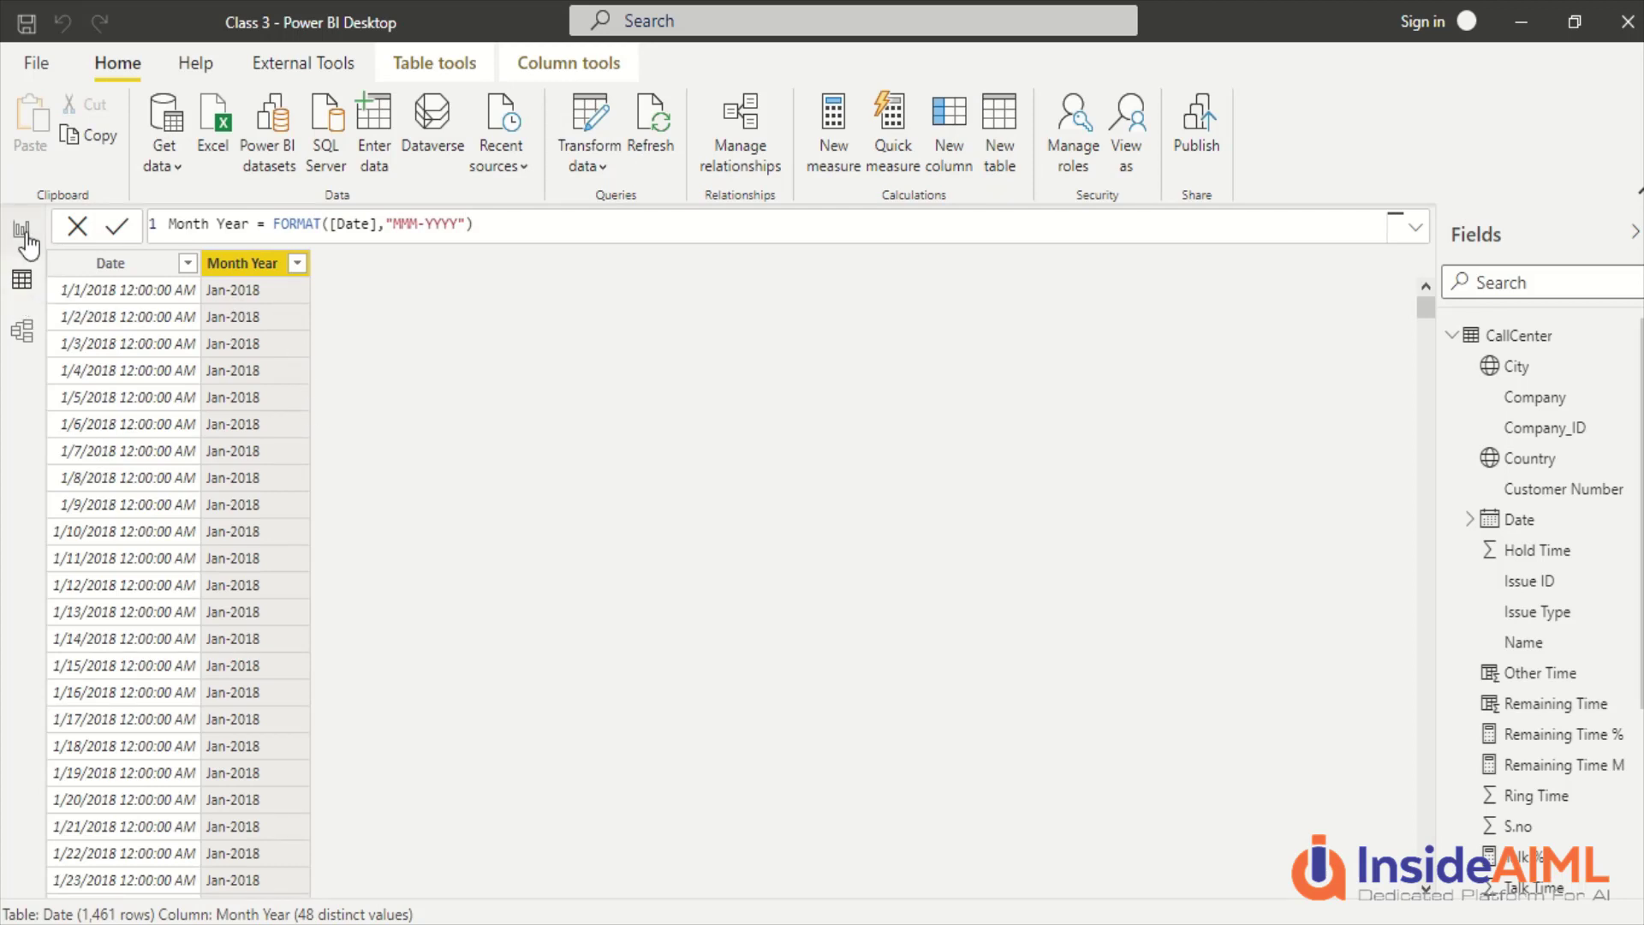
Open the model view and examine how the Date and CallCenter tables are arranged in the All tables layout
click(23, 336)
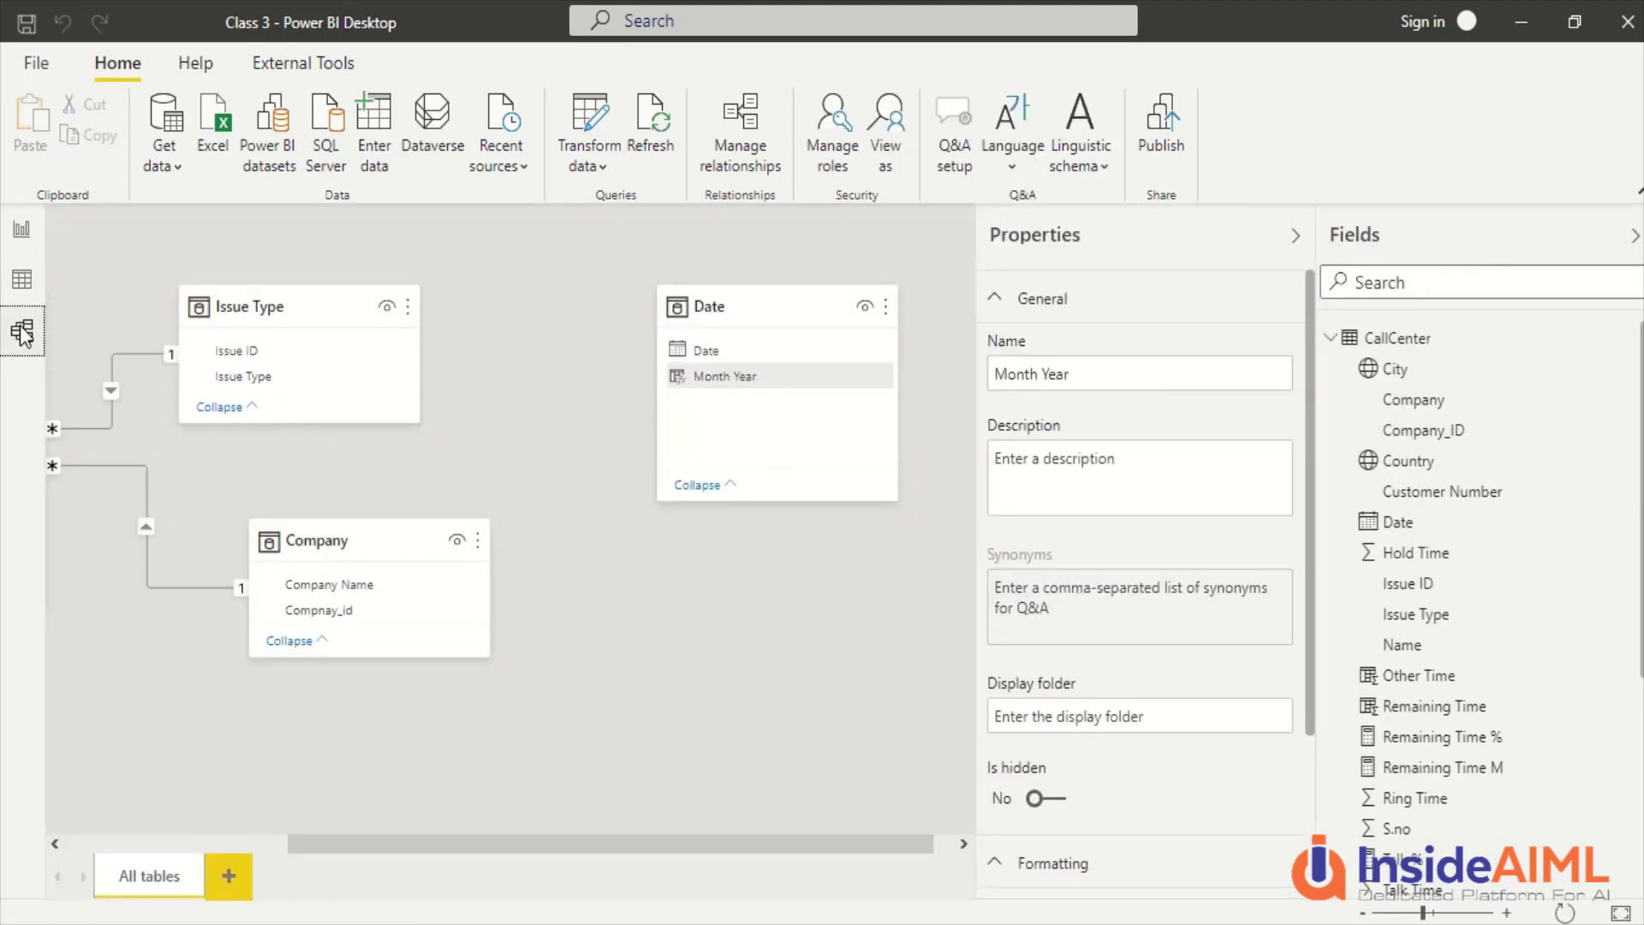
click(714, 350)
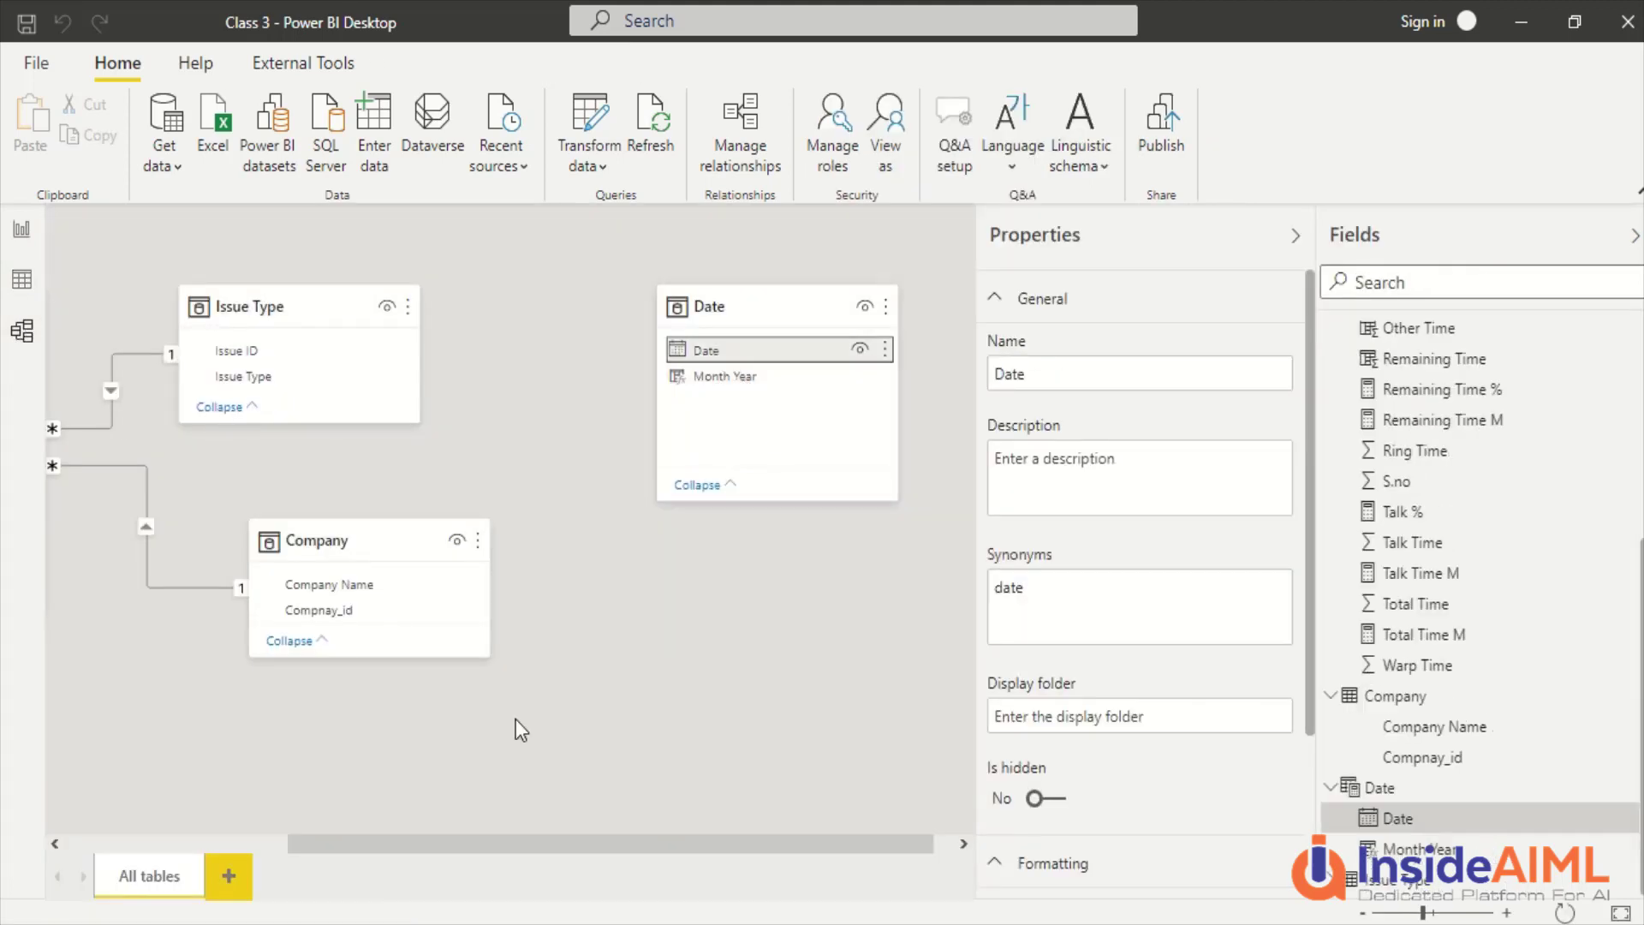
drag(442, 844, 144, 813)
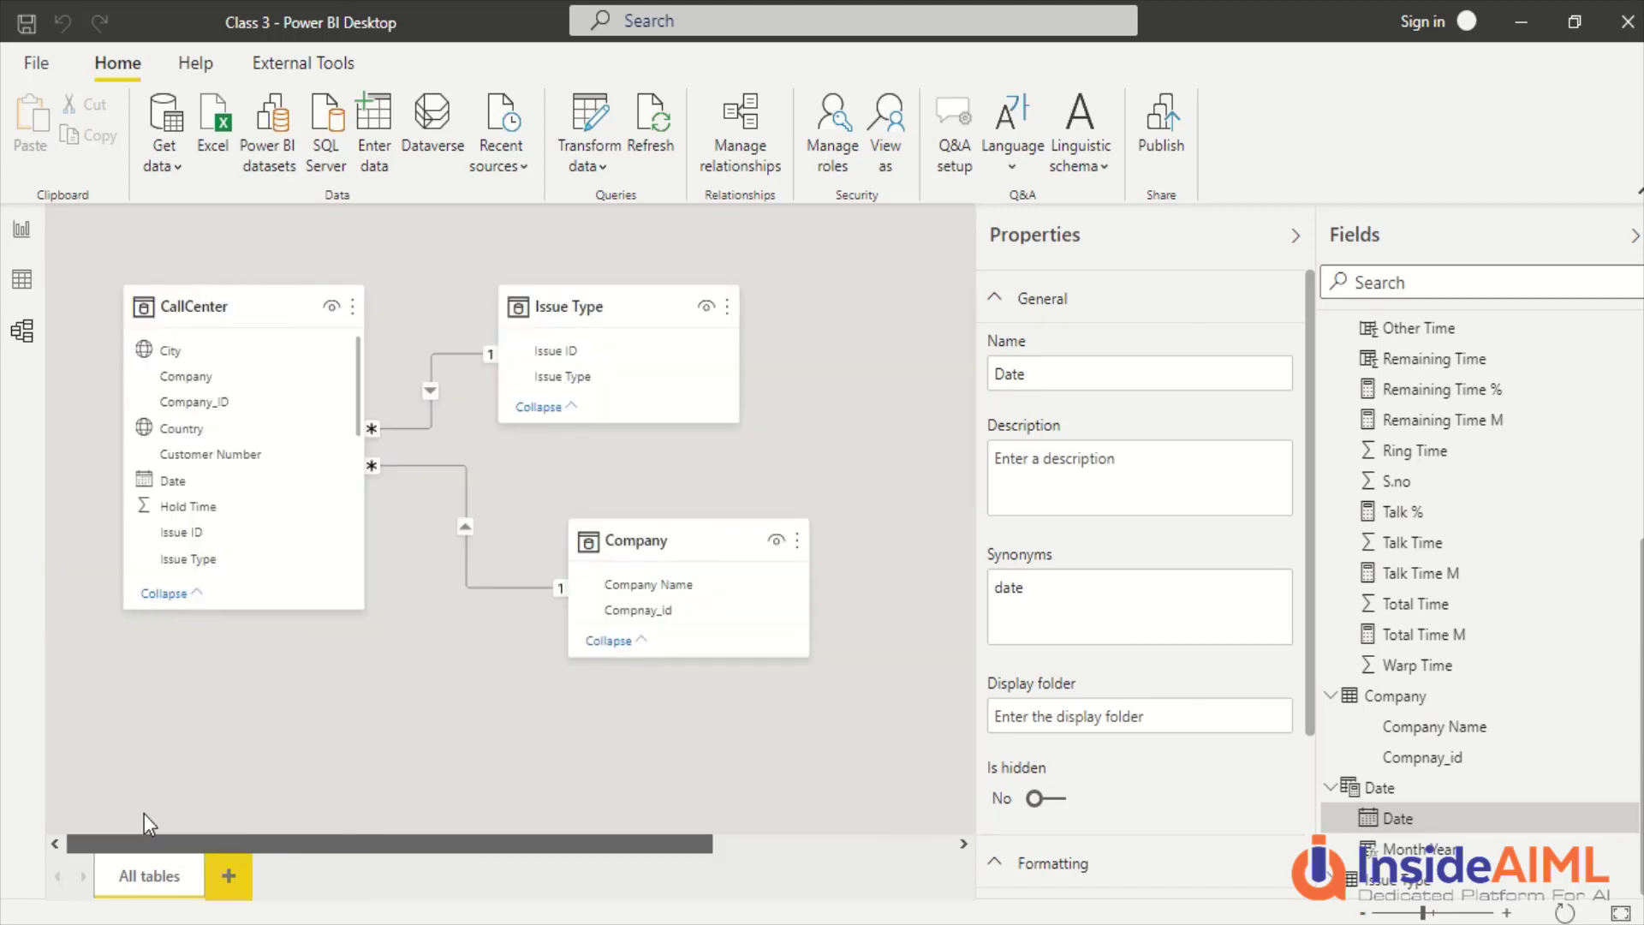
drag(274, 824, 516, 826)
drag(687, 351, 616, 562)
drag(416, 846, 171, 845)
Create a new model layout and add the CallCenter and Date tables to it
click(228, 876)
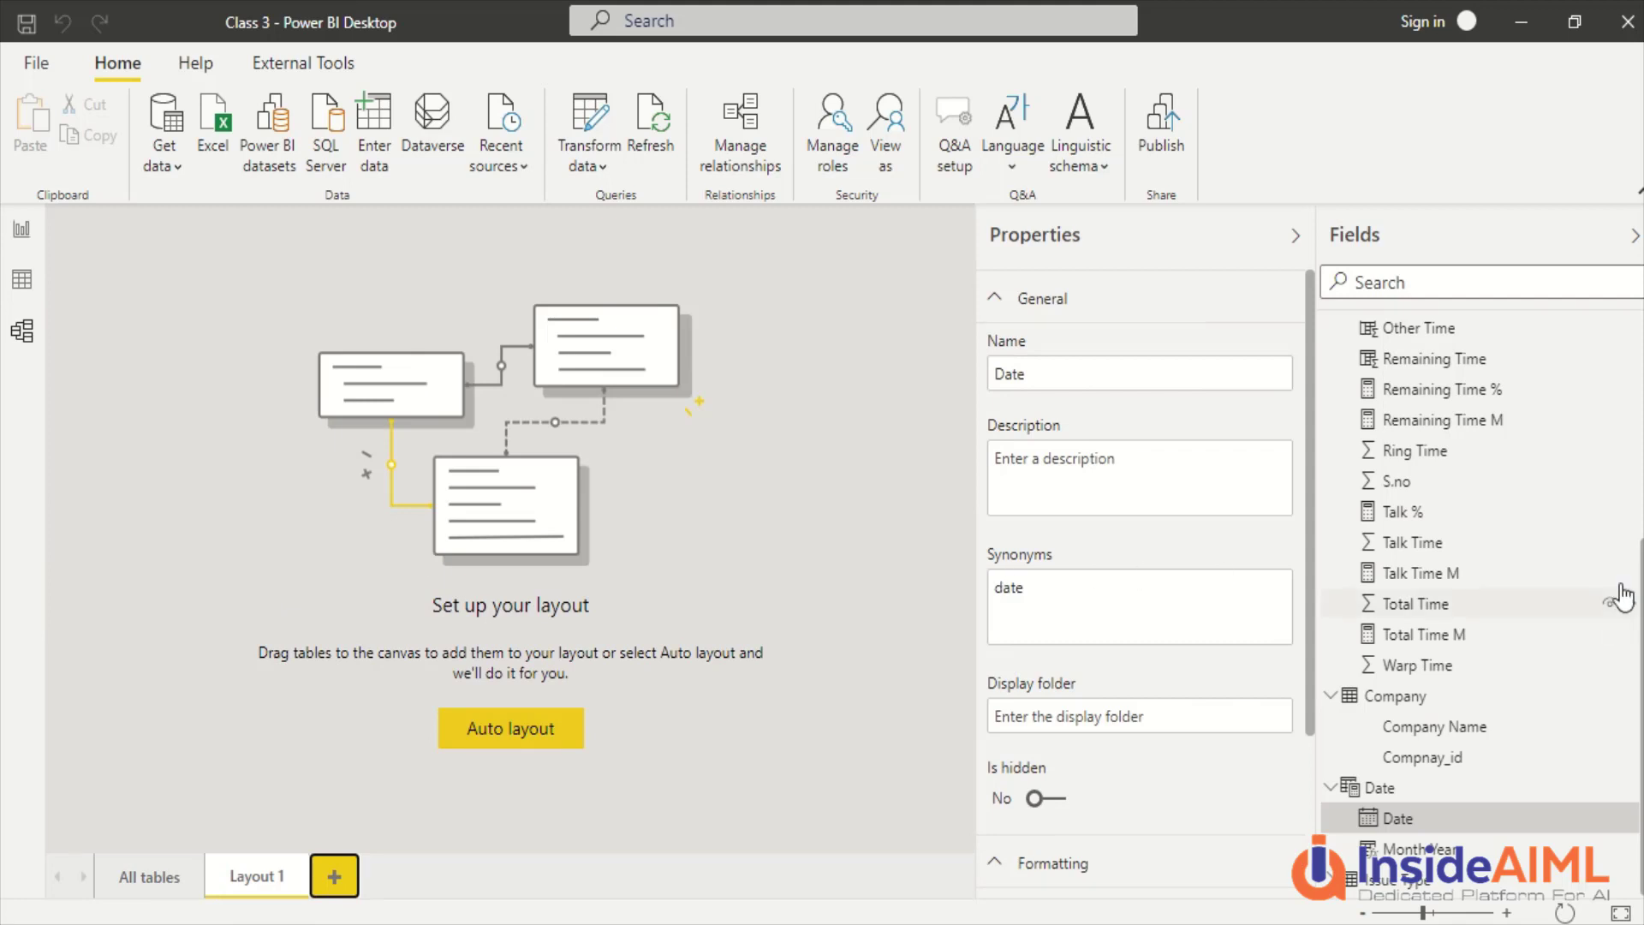
scroll(1614, 588, up, 5)
drag(1336, 342, 311, 416)
scroll(1470, 627, down, 4)
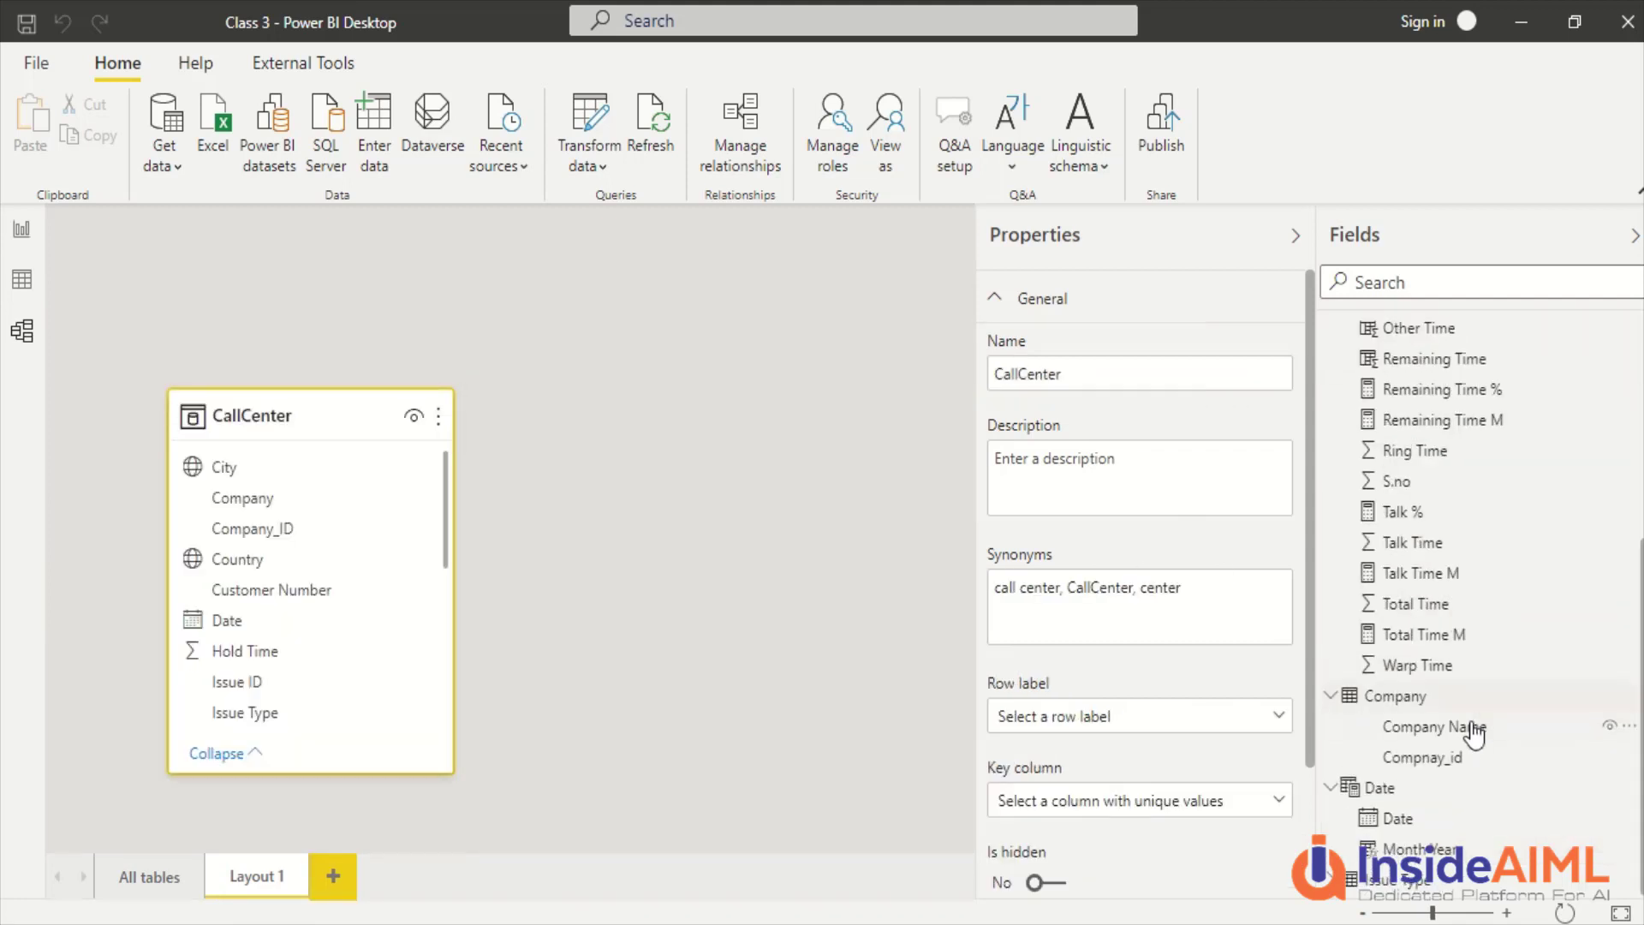
drag(1392, 789, 674, 425)
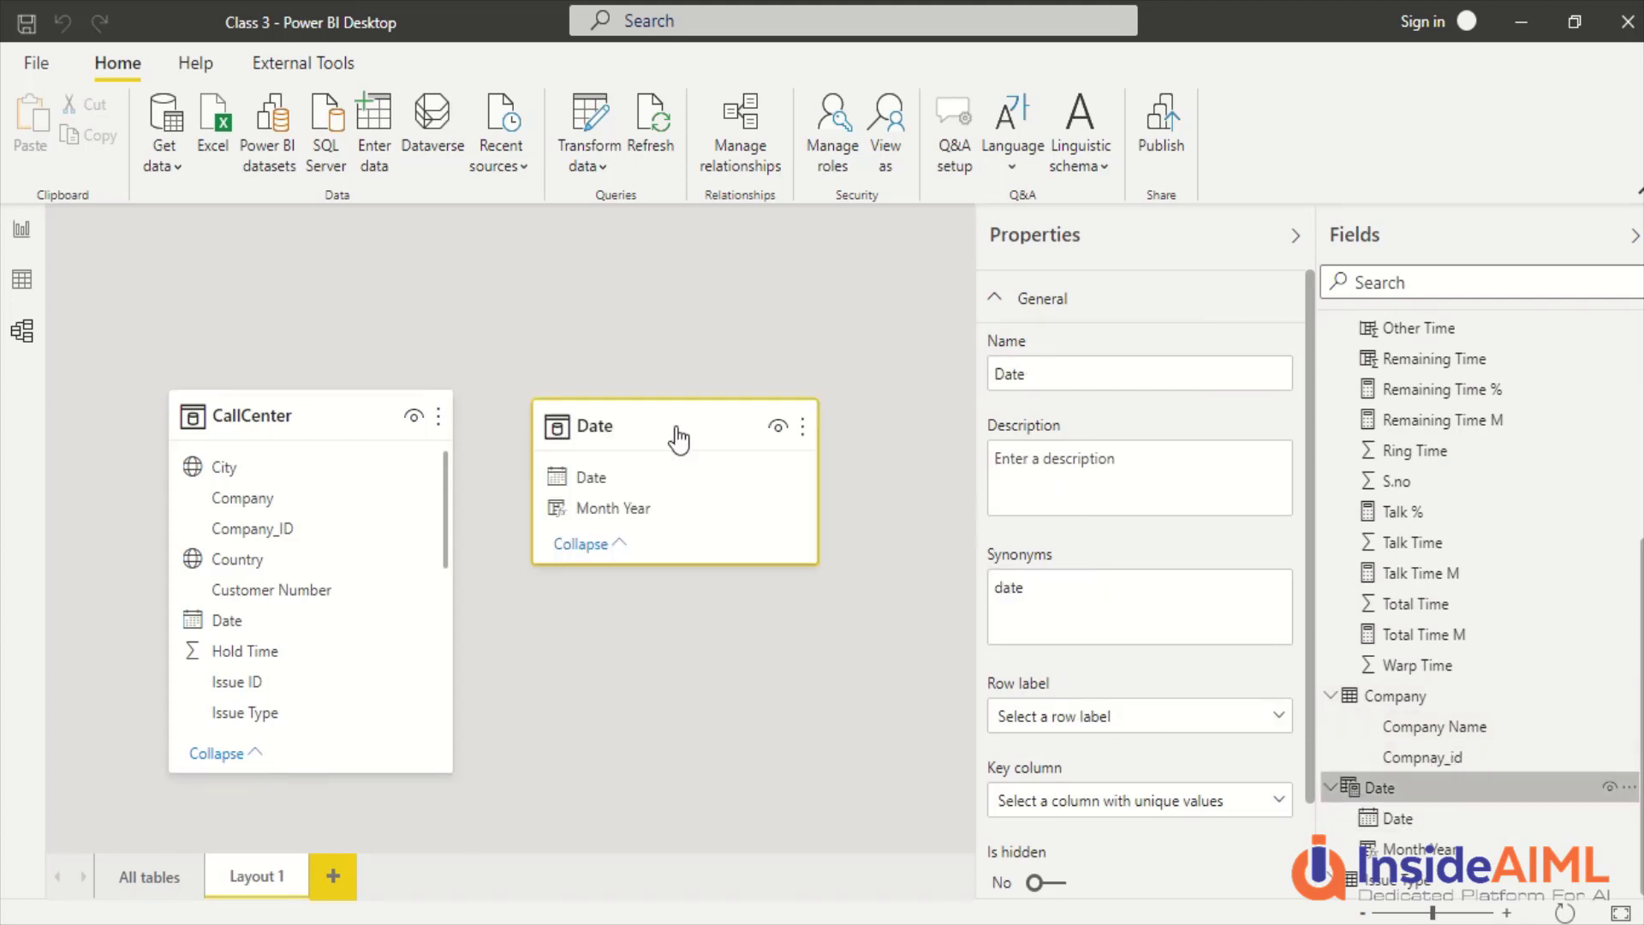
Relate the Date table's Date column to CallCenter's Date column, accept the many-to-one settings and review the link in the All tables layout
drag(618, 488, 274, 627)
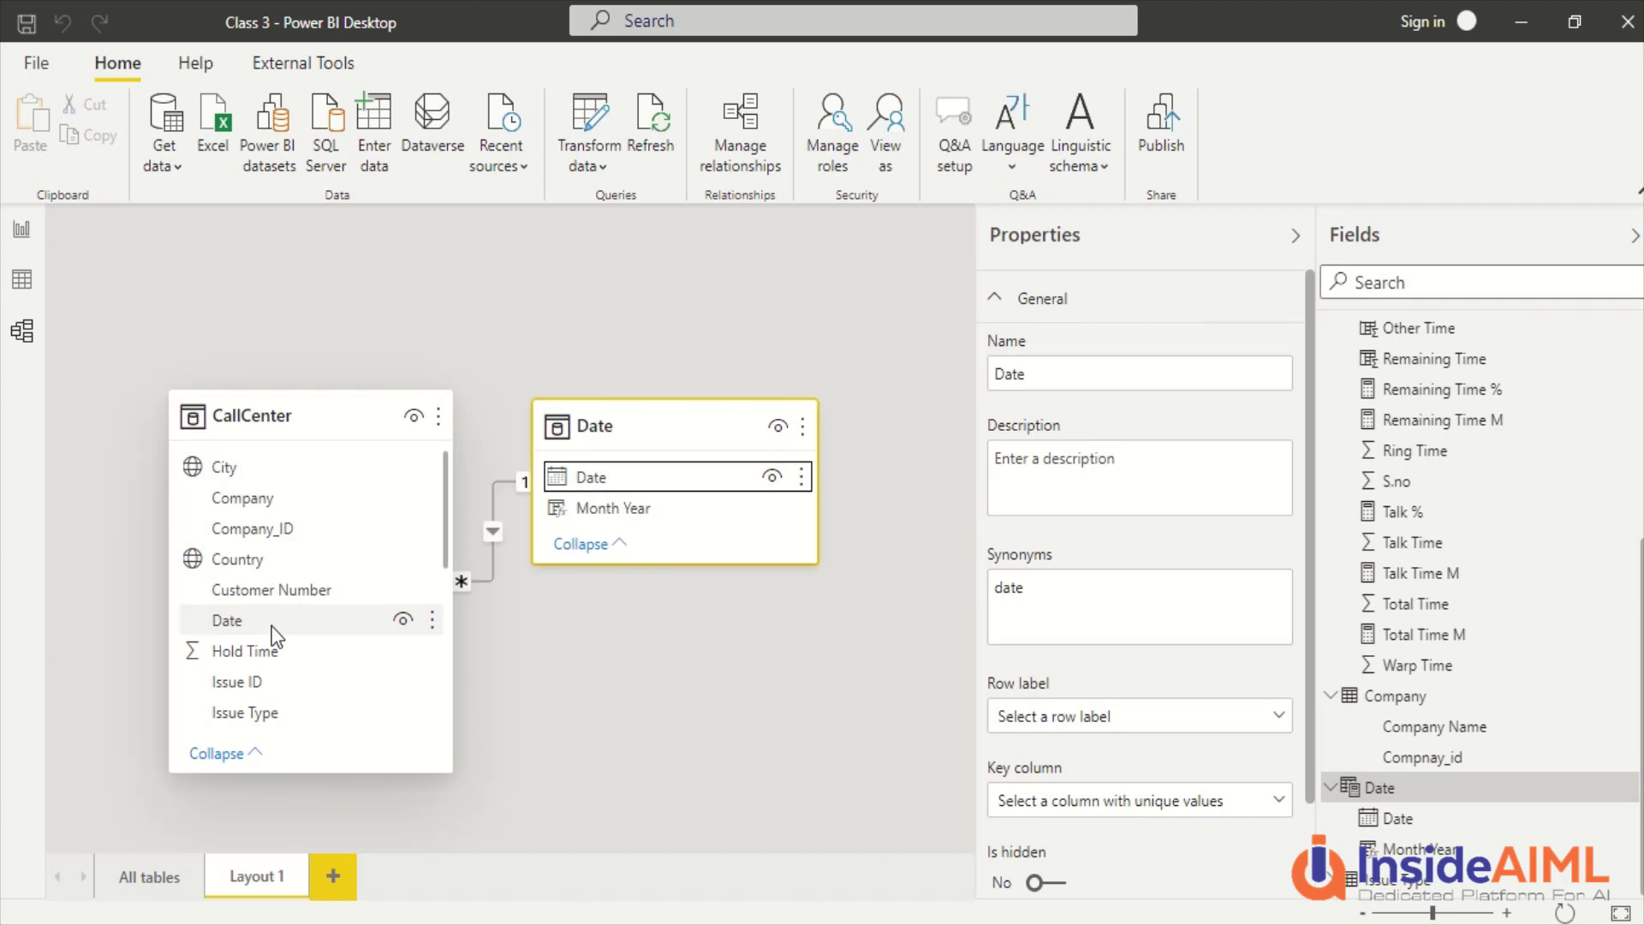
double_click(501, 485)
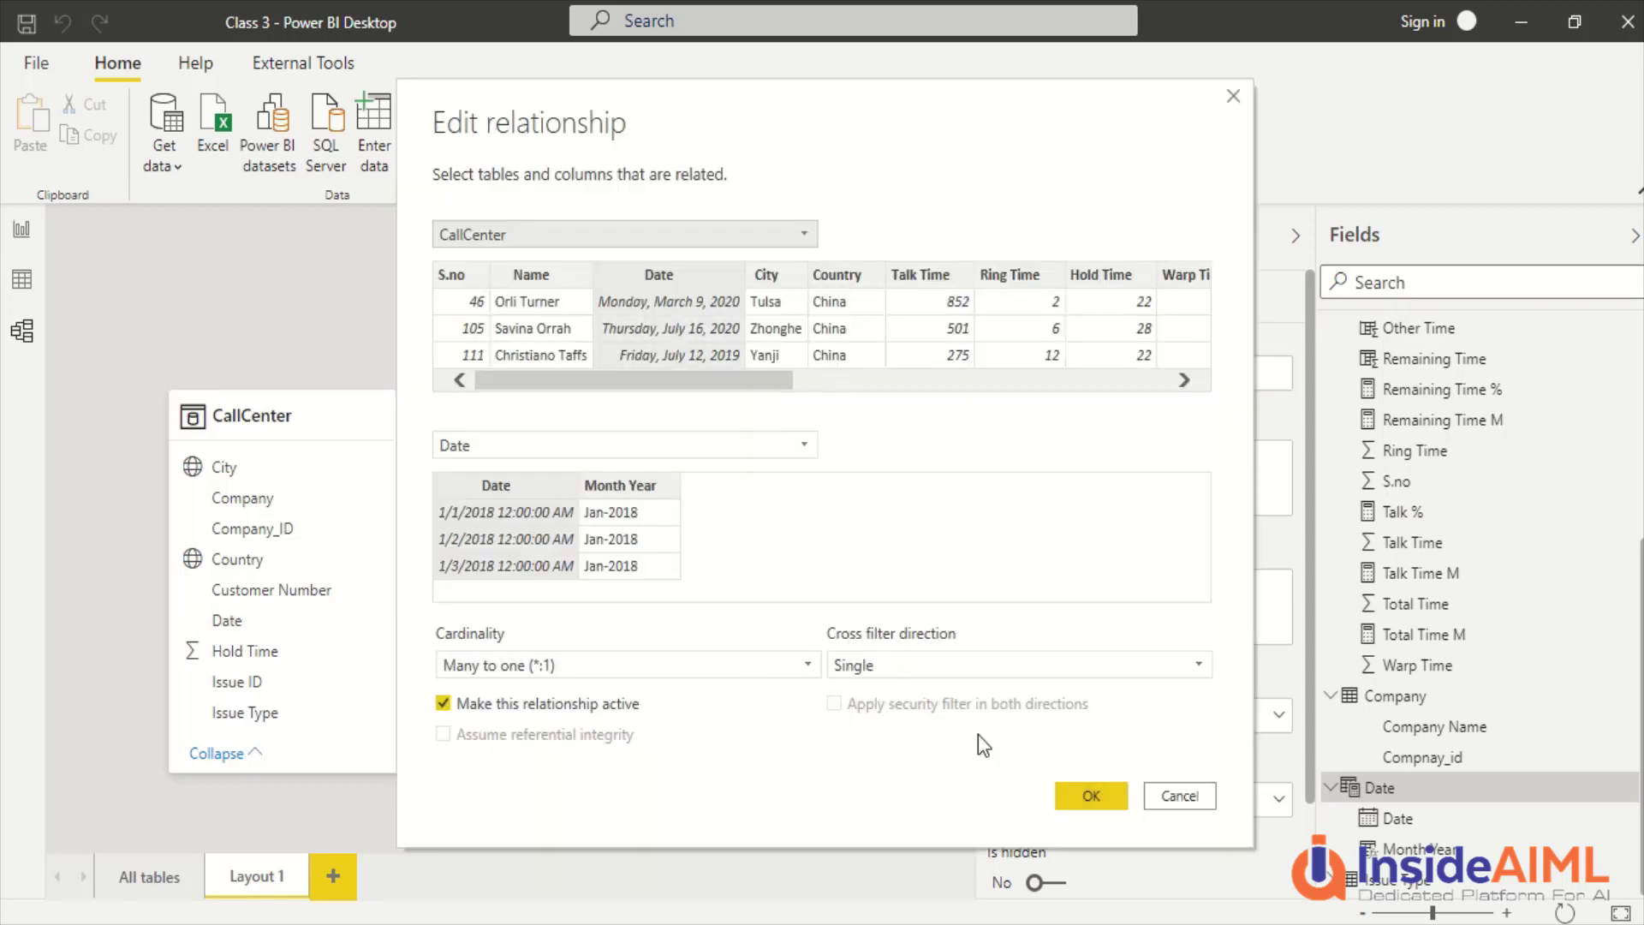
click(1082, 795)
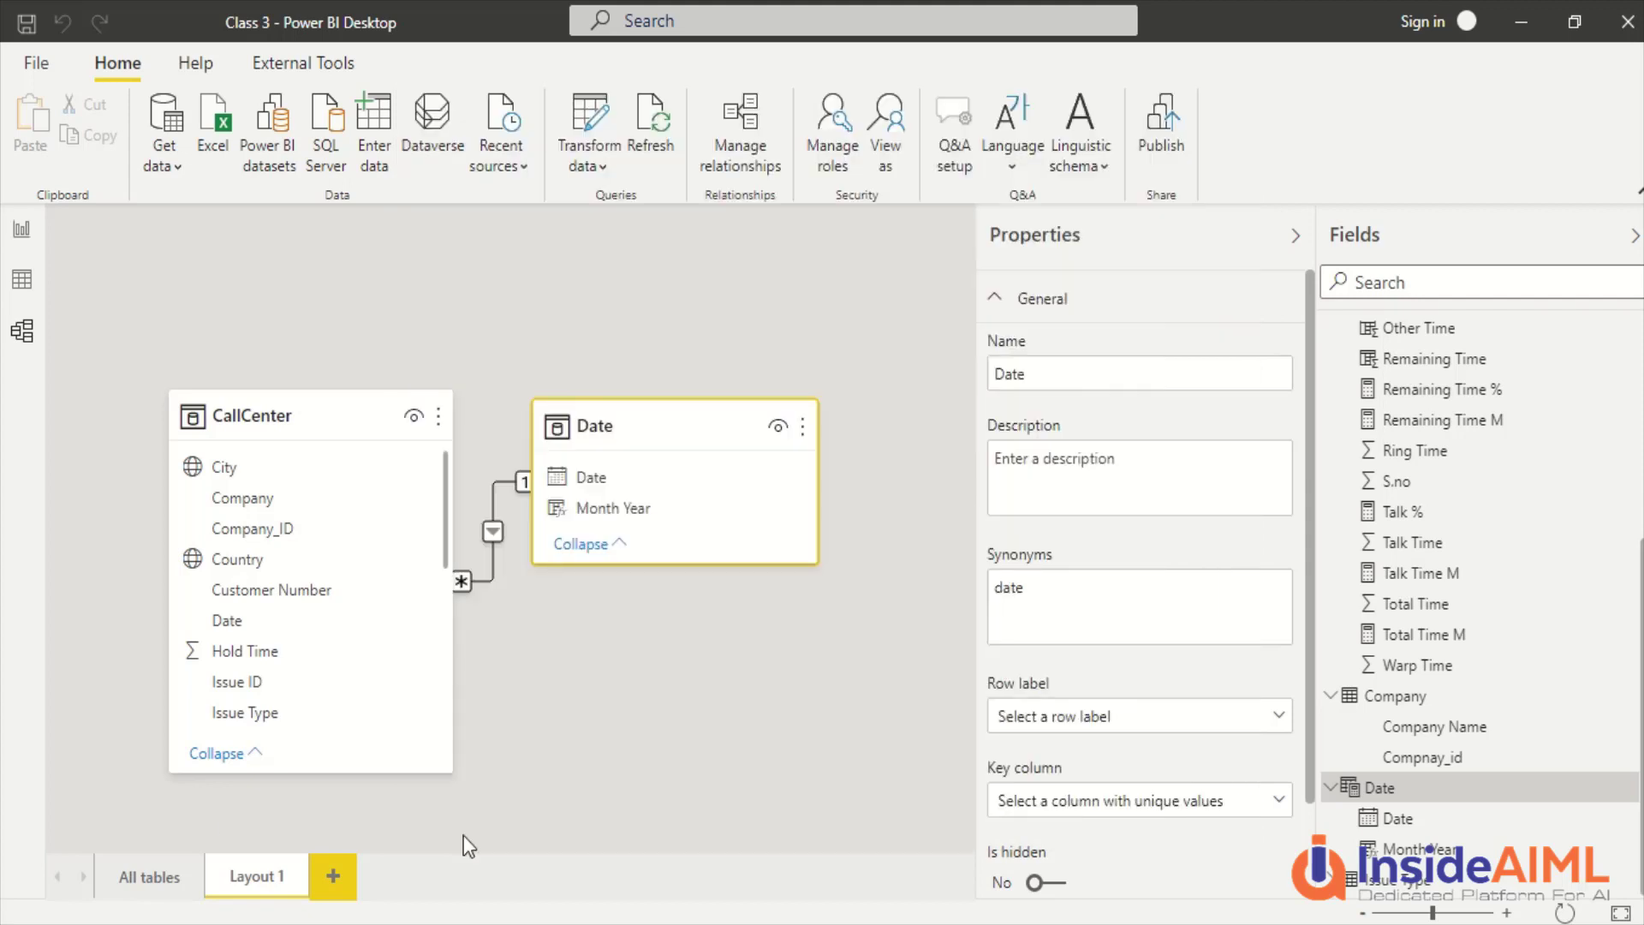
click(150, 877)
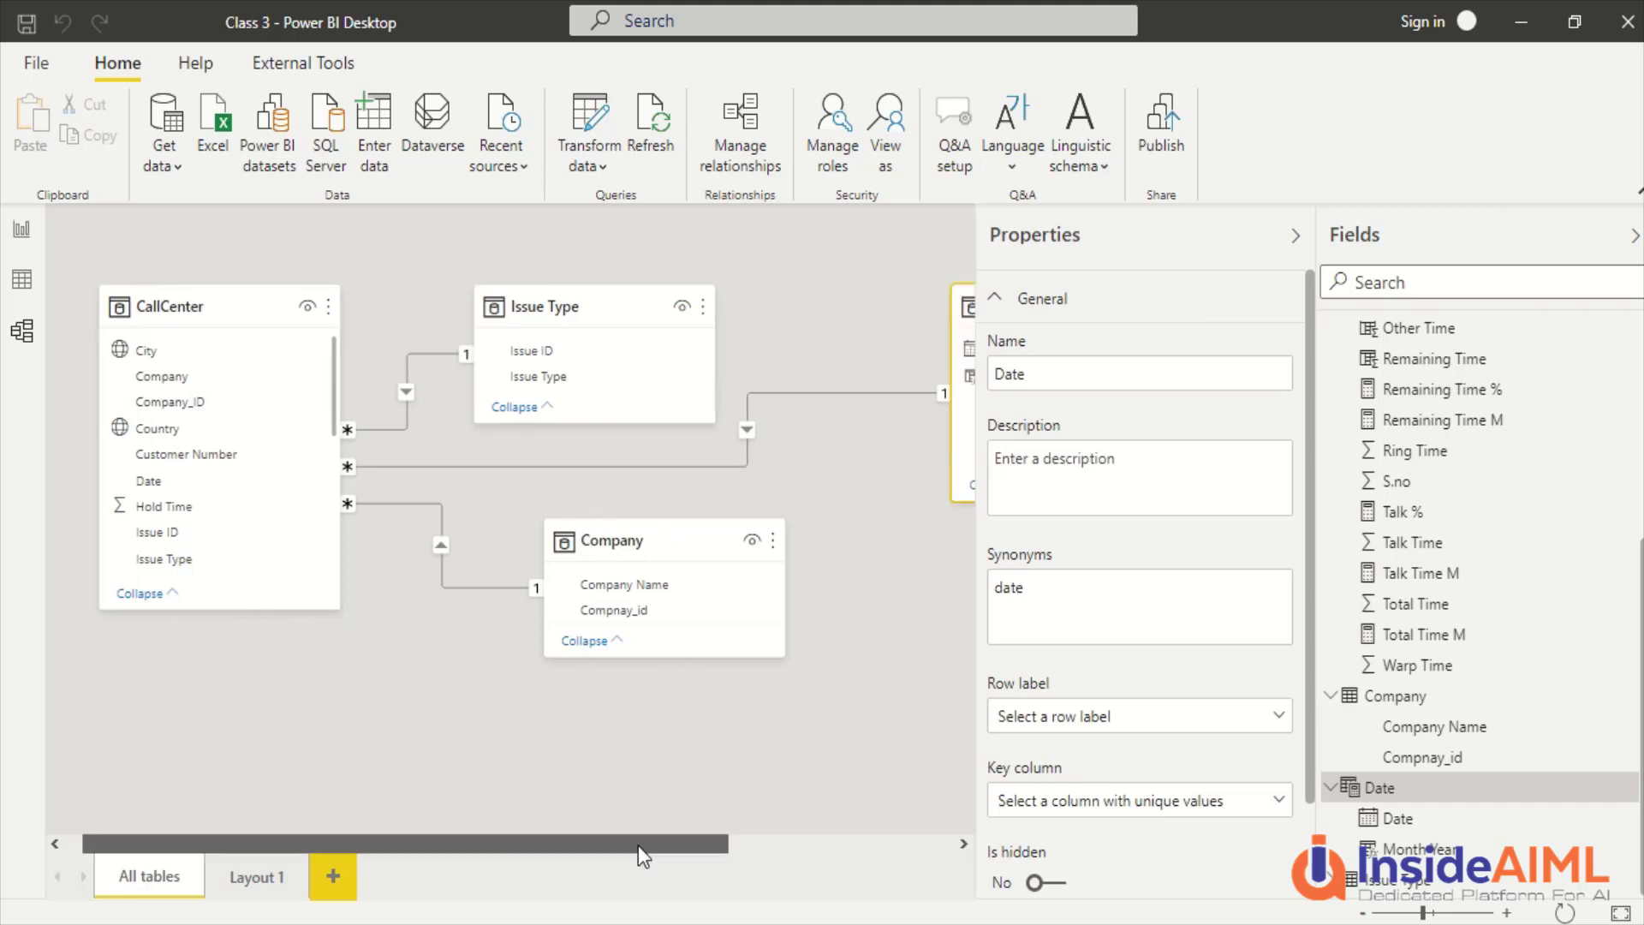
drag(639, 845, 539, 876)
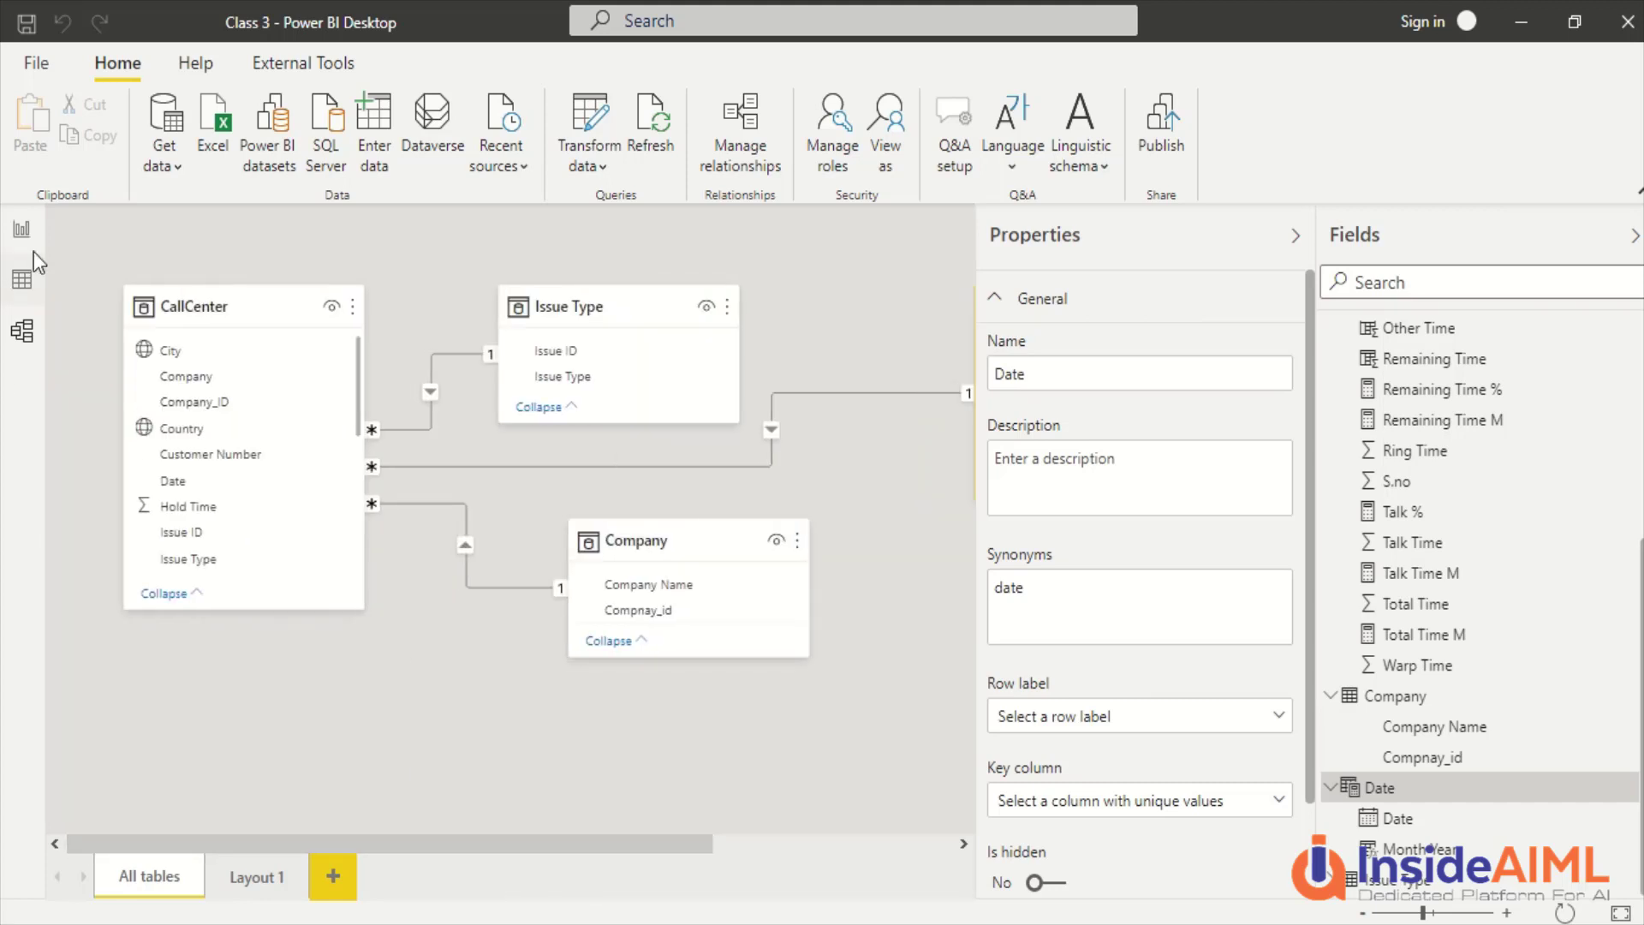
Add a new report page and place the Date table's Month Year field on it as a table visual
click(22, 231)
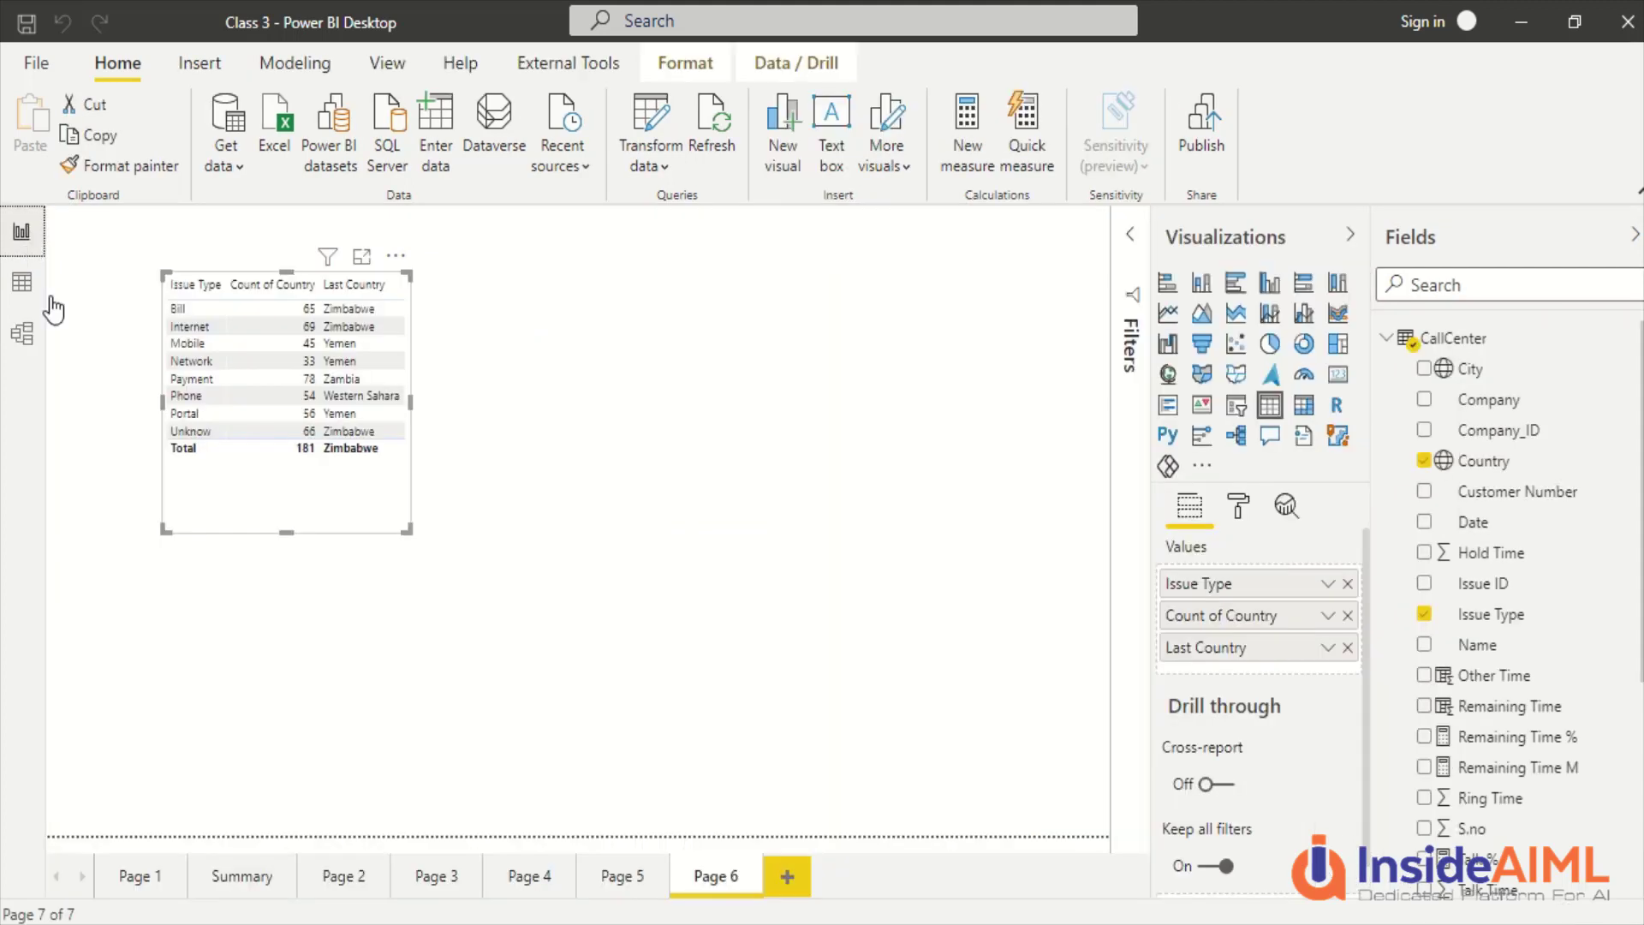
click(787, 877)
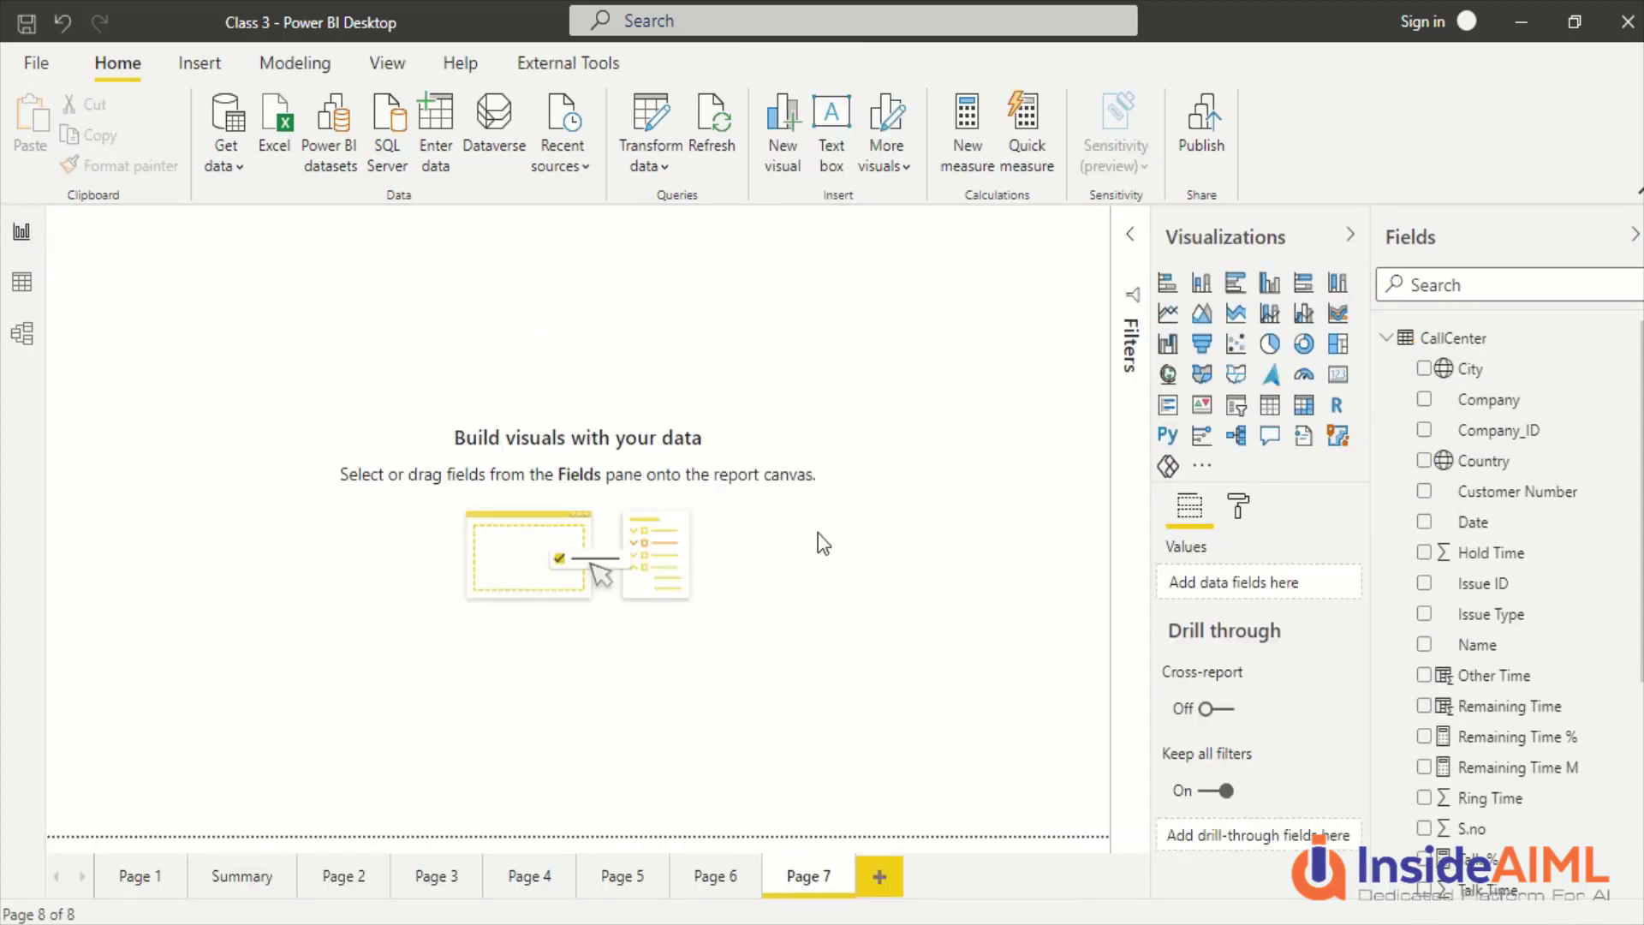
click(1394, 341)
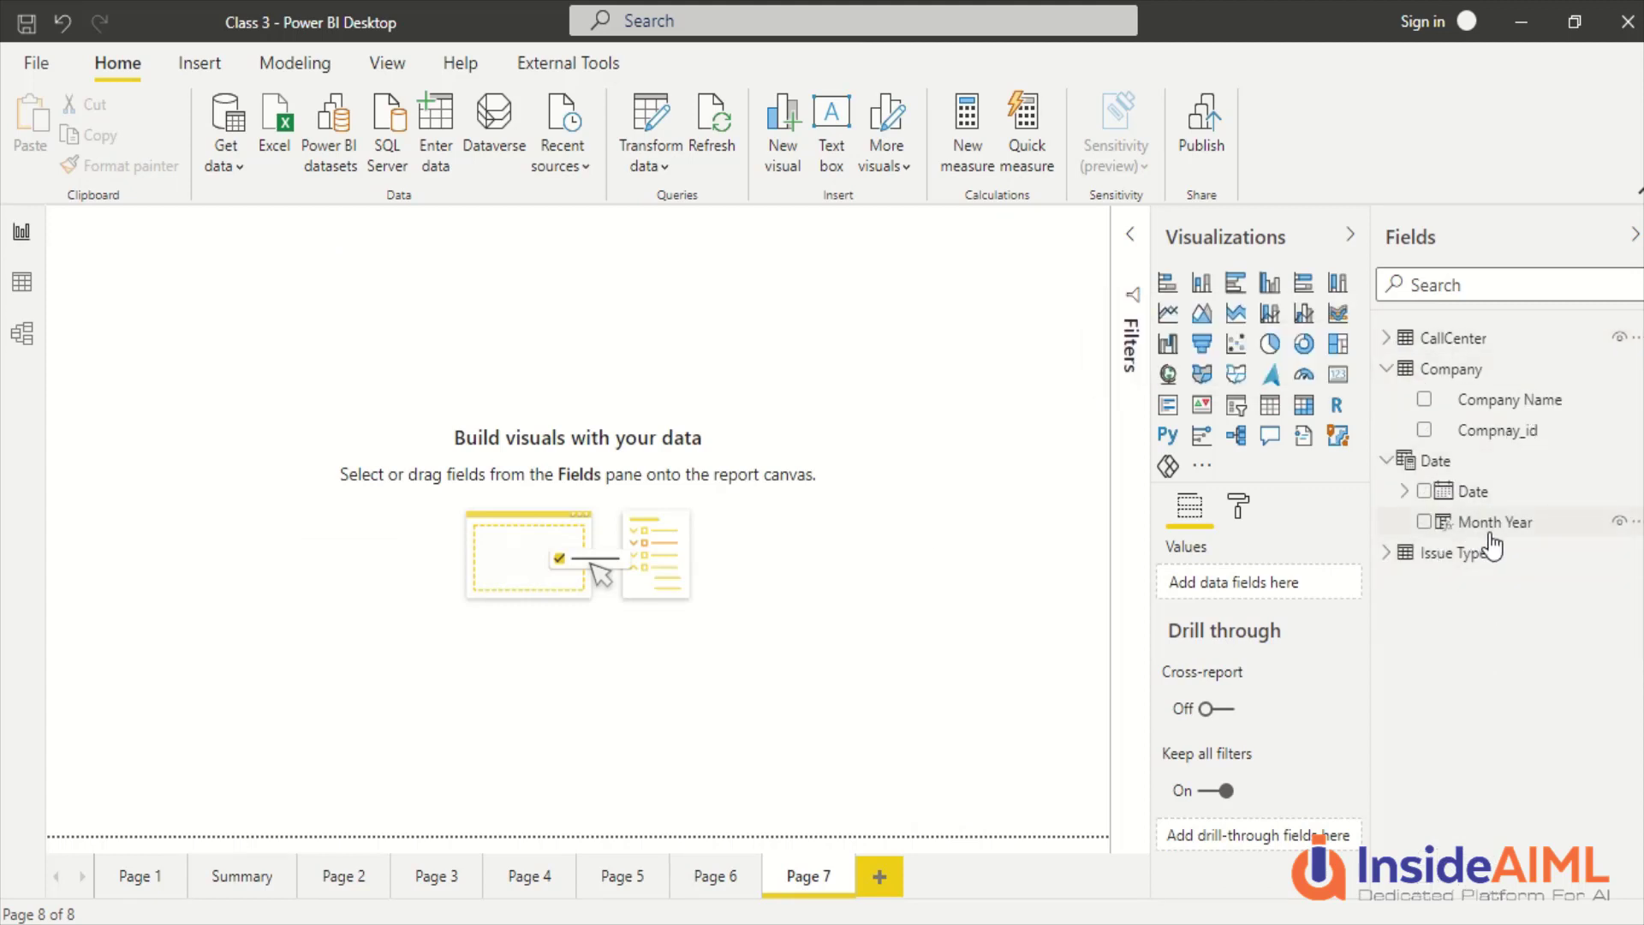
drag(1497, 534, 294, 356)
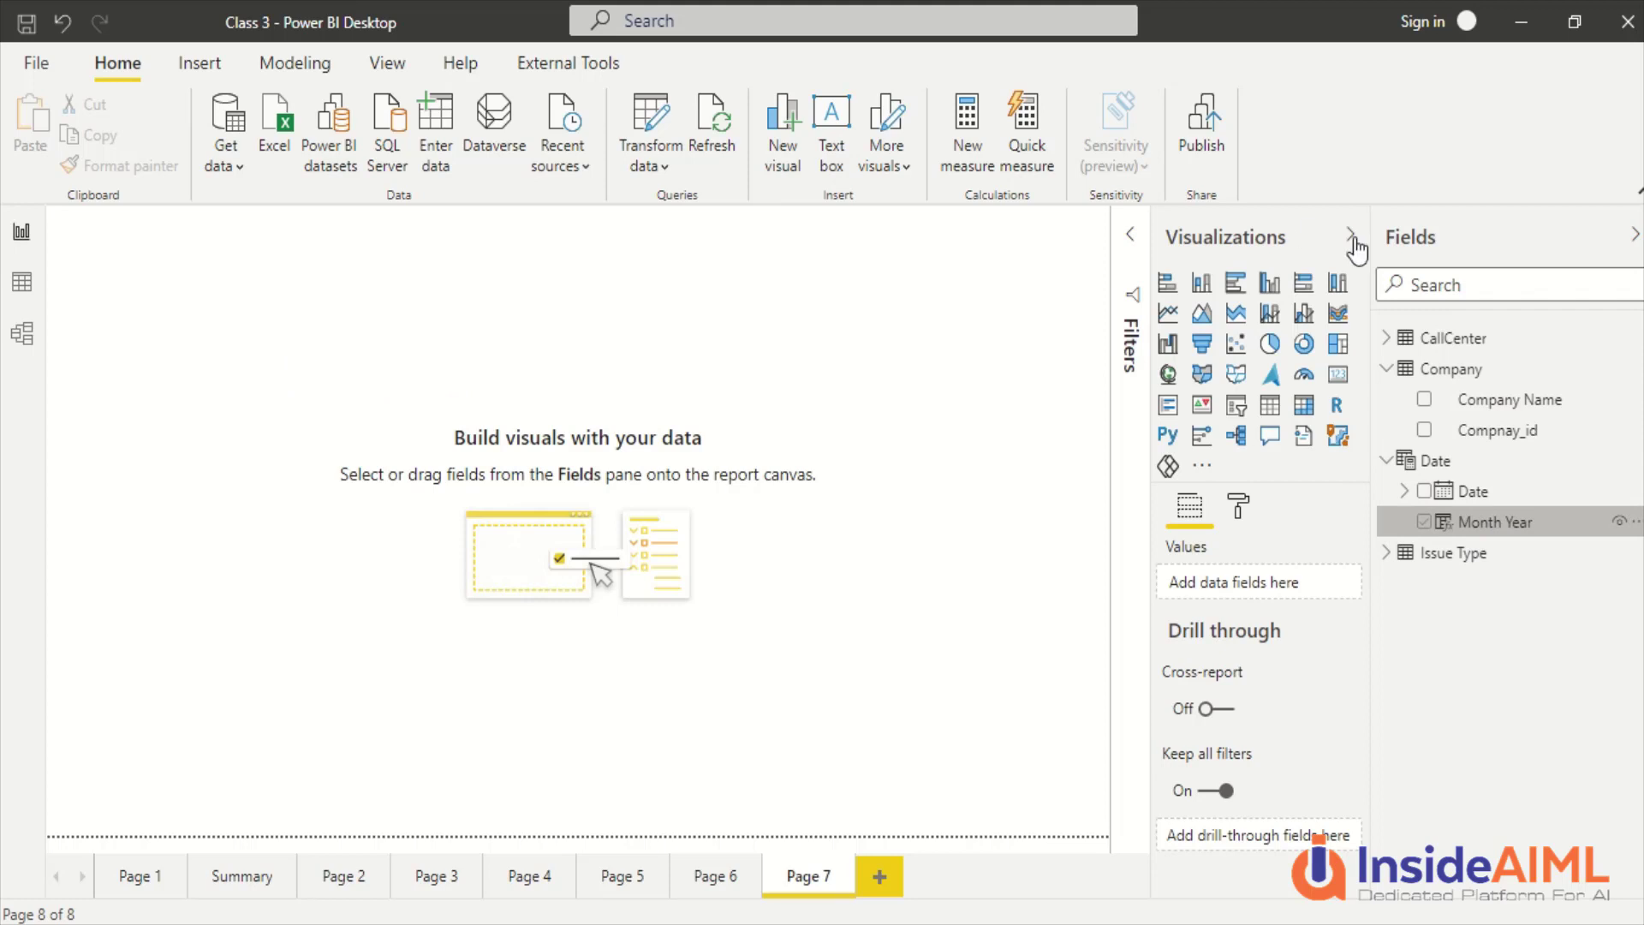
Add the Total Time M measure to the Month Year table visual and enlarge the visual
click(1387, 340)
scroll(1489, 638, down, 3)
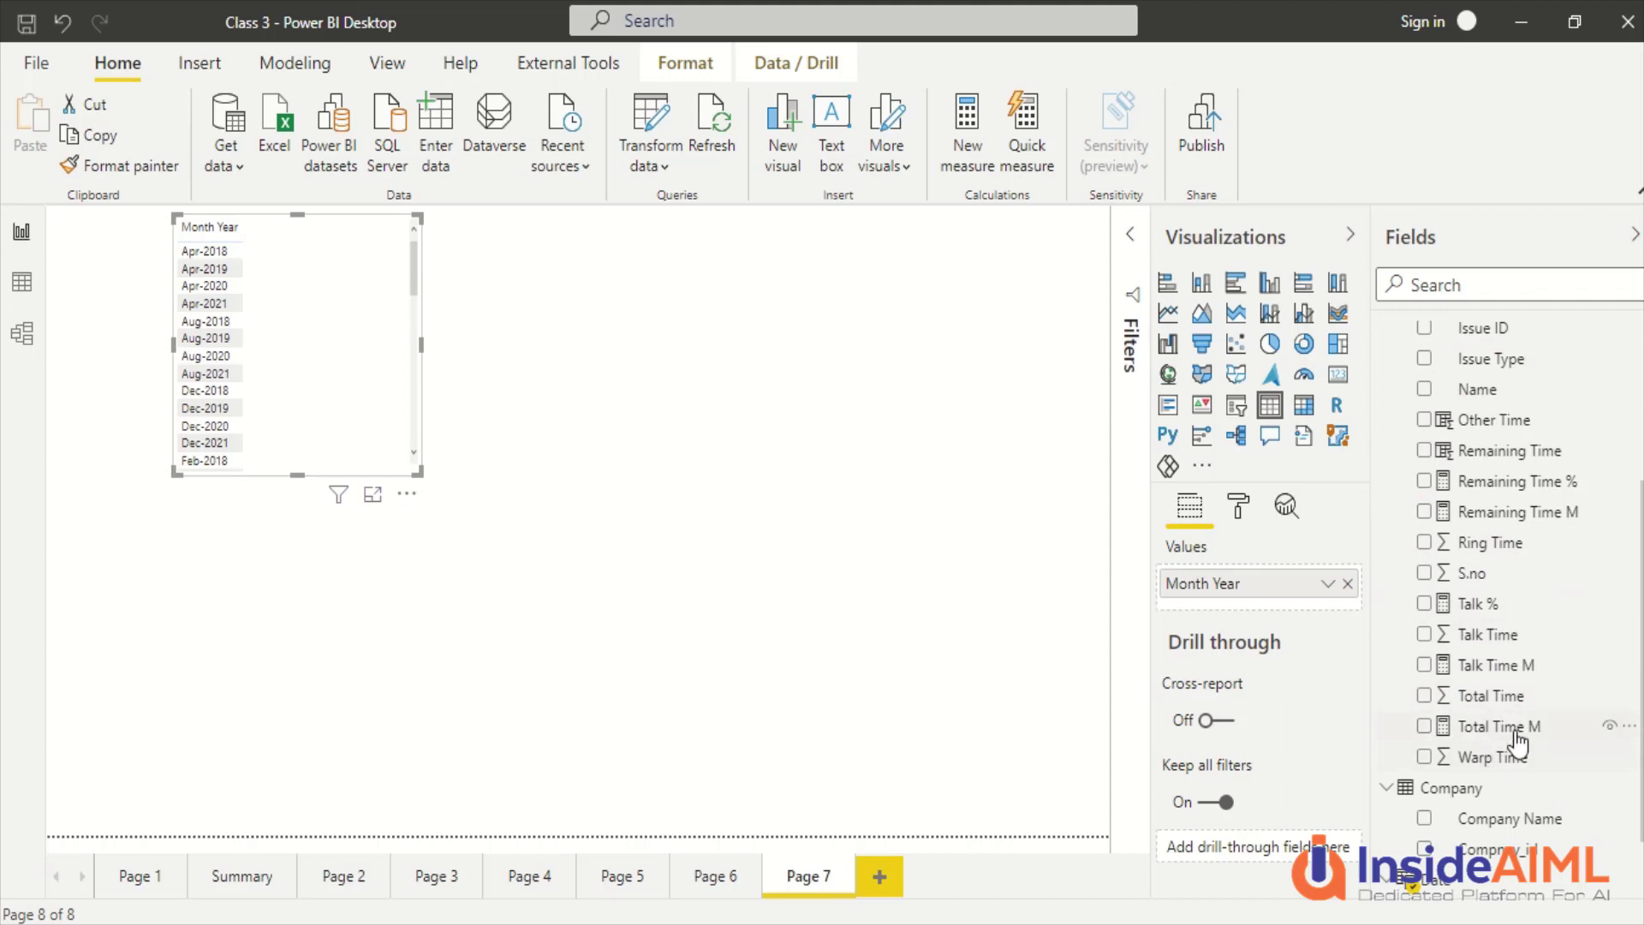
drag(1511, 727, 383, 304)
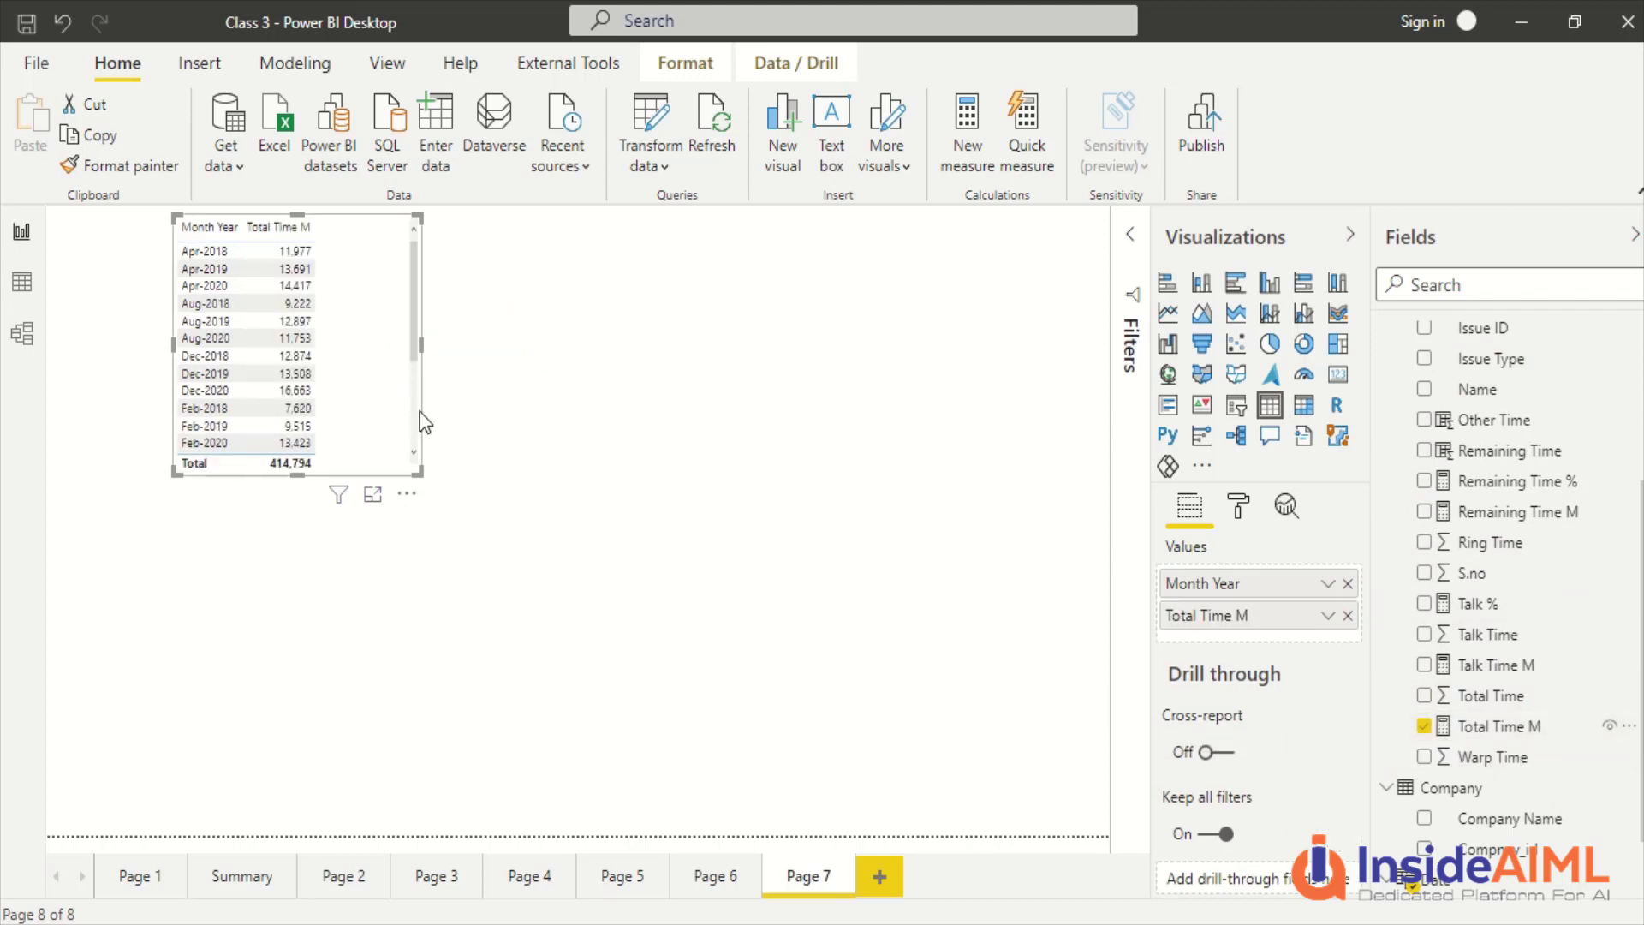
drag(418, 473, 429, 582)
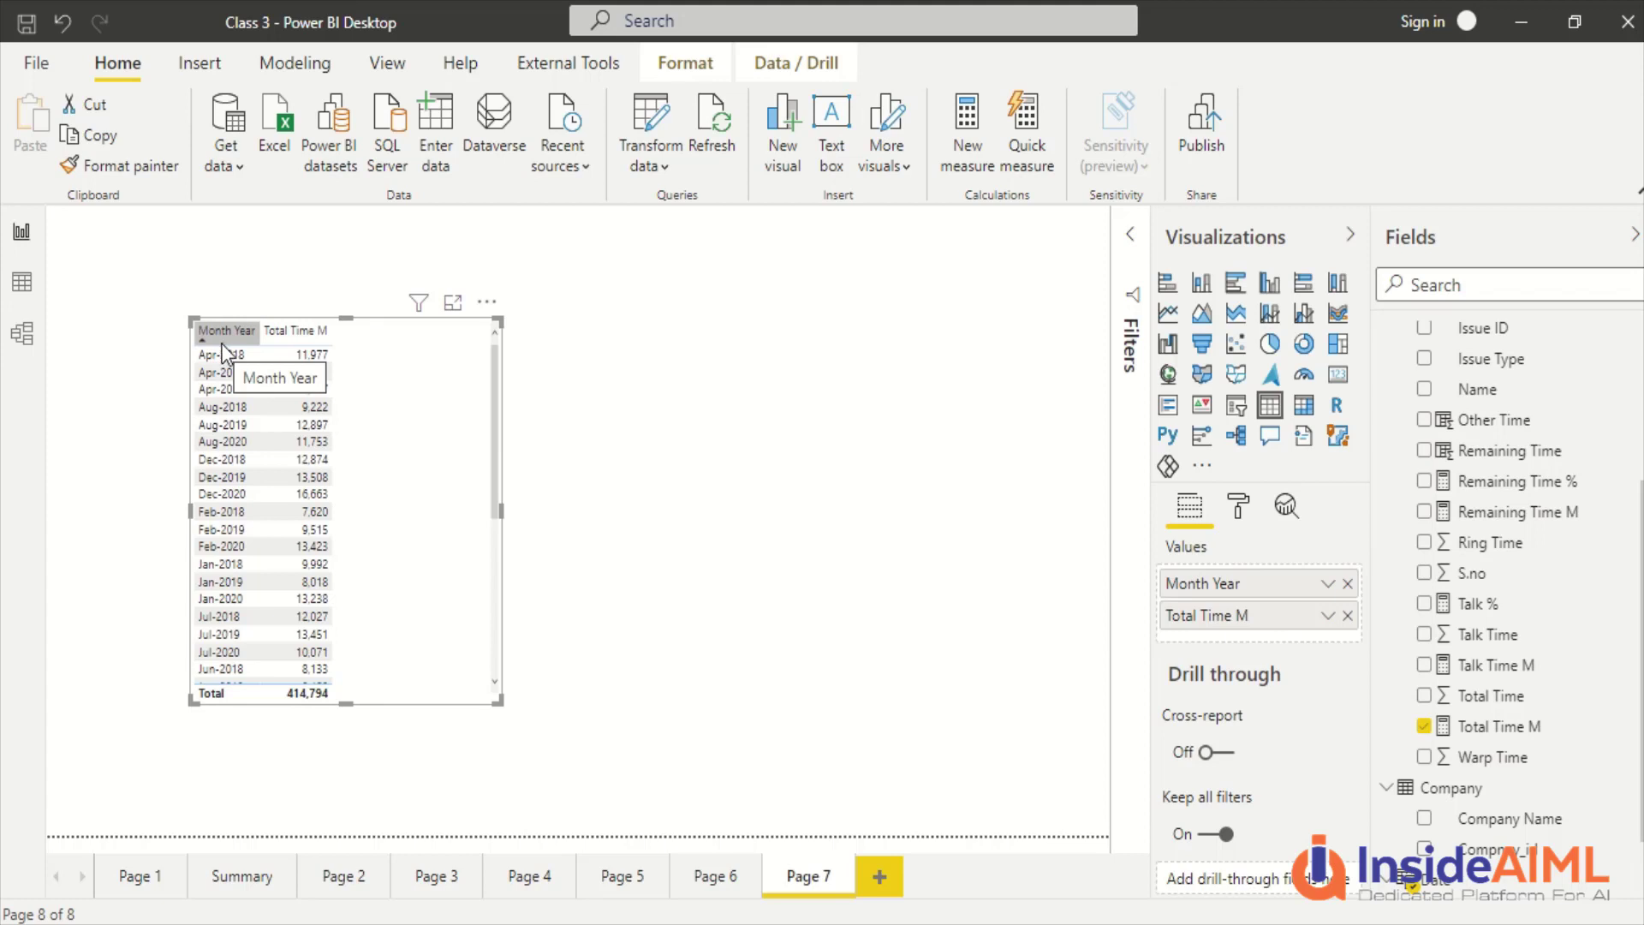
Display the Date table in the data view, discarding the mistakenly created empty table
click(22, 287)
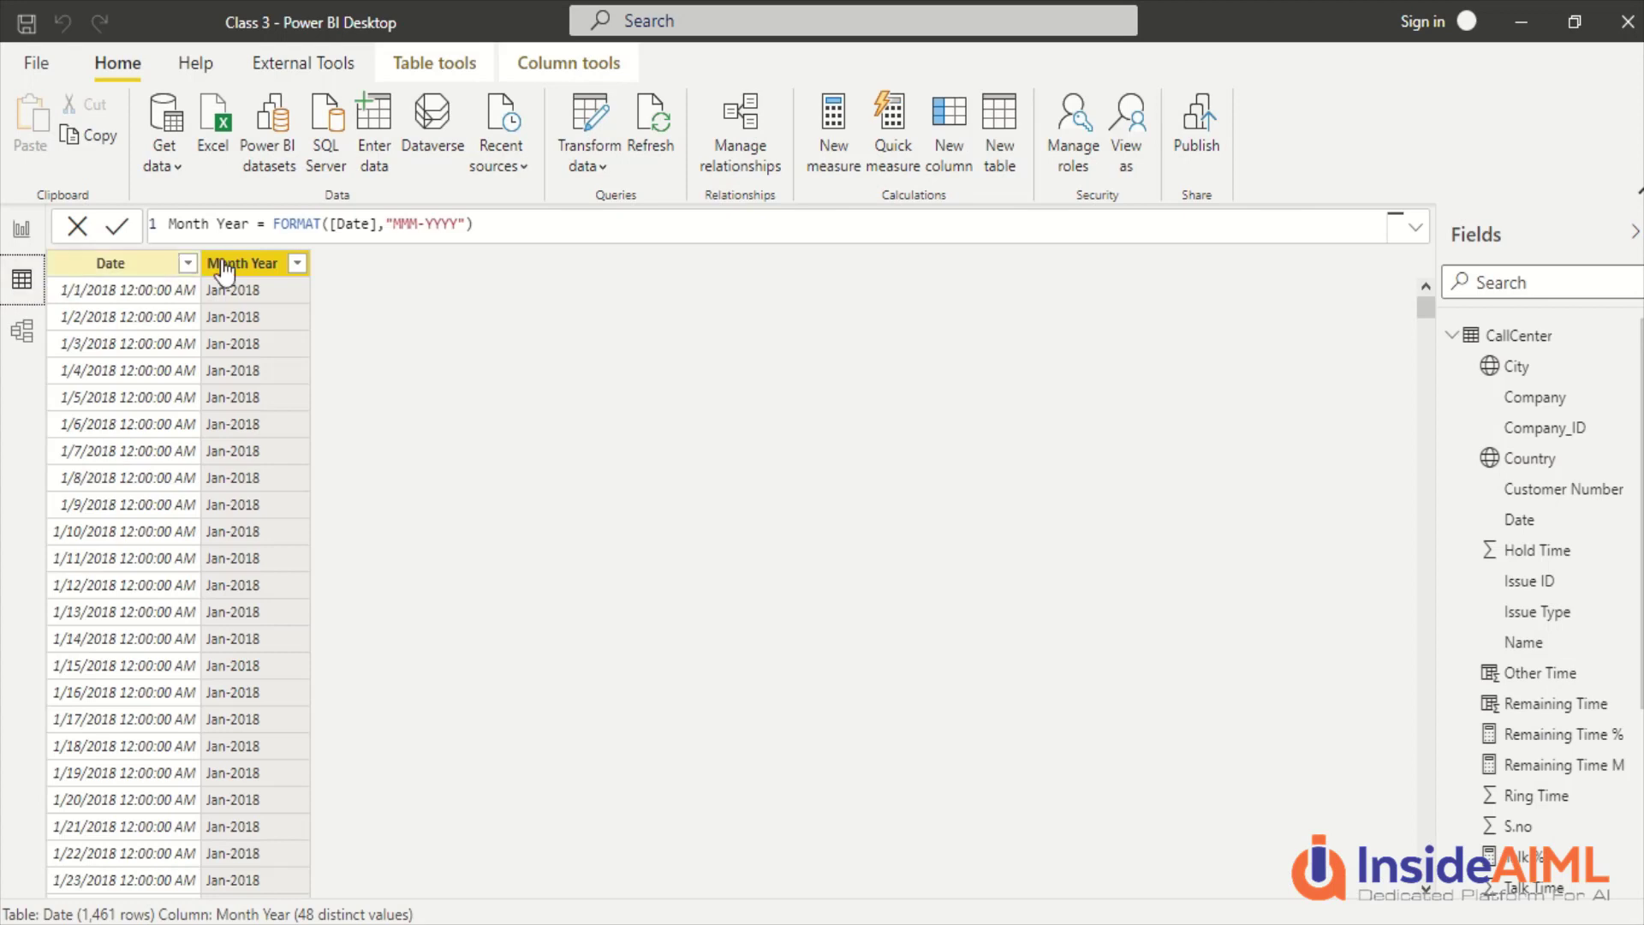
click(229, 268)
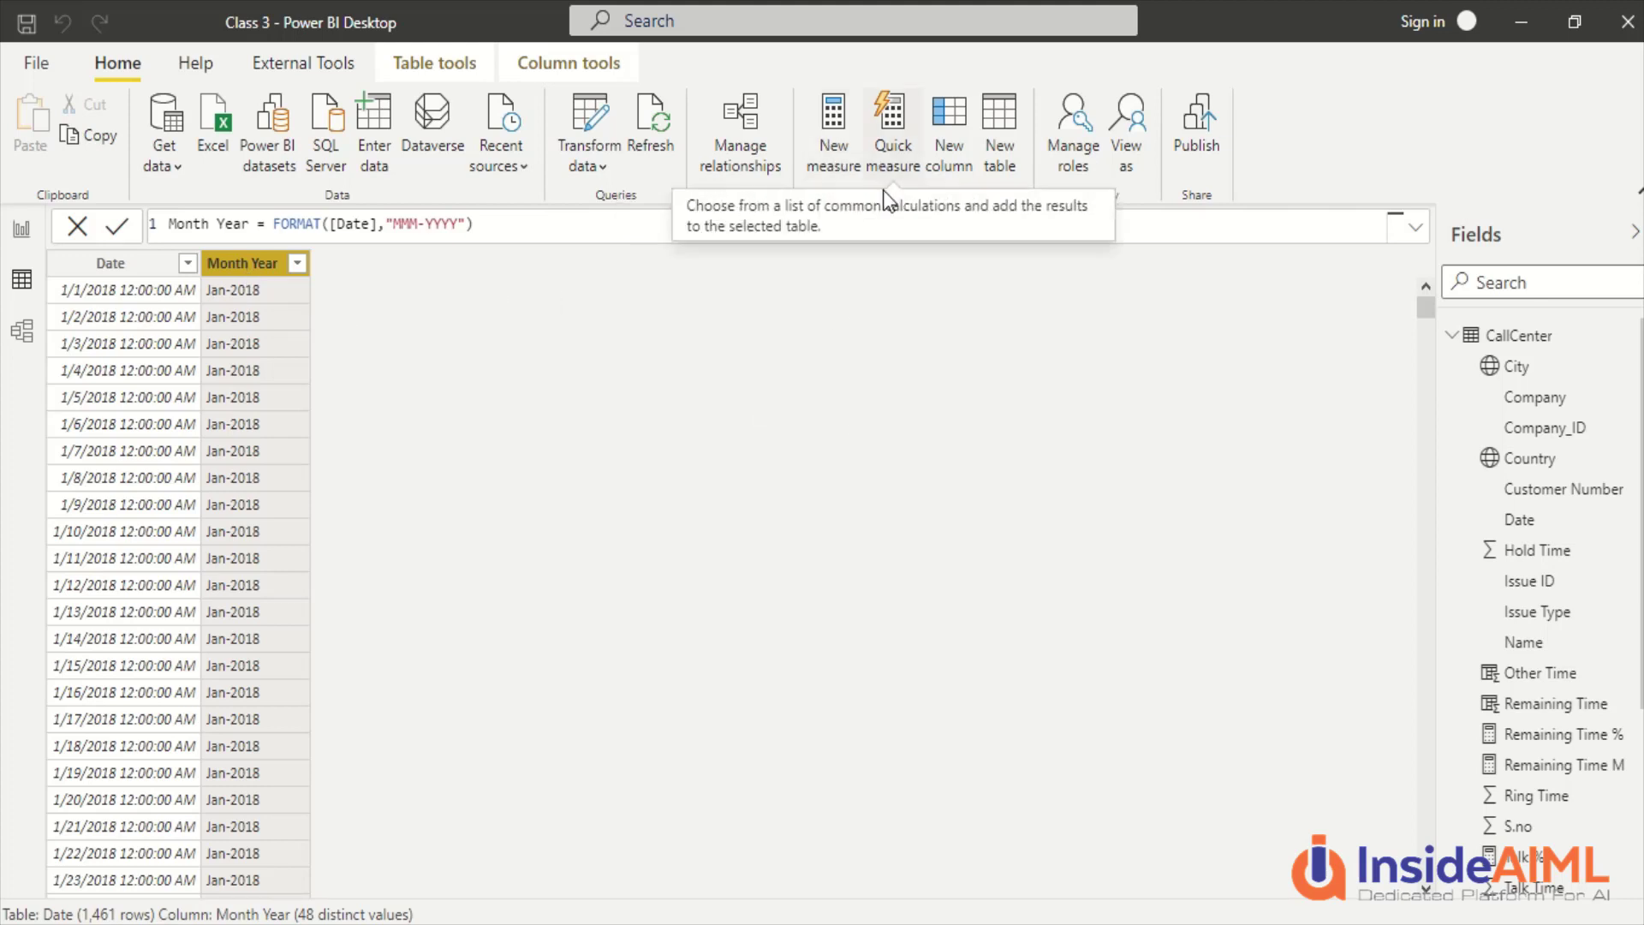
click(1016, 136)
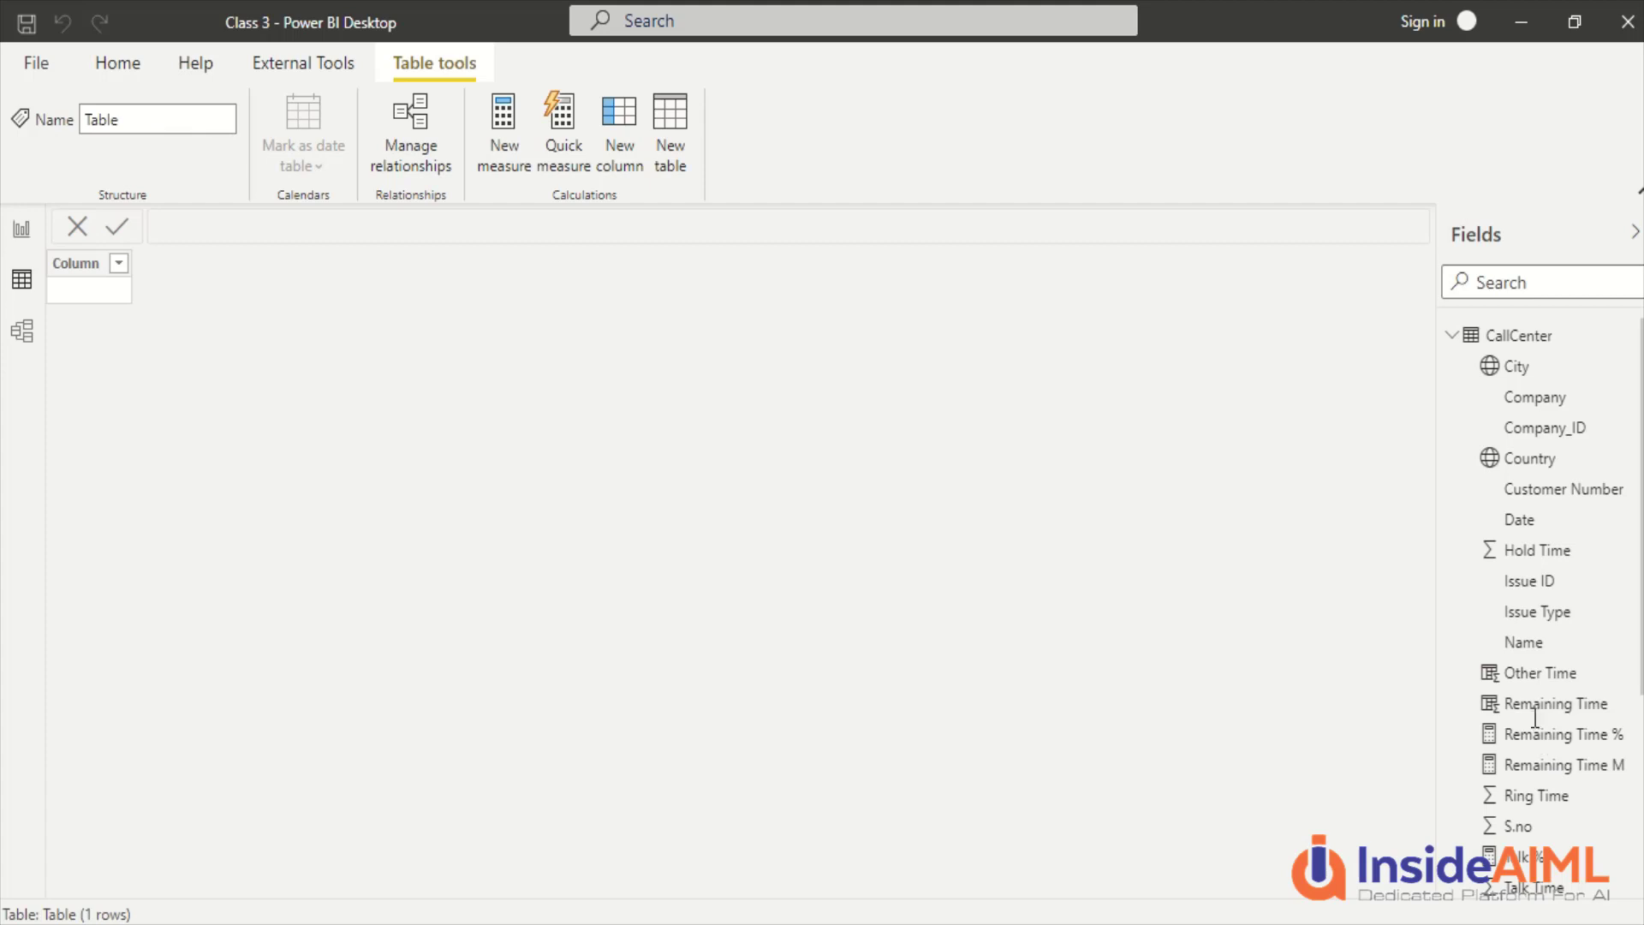
click(1451, 334)
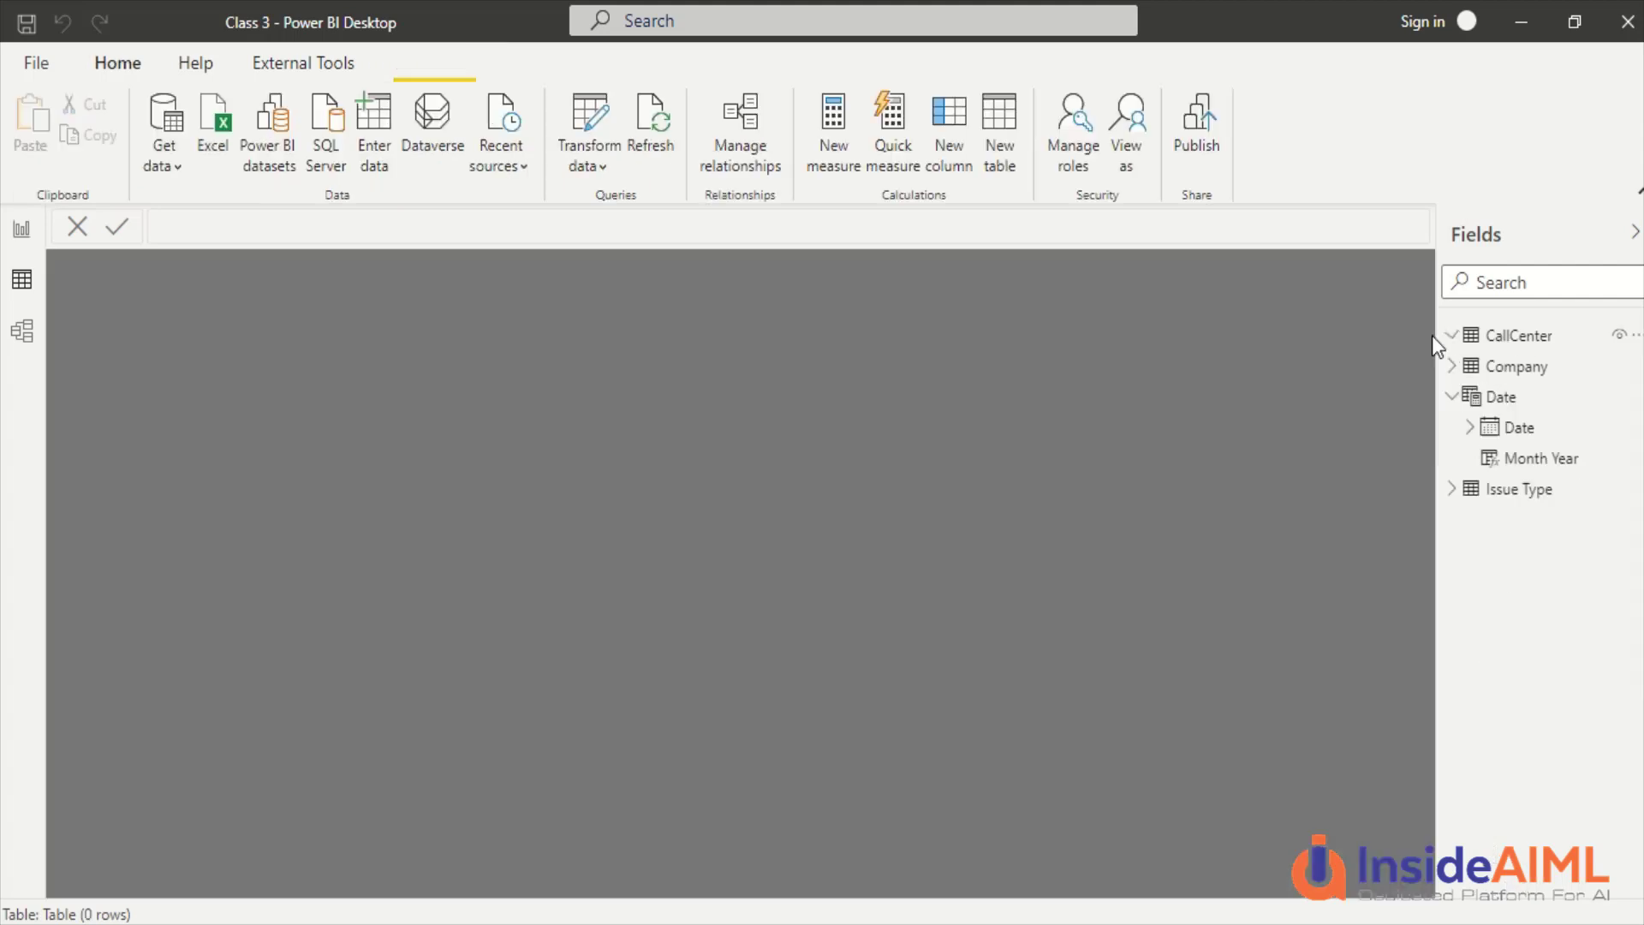
click(1507, 408)
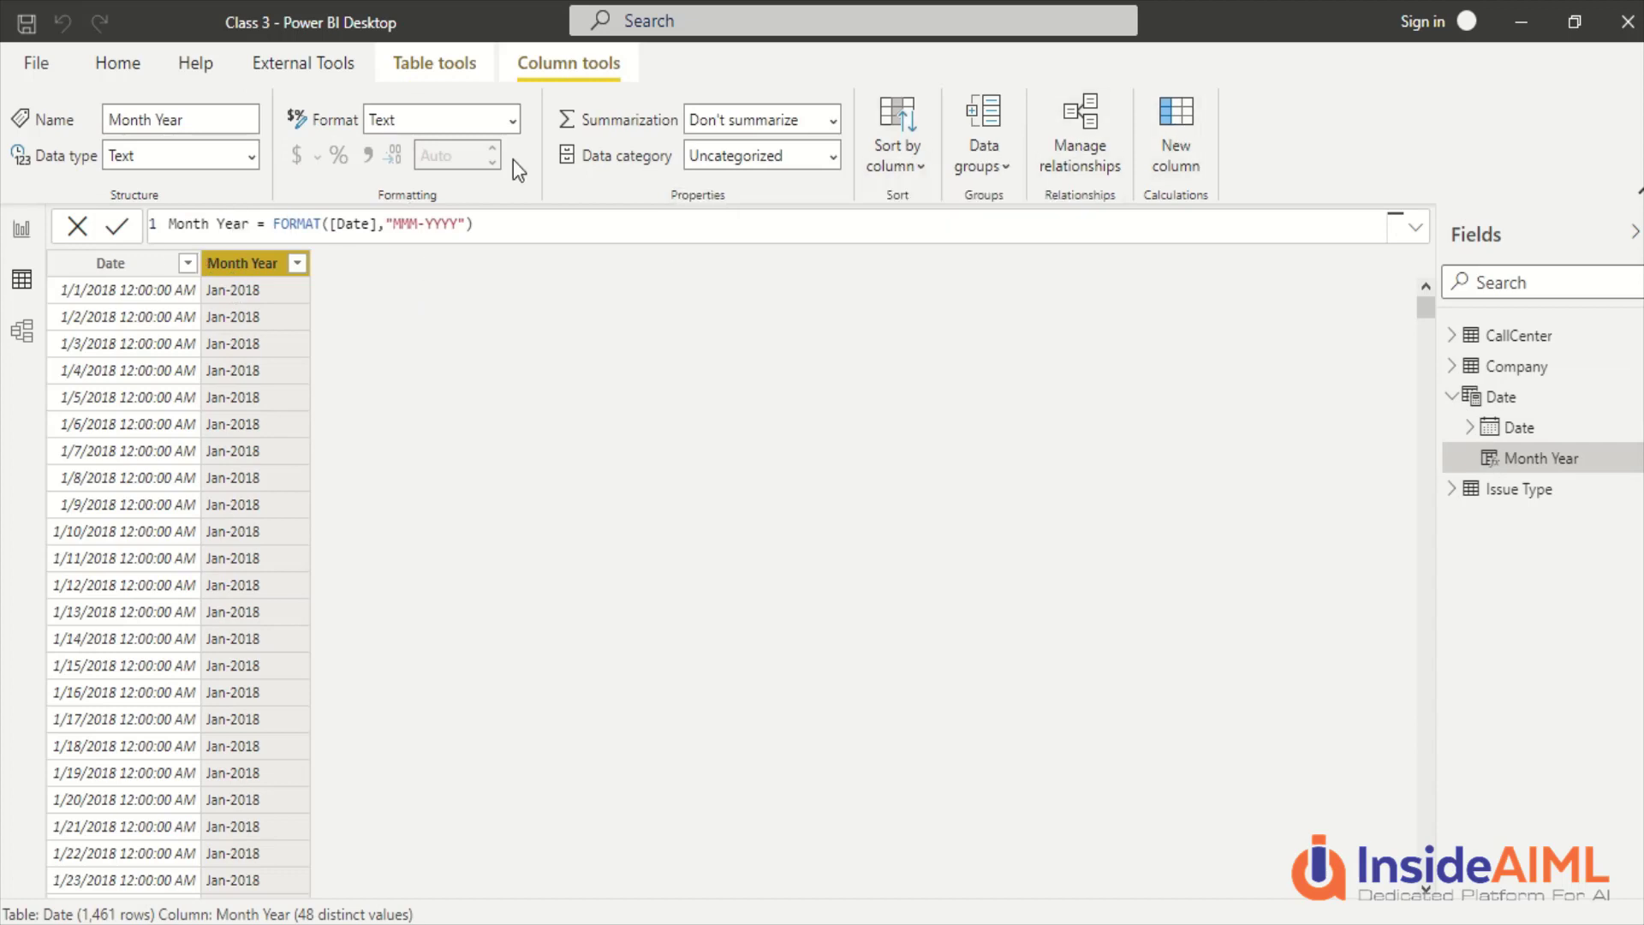
Add a calculated column named Month Year Sort to the Date table
click(1184, 159)
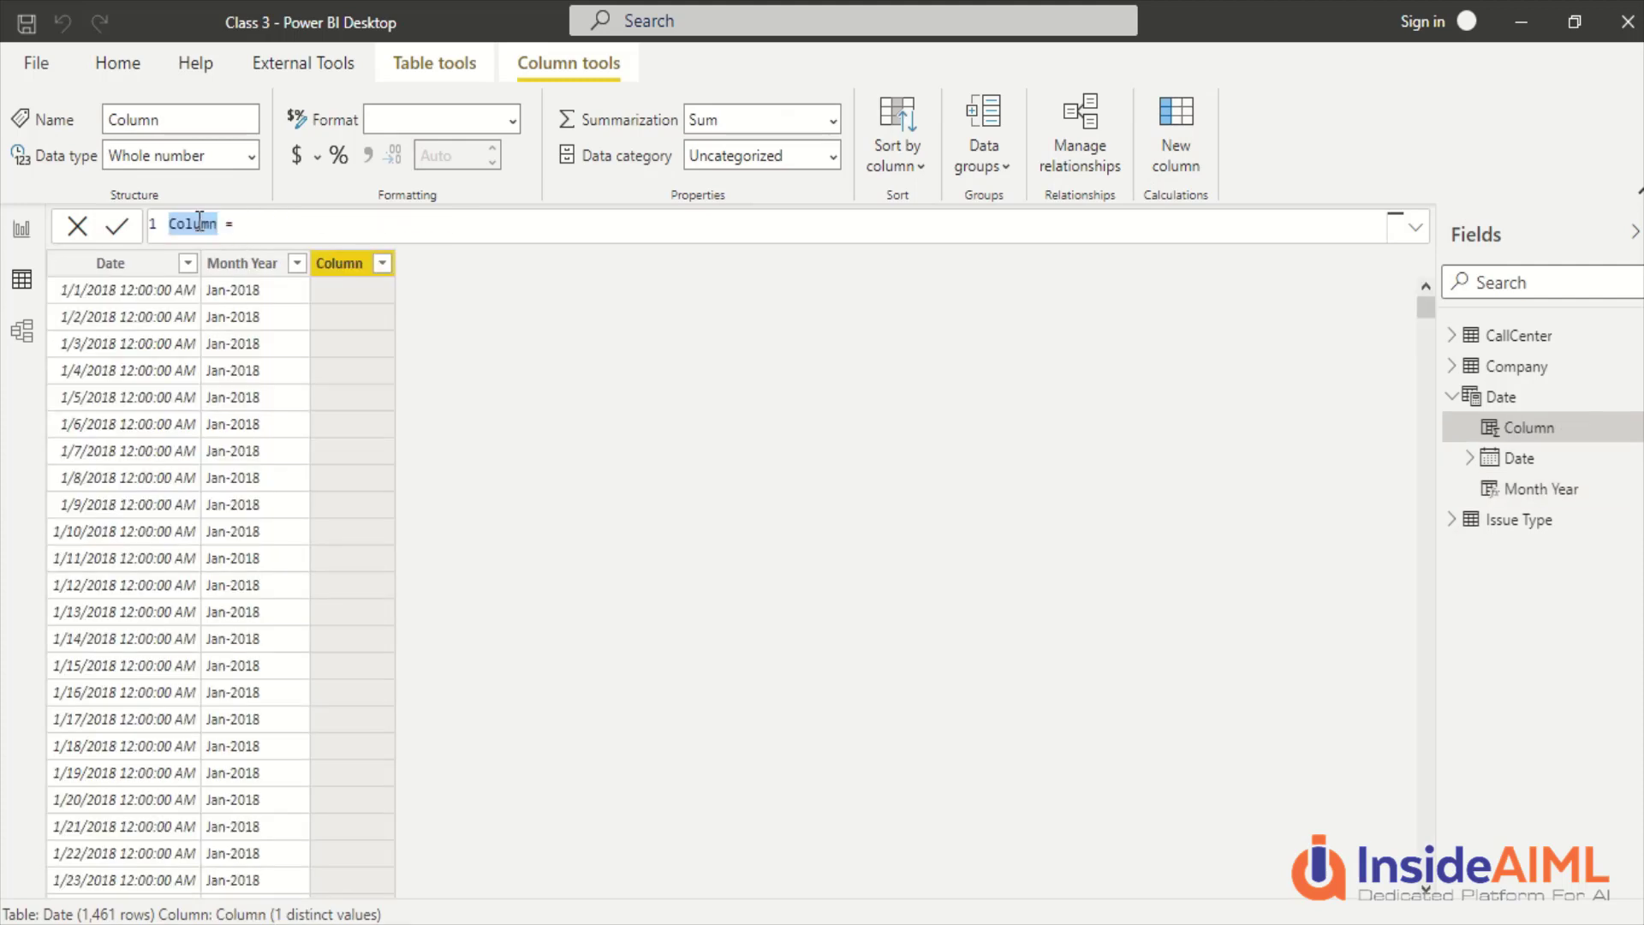
text(Month Ye)
text(ar Sor)
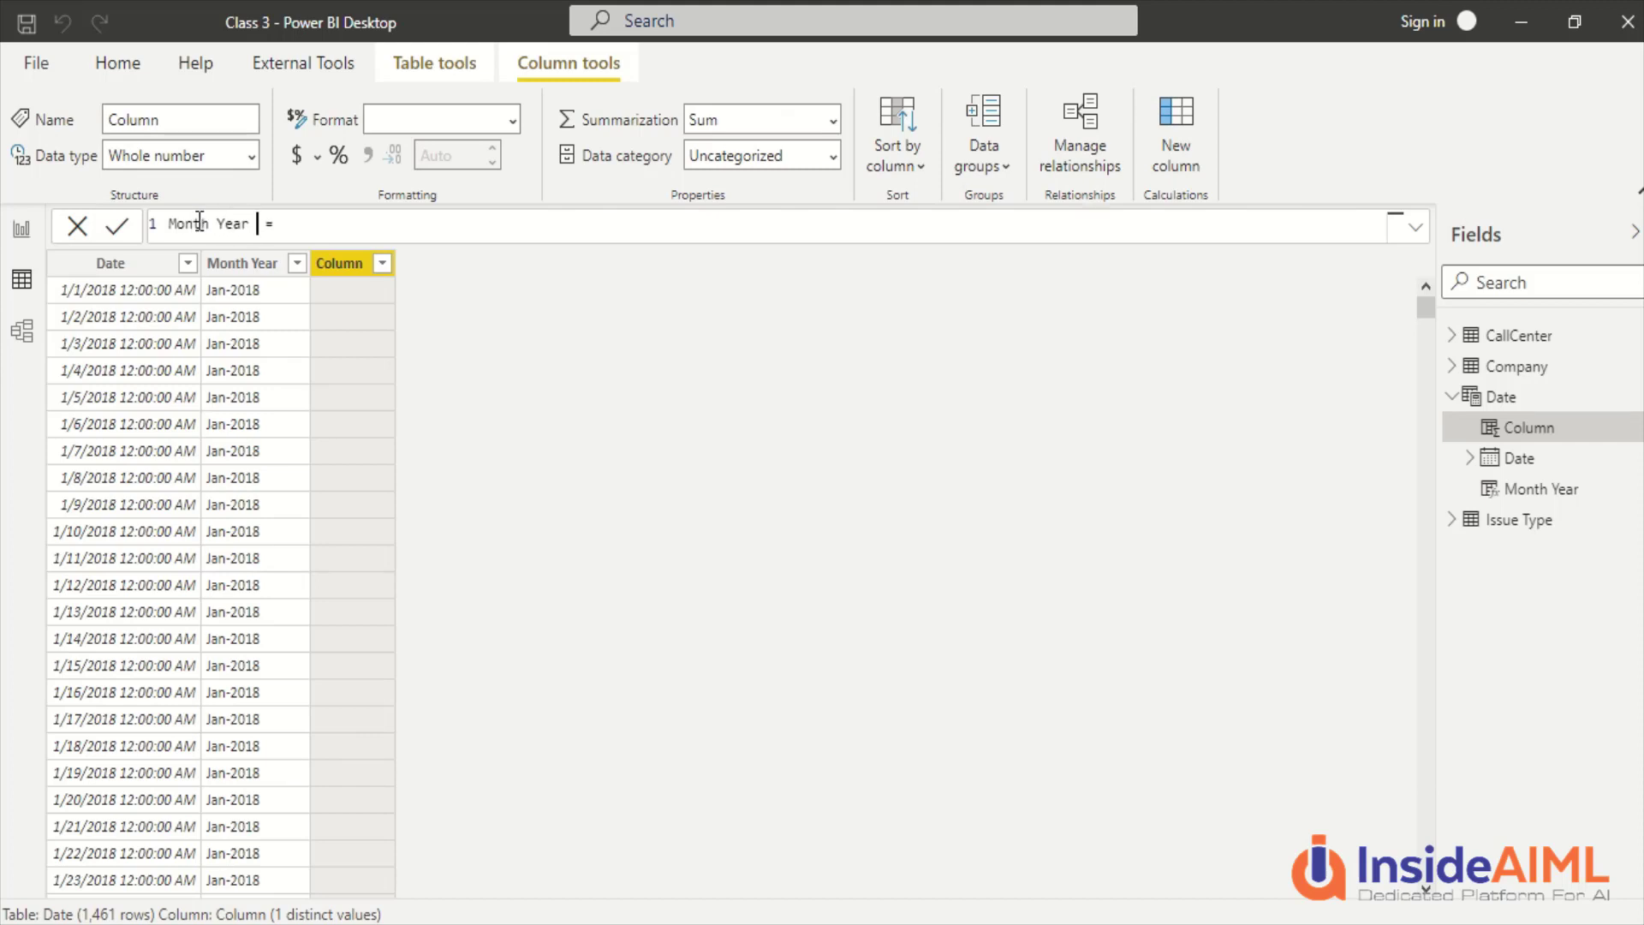
text(t)
Define the Month Year Sort column with the formula FORMAT([Date], "YYYYMM")
key(Right)
key(Right)
text(for)
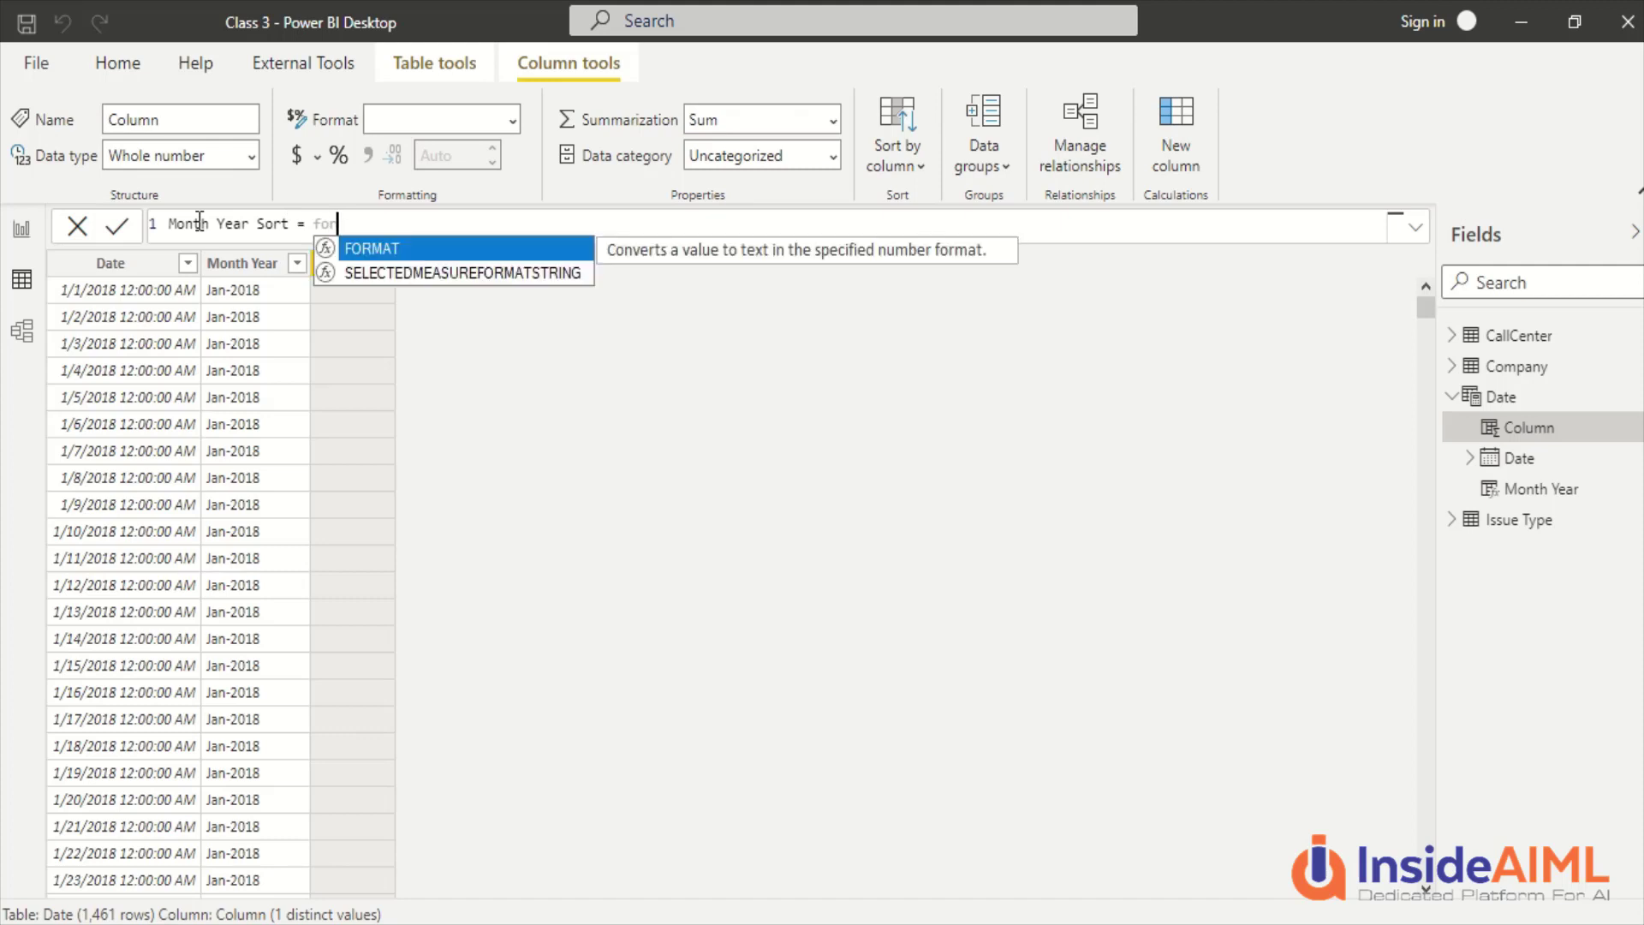
key(Tab)
text(()
text(D)
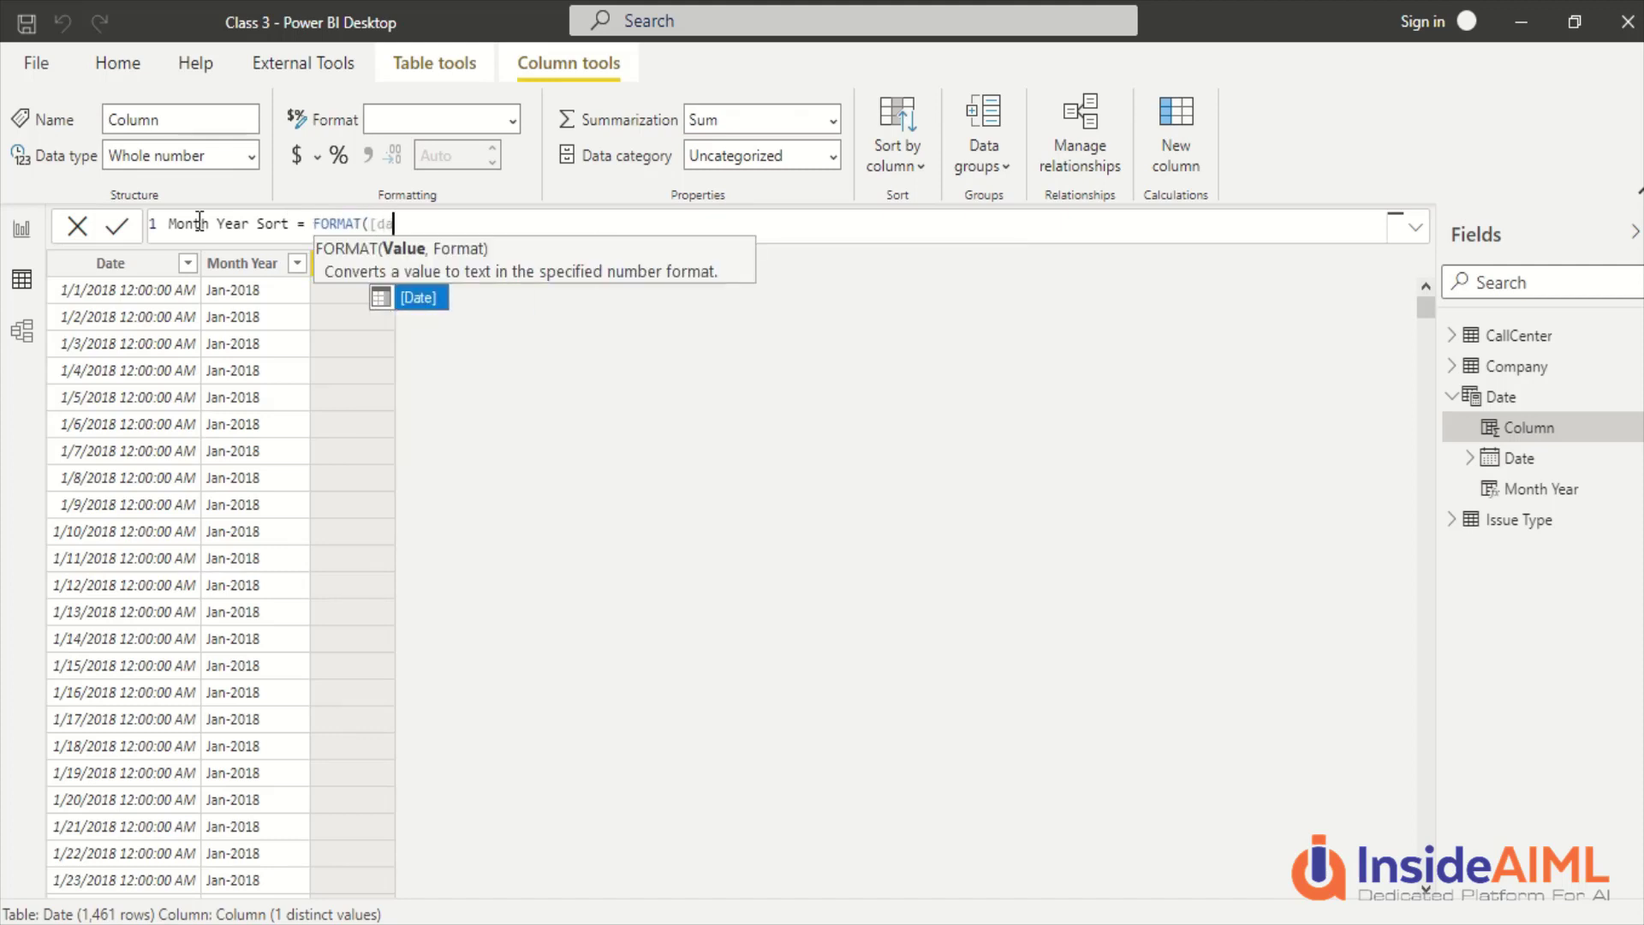
key(Tab)
text(, "YYYY)
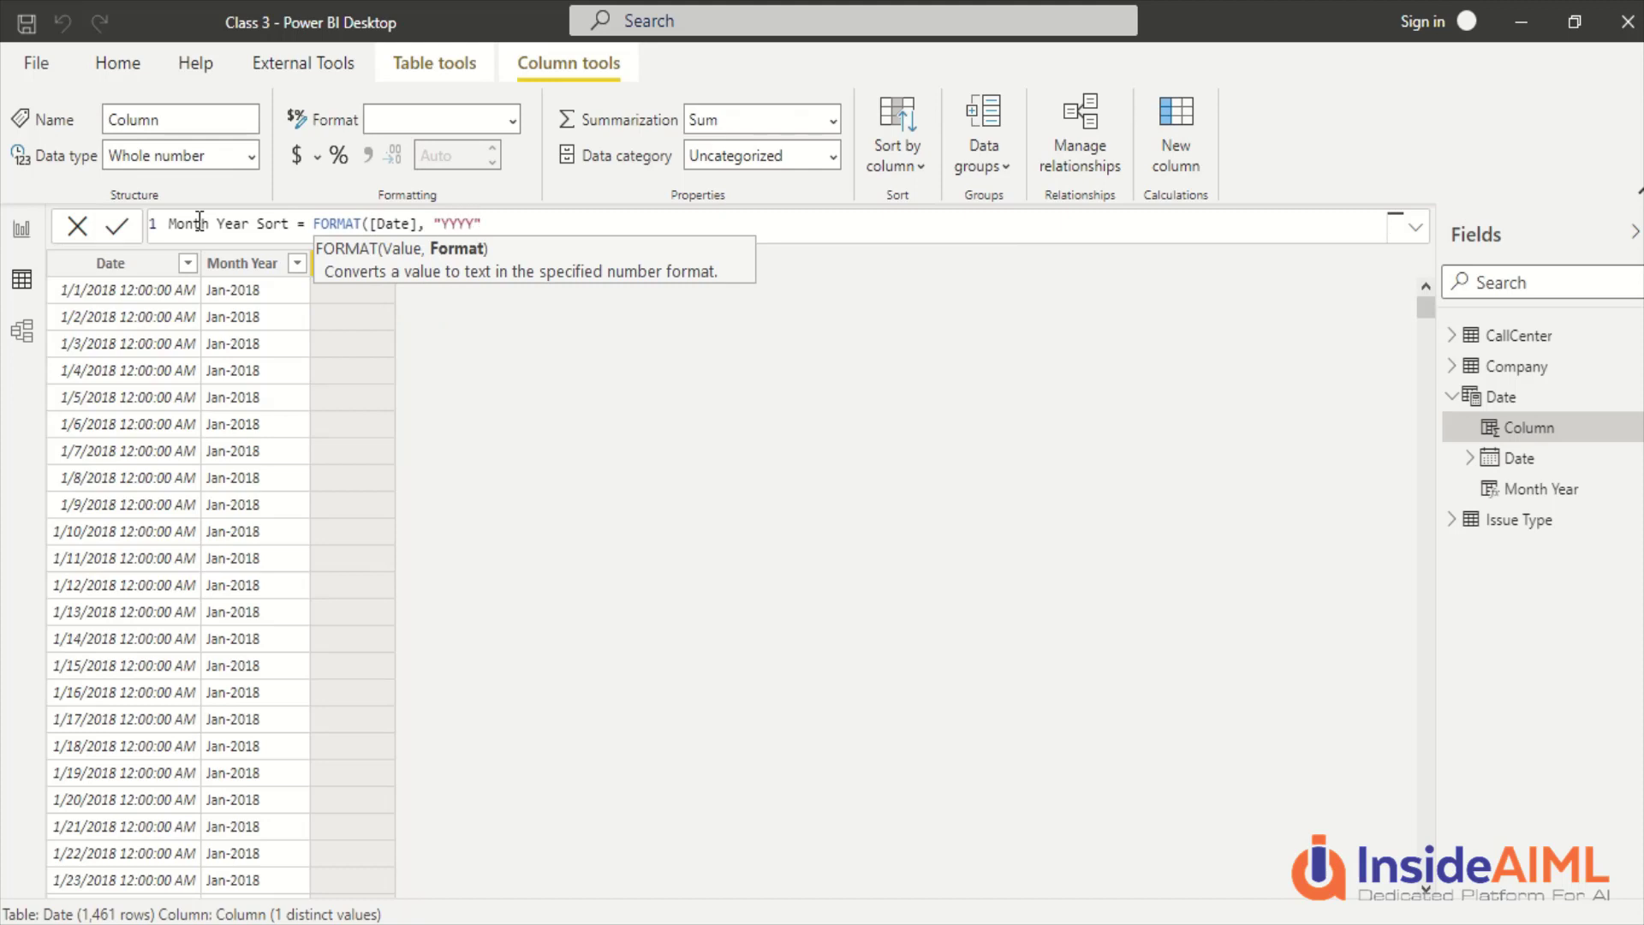
text(MM"))
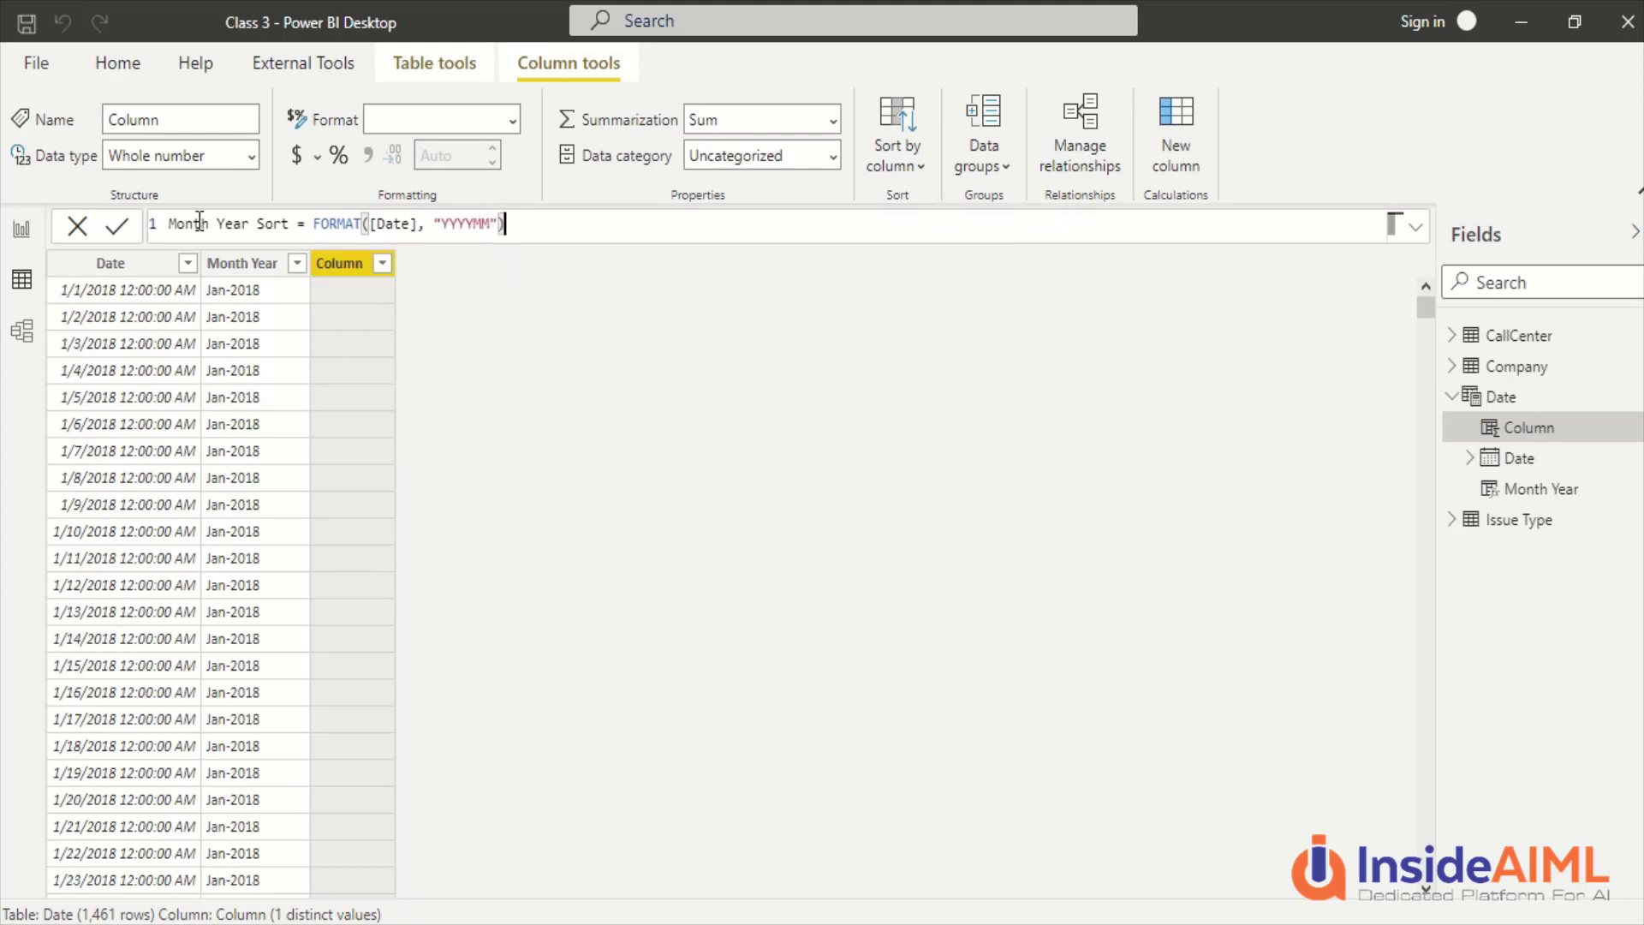
key(Return)
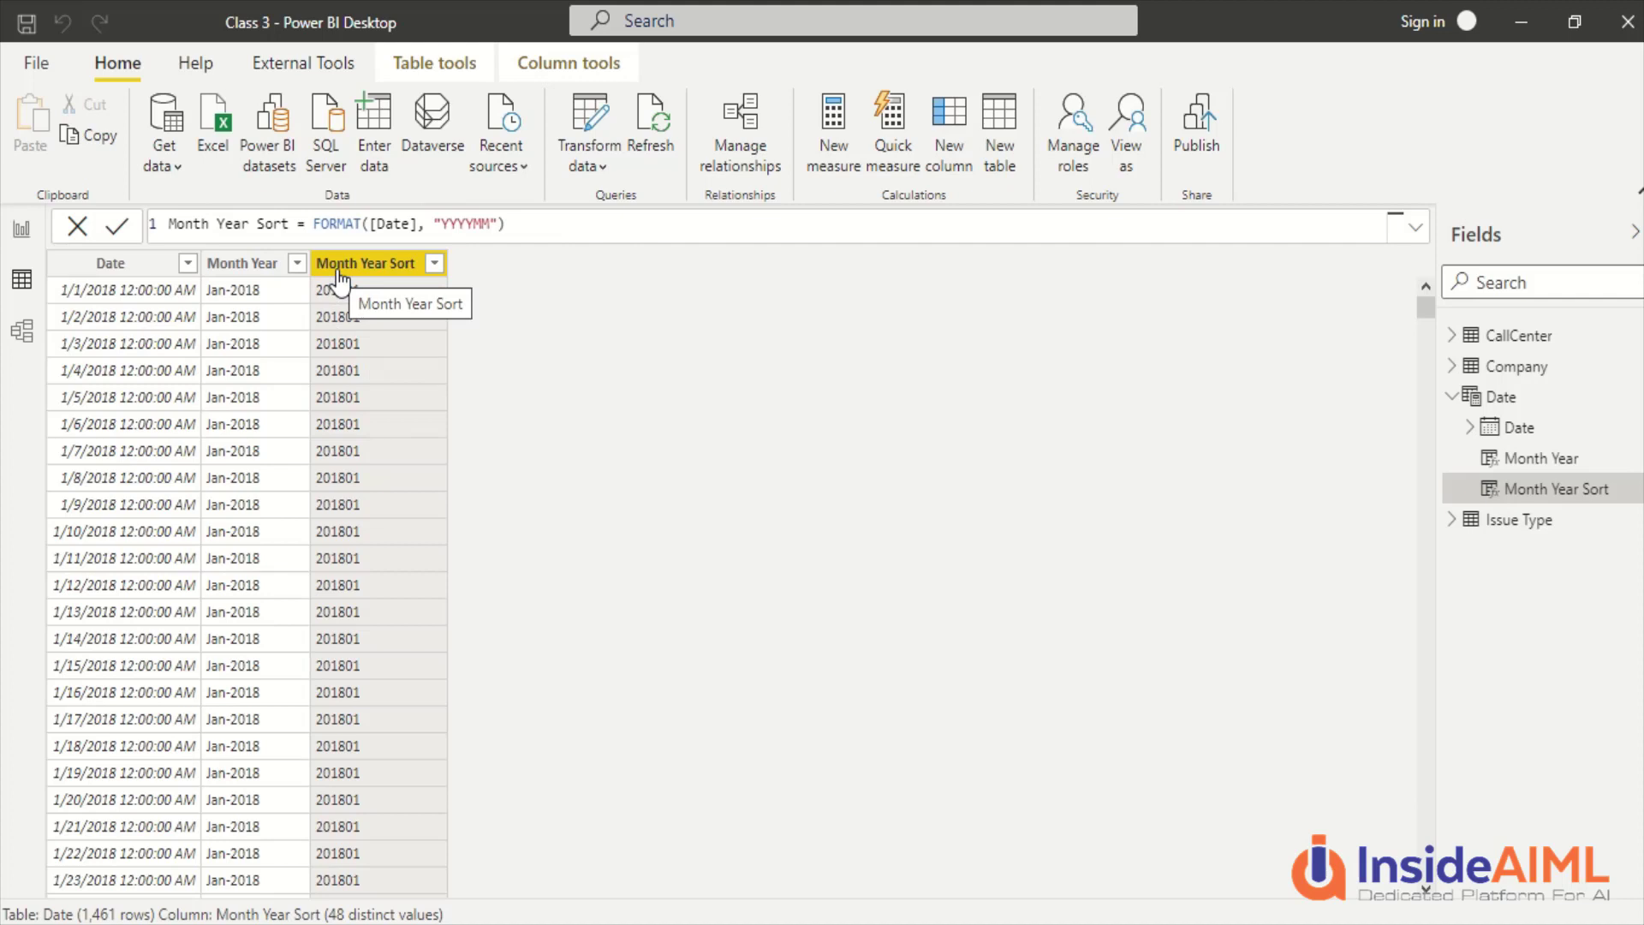
Sort the Month Year column of the Date table by the Month Year Sort column
click(557, 60)
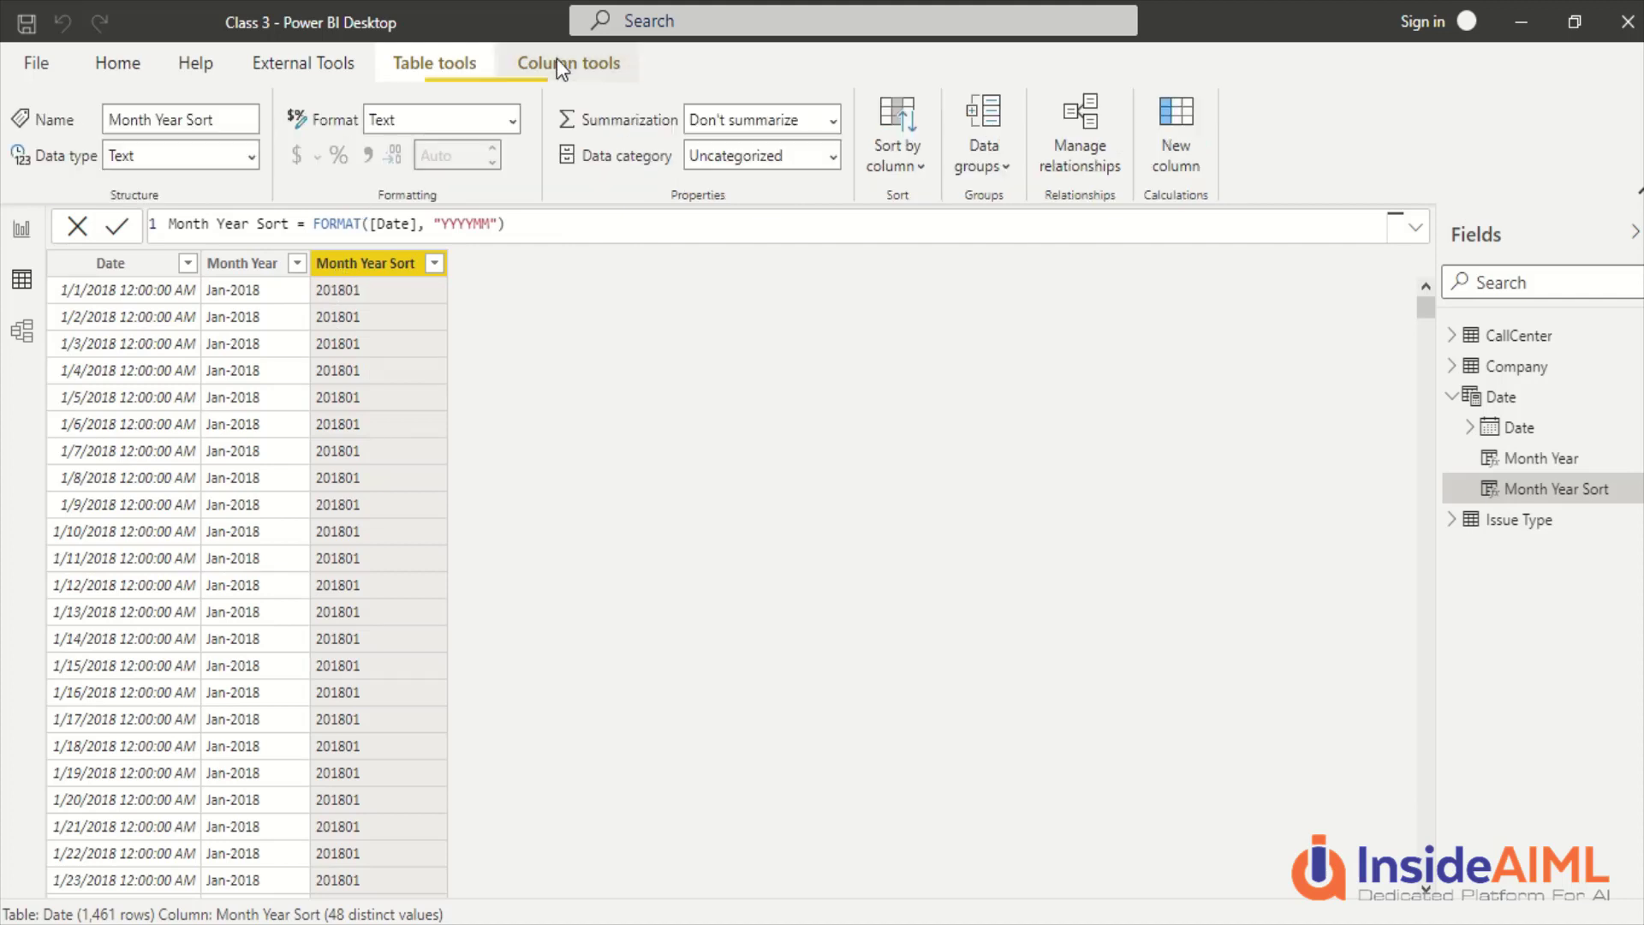
click(246, 265)
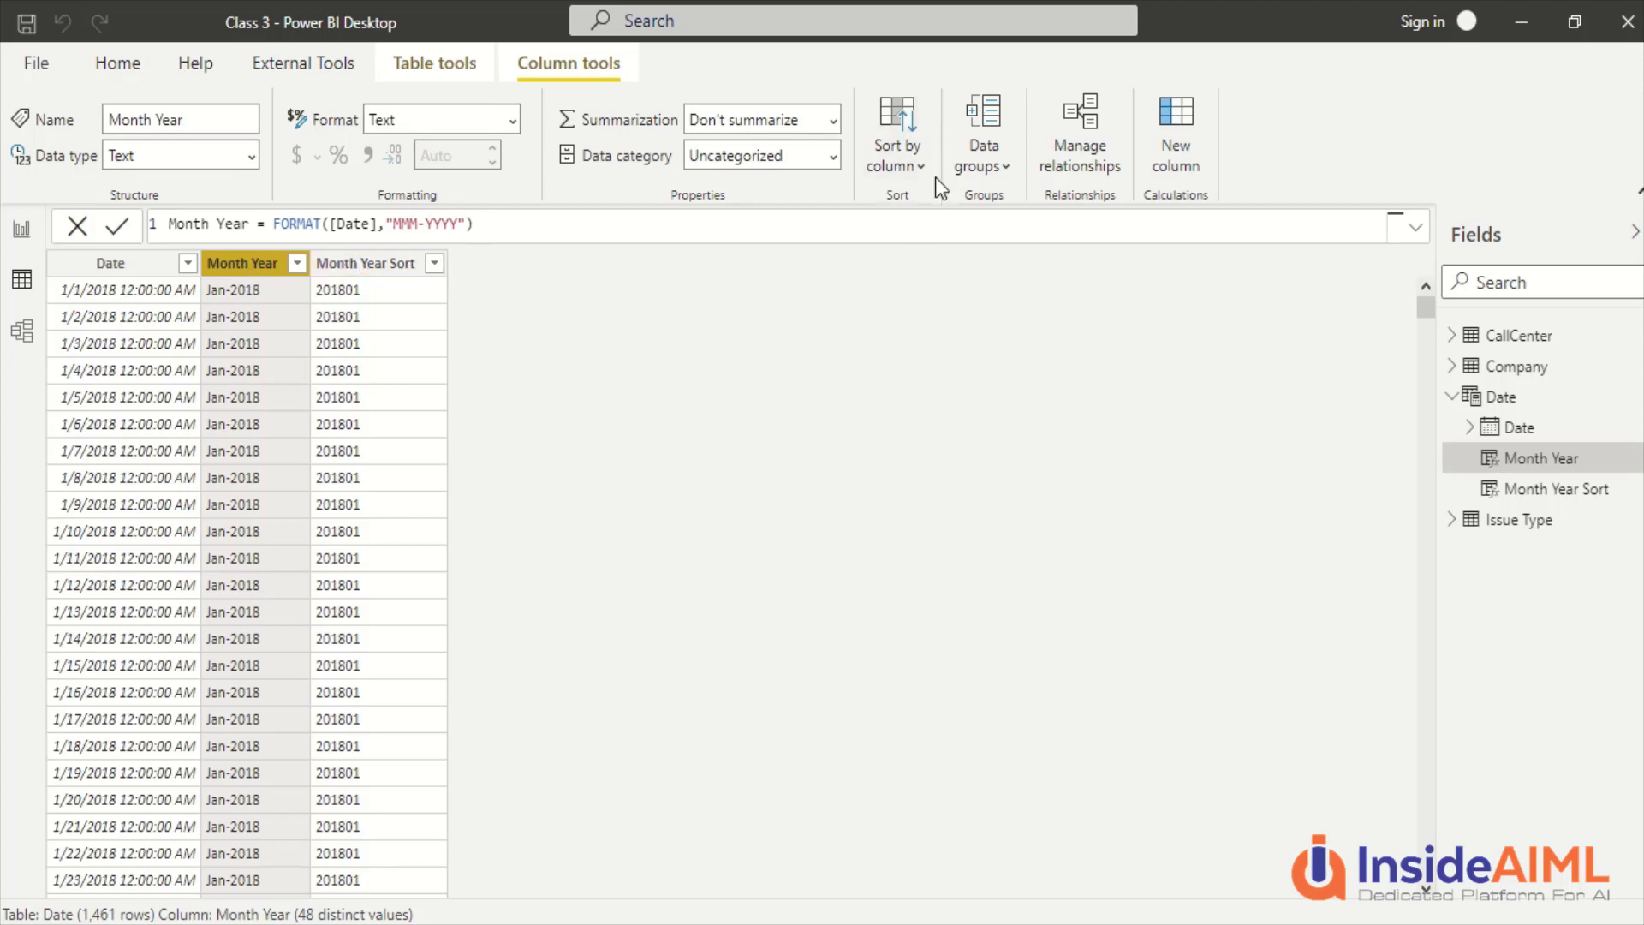
click(916, 162)
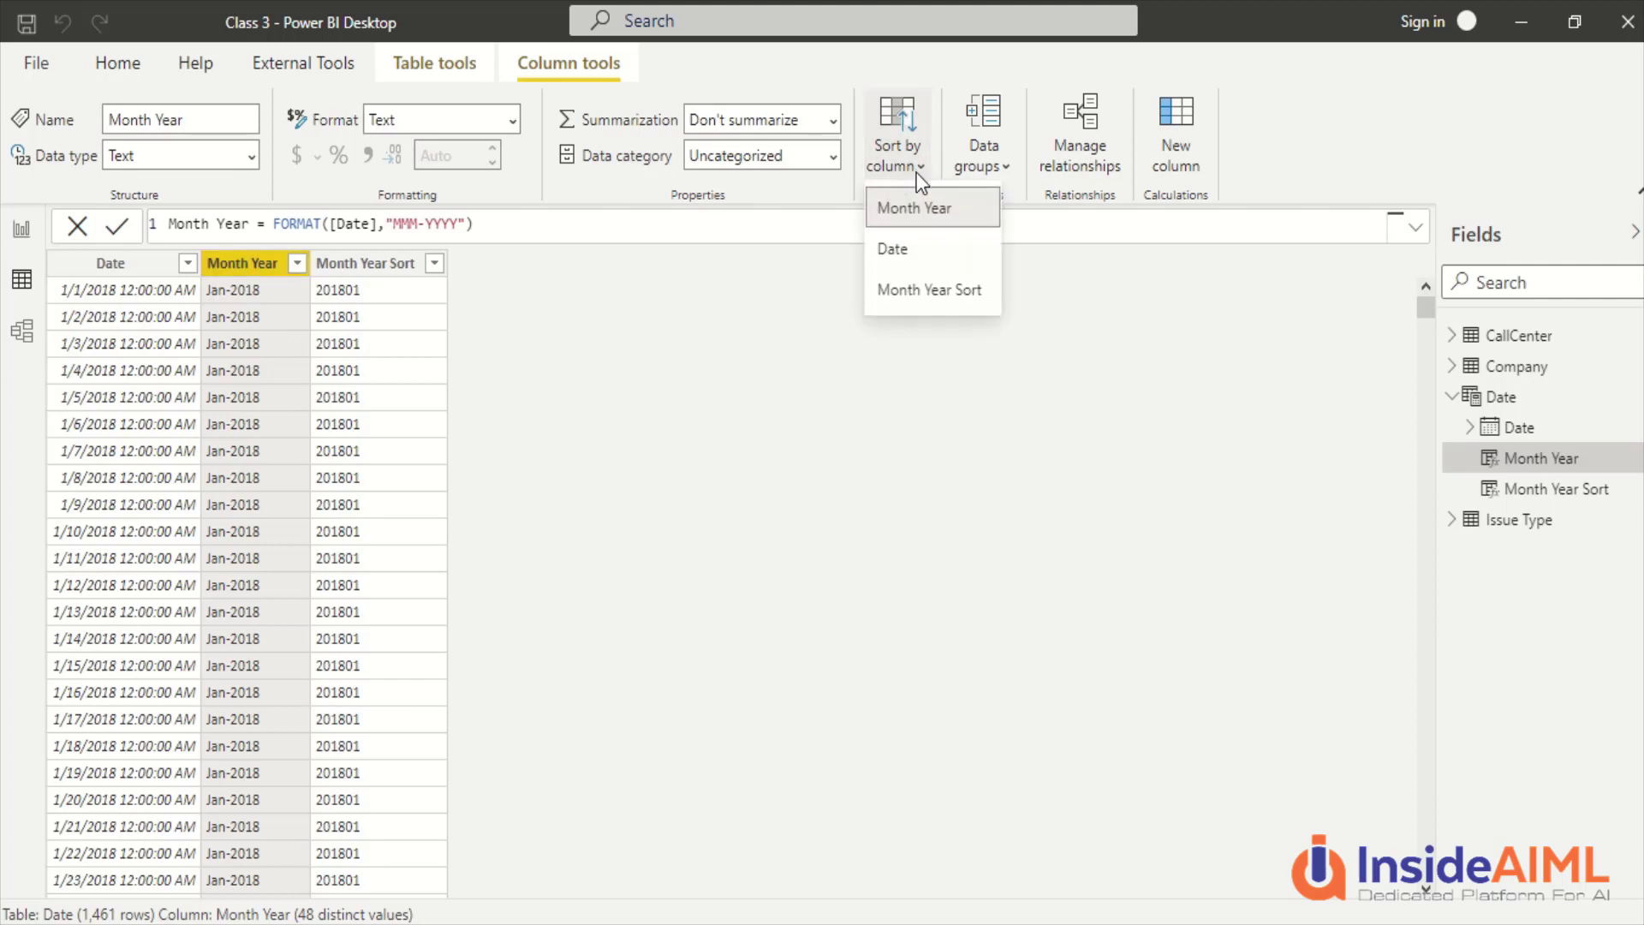
click(916, 284)
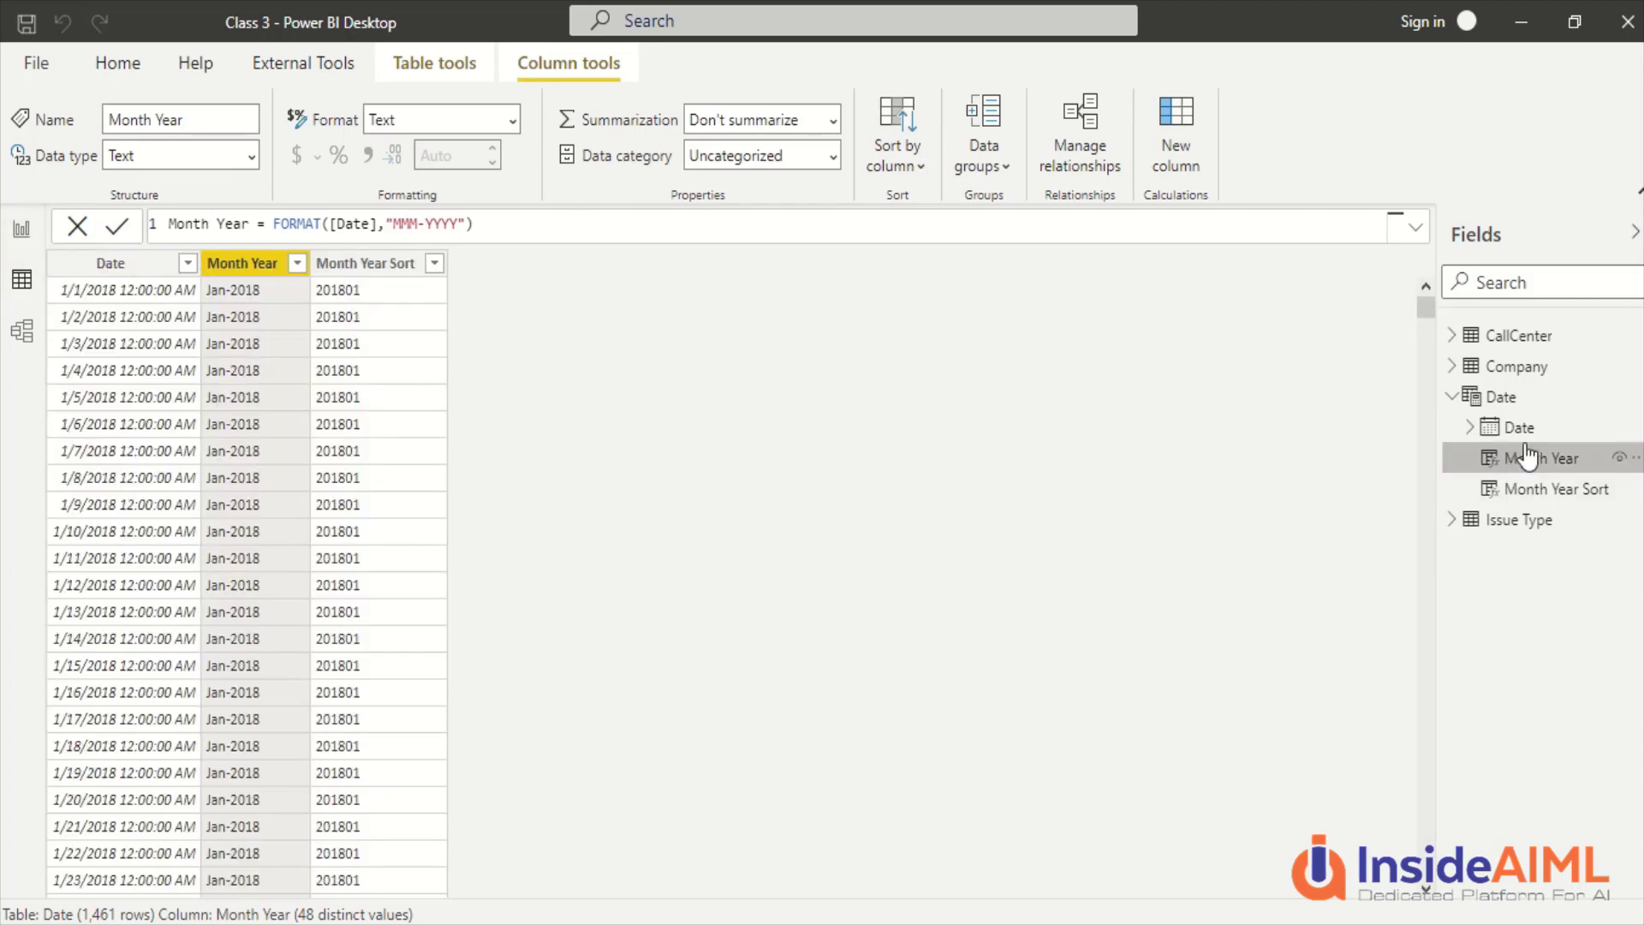
Move the Month Year table visual higher on report Page 7 and collapse the CallCenter field list
click(21, 229)
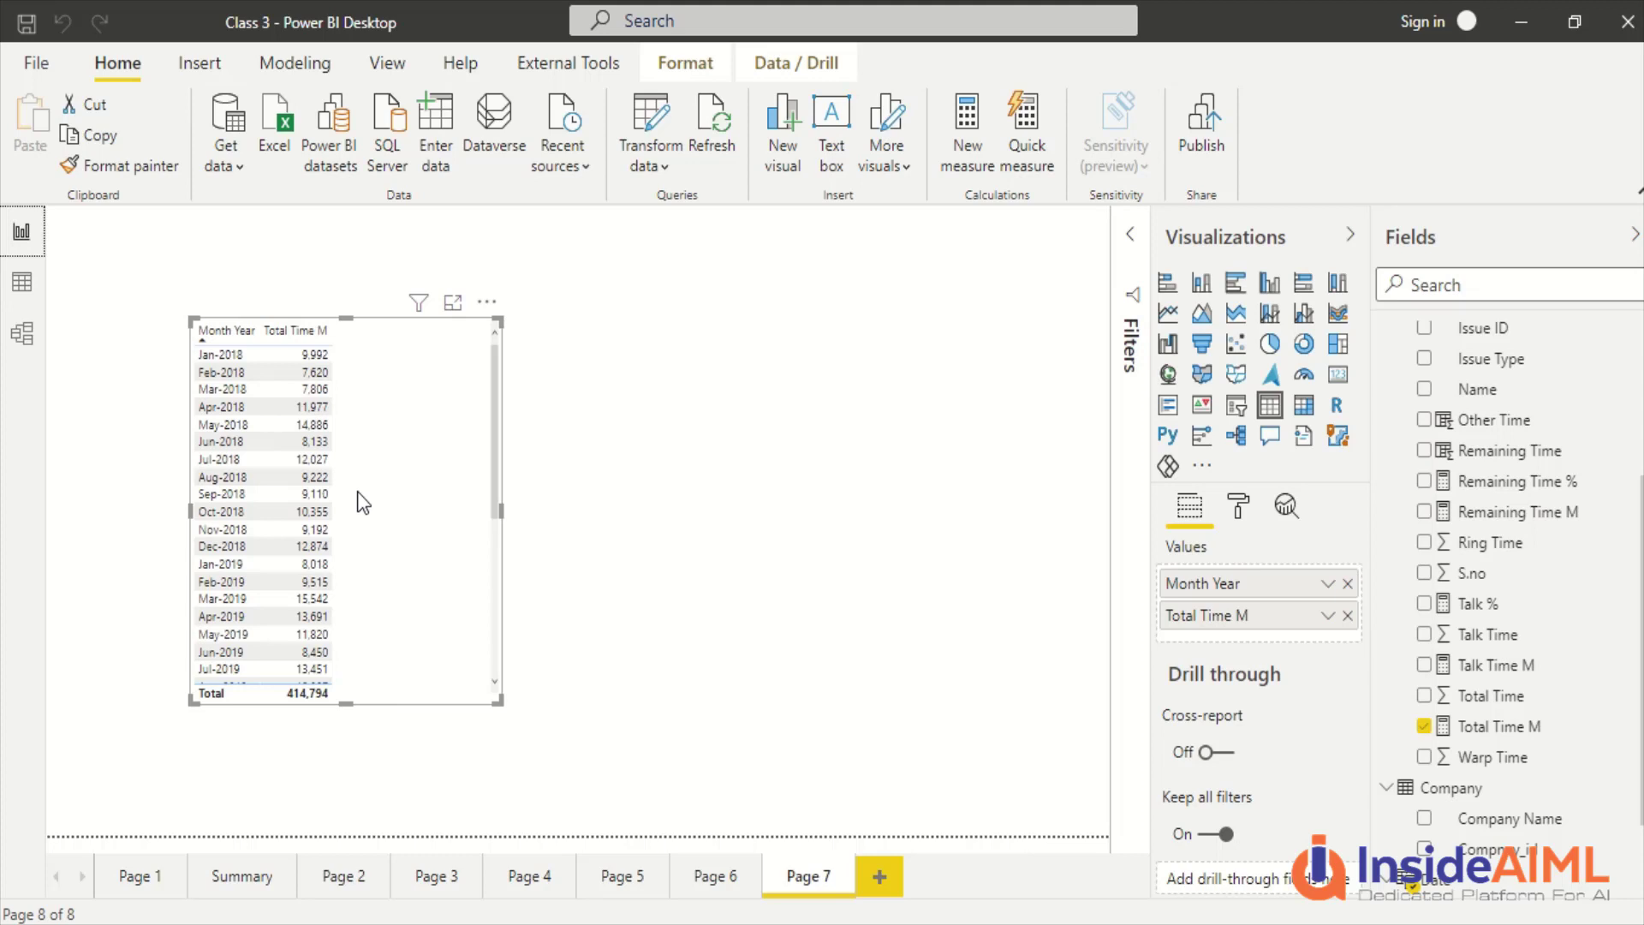
drag(370, 501, 366, 423)
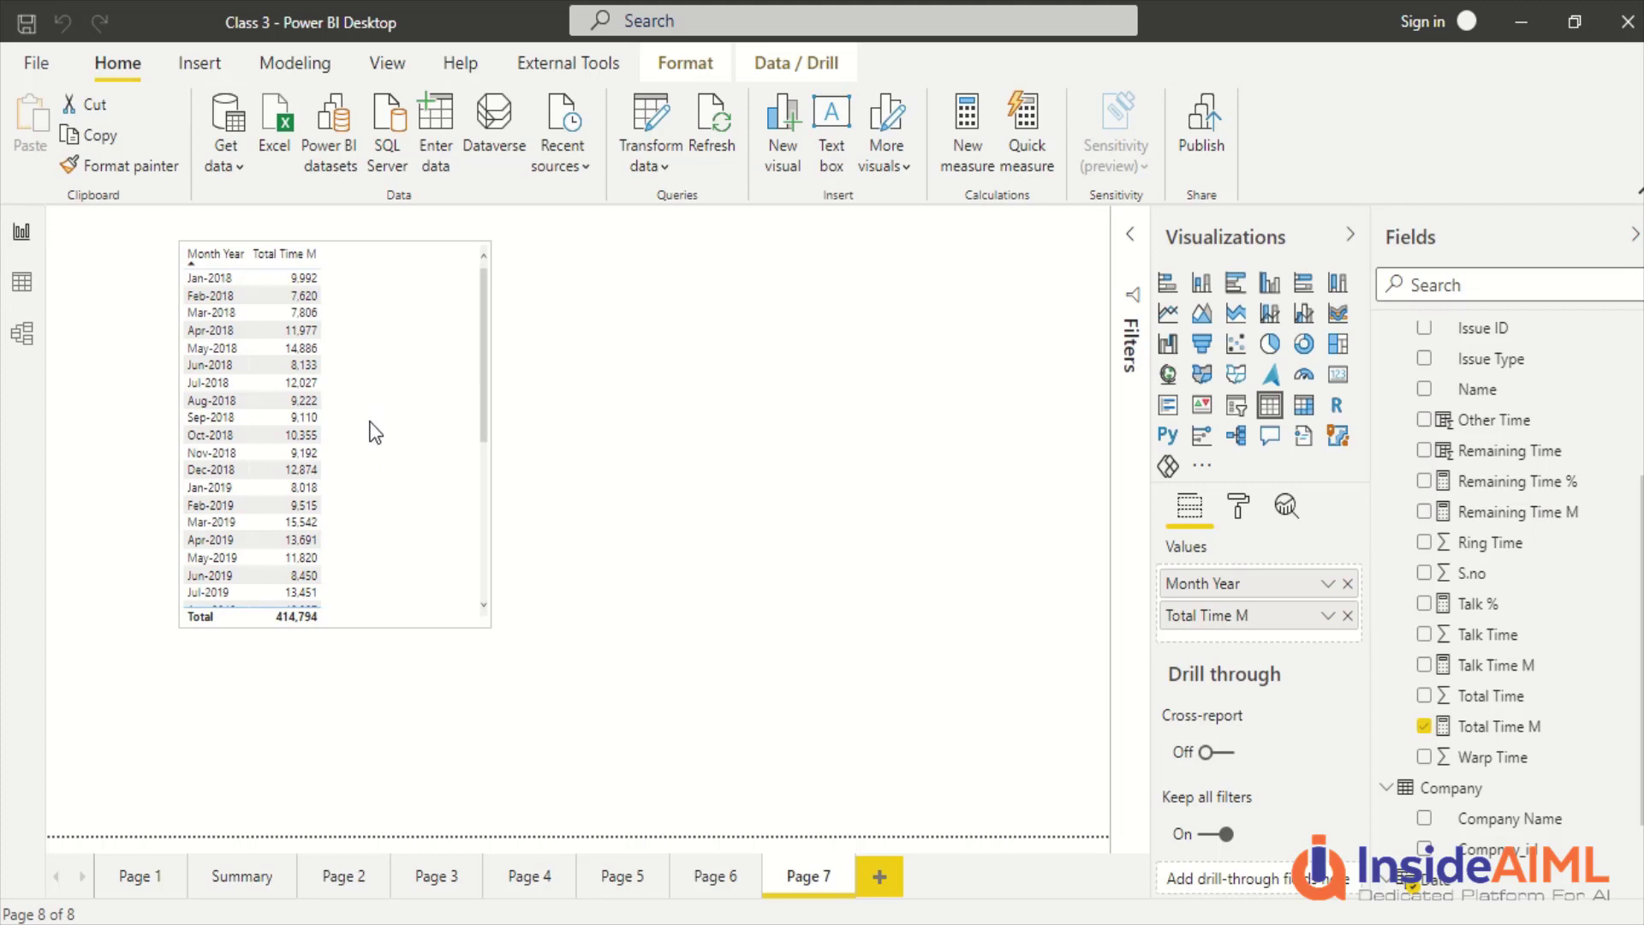
scroll(1592, 428, up, 5)
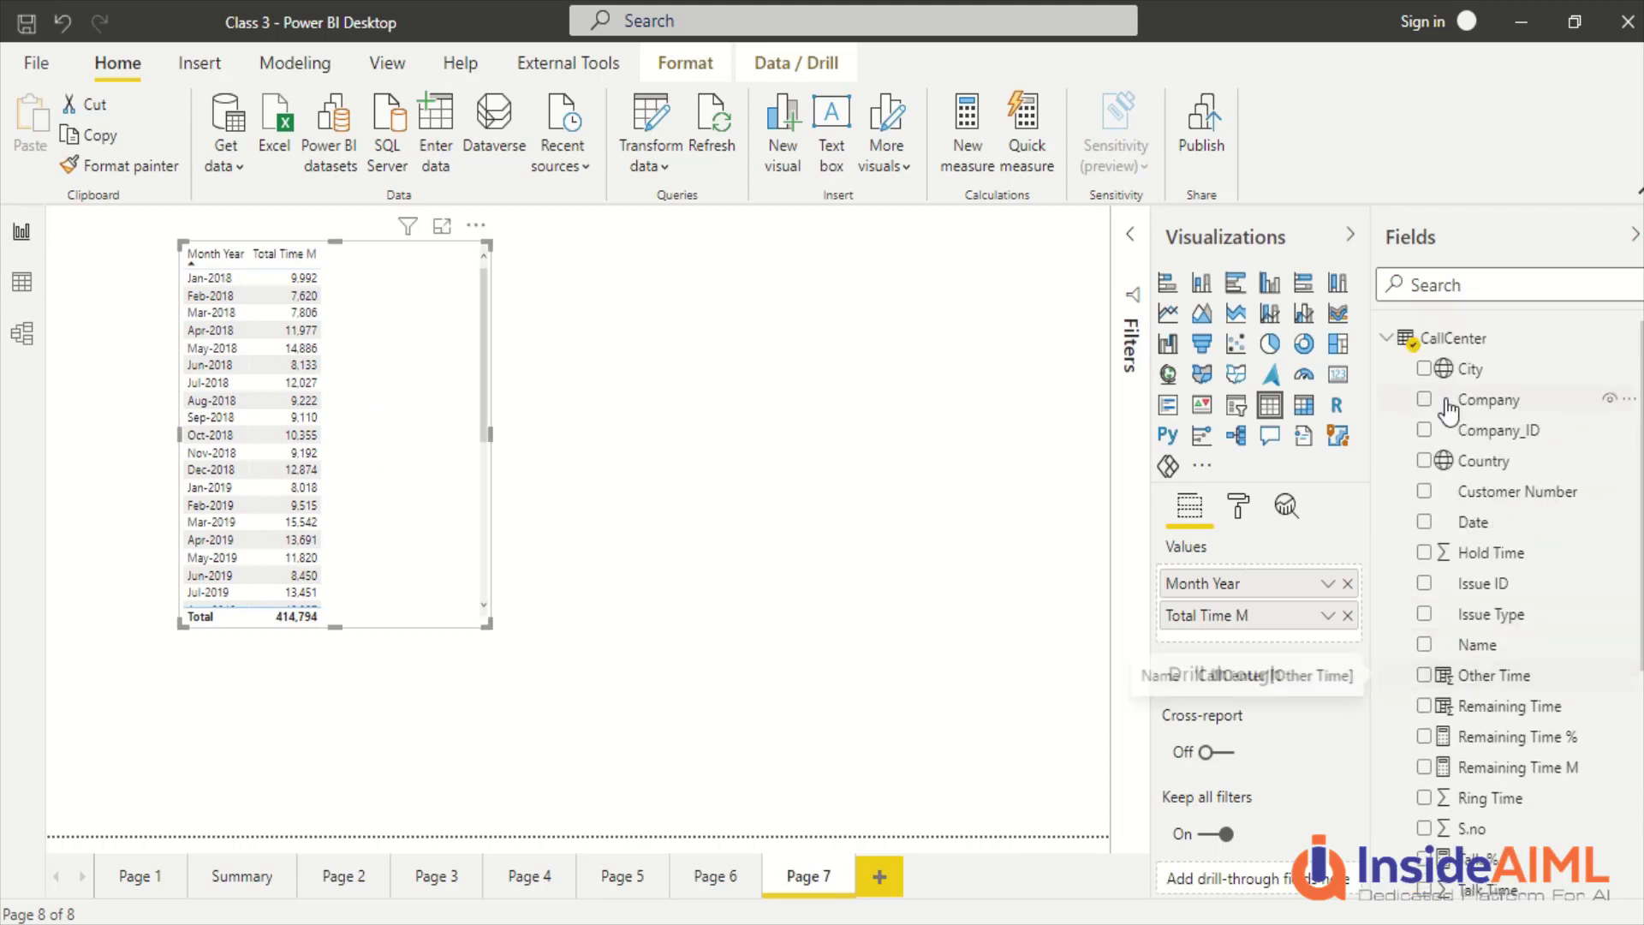
click(1391, 339)
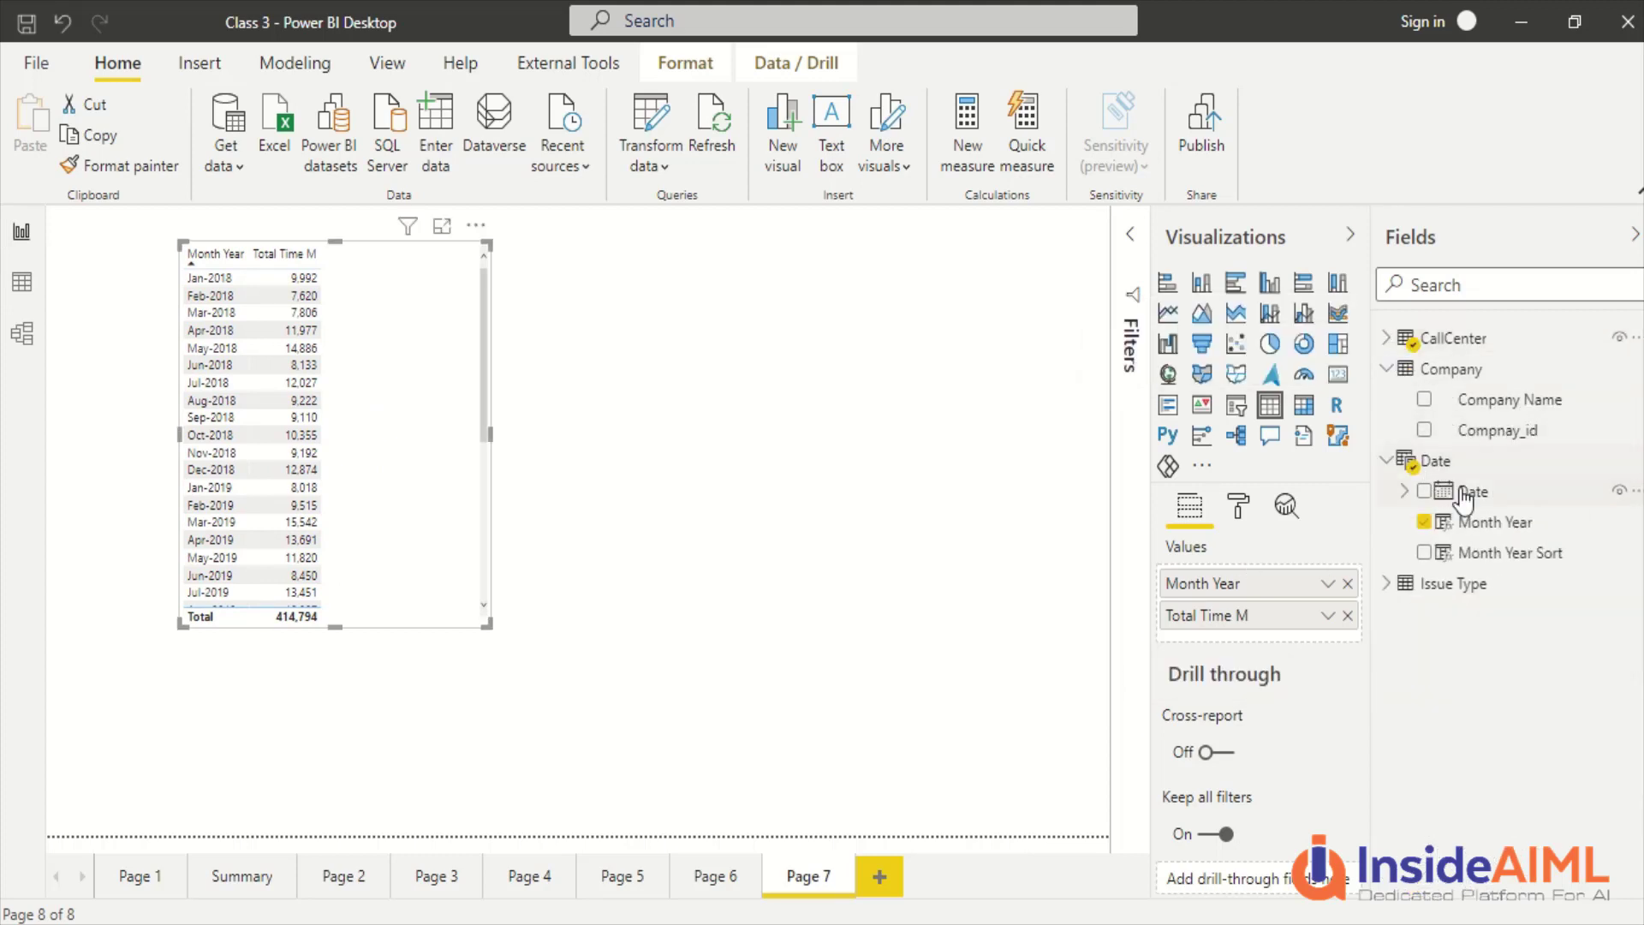
Review the visuals on the Summary page and on report Pages 2 through 7
click(244, 877)
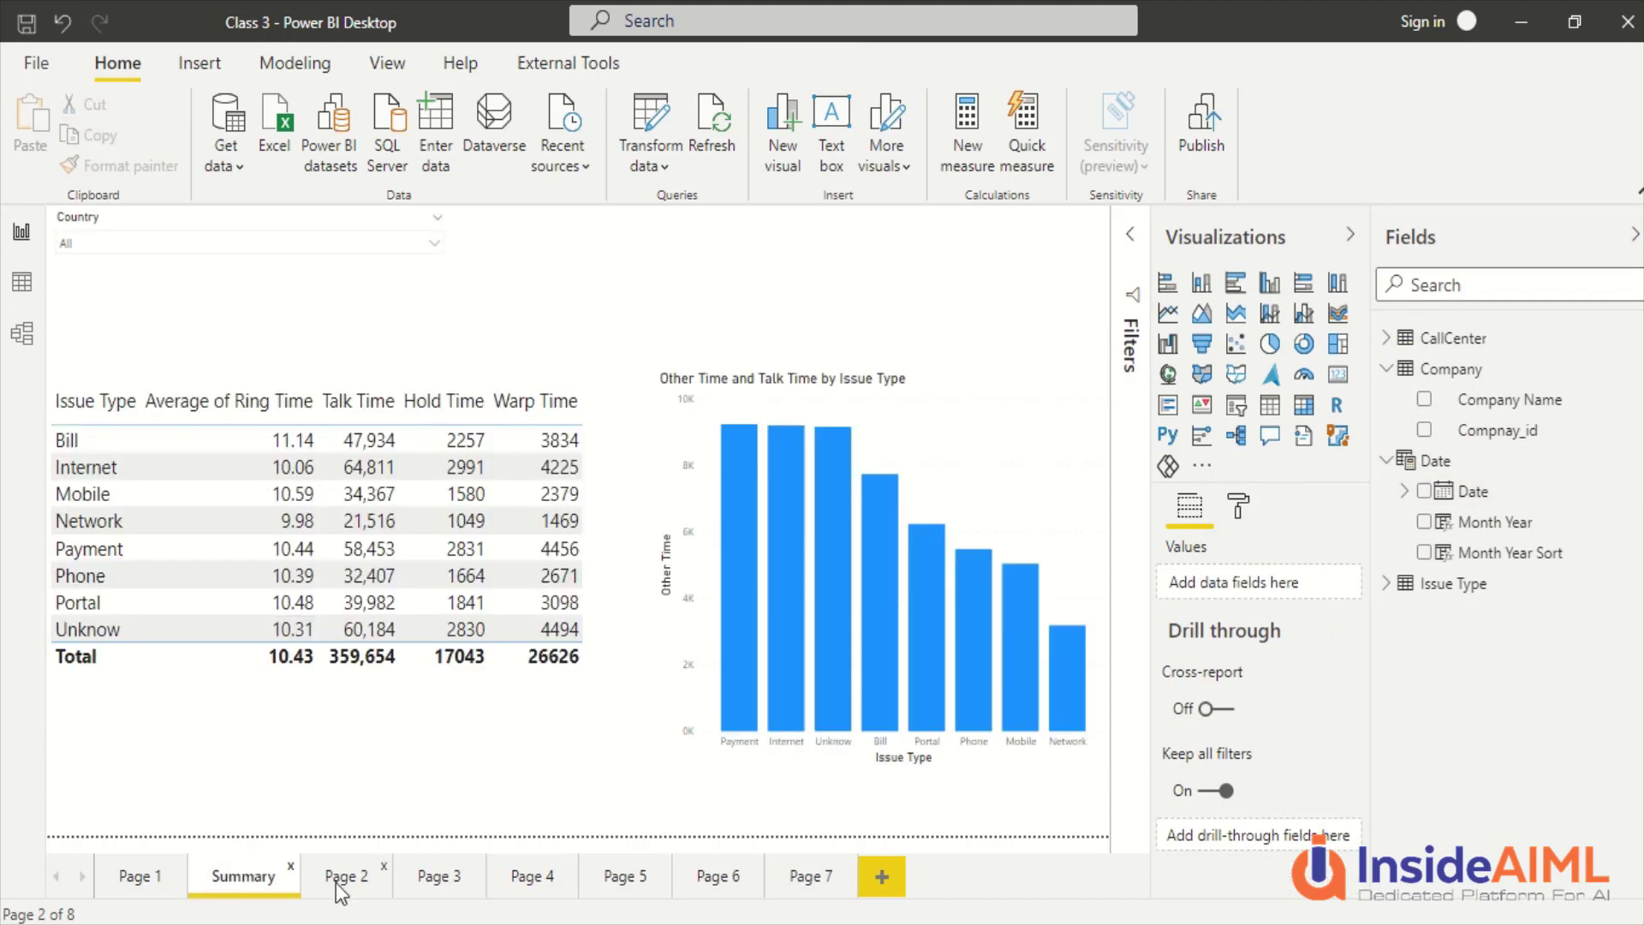
click(336, 882)
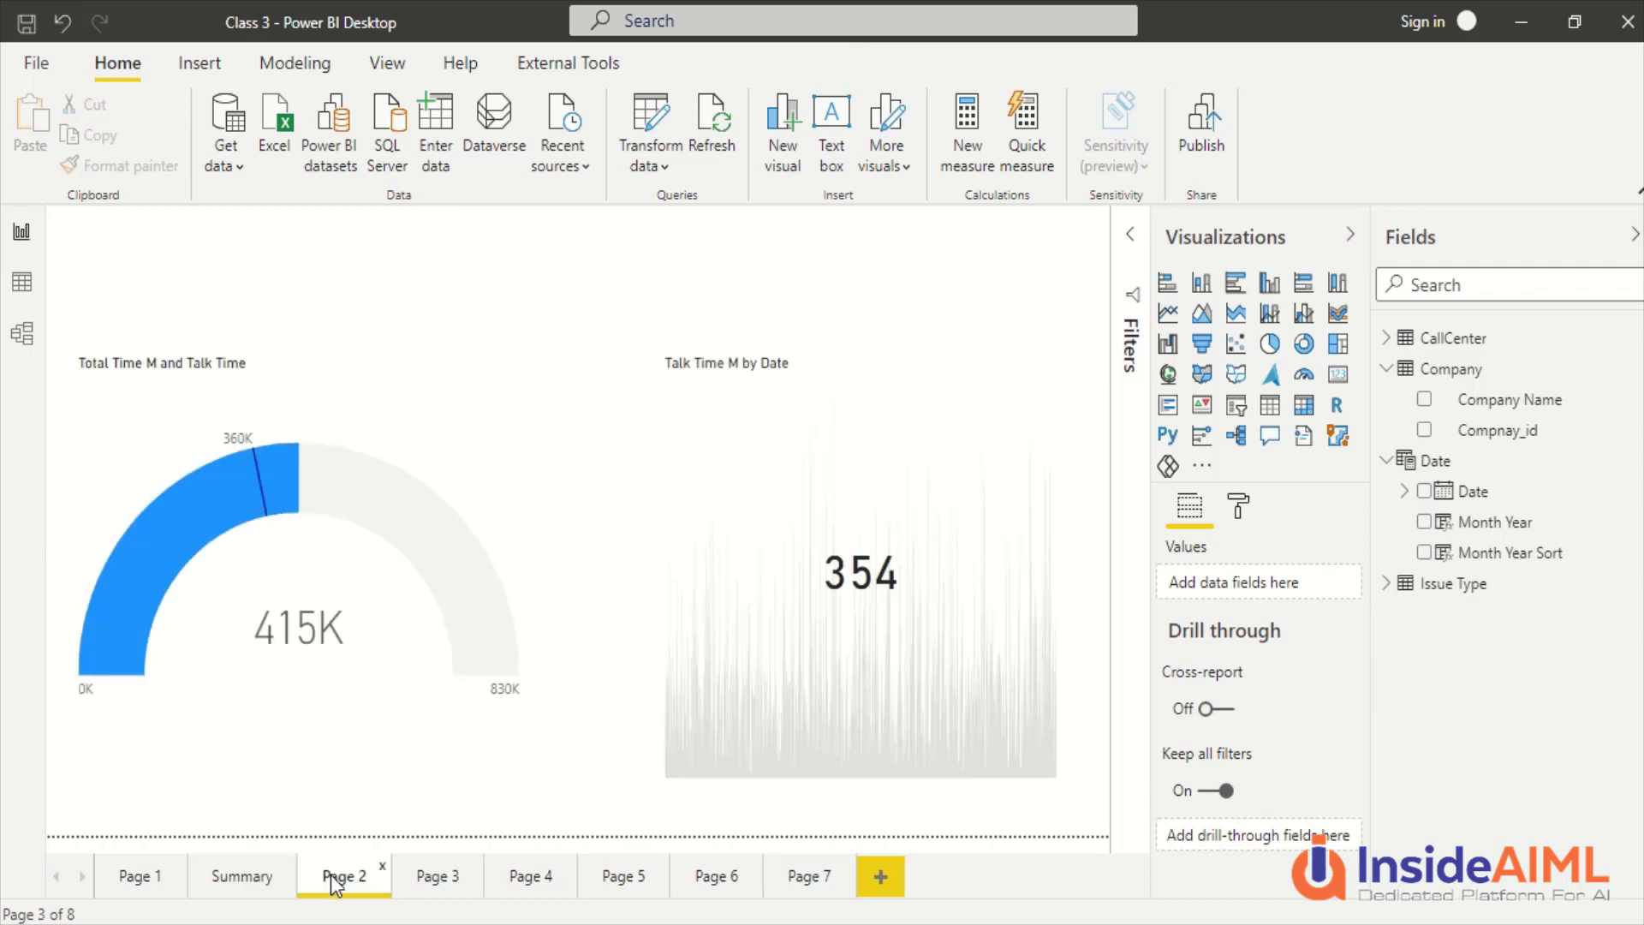
click(418, 882)
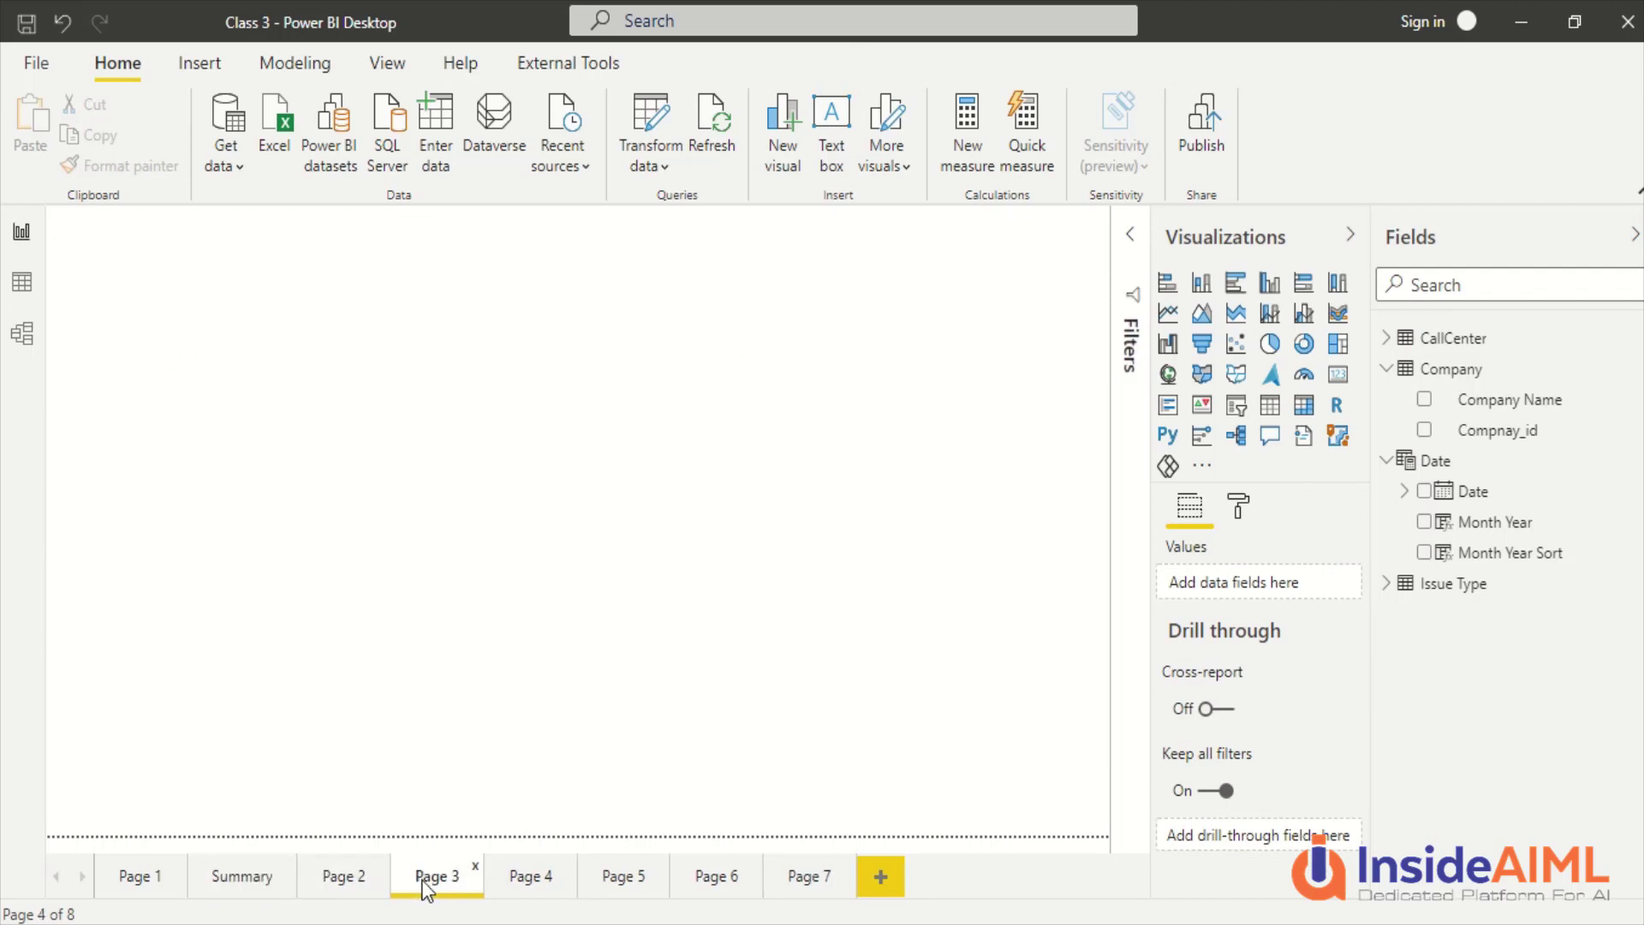
click(539, 877)
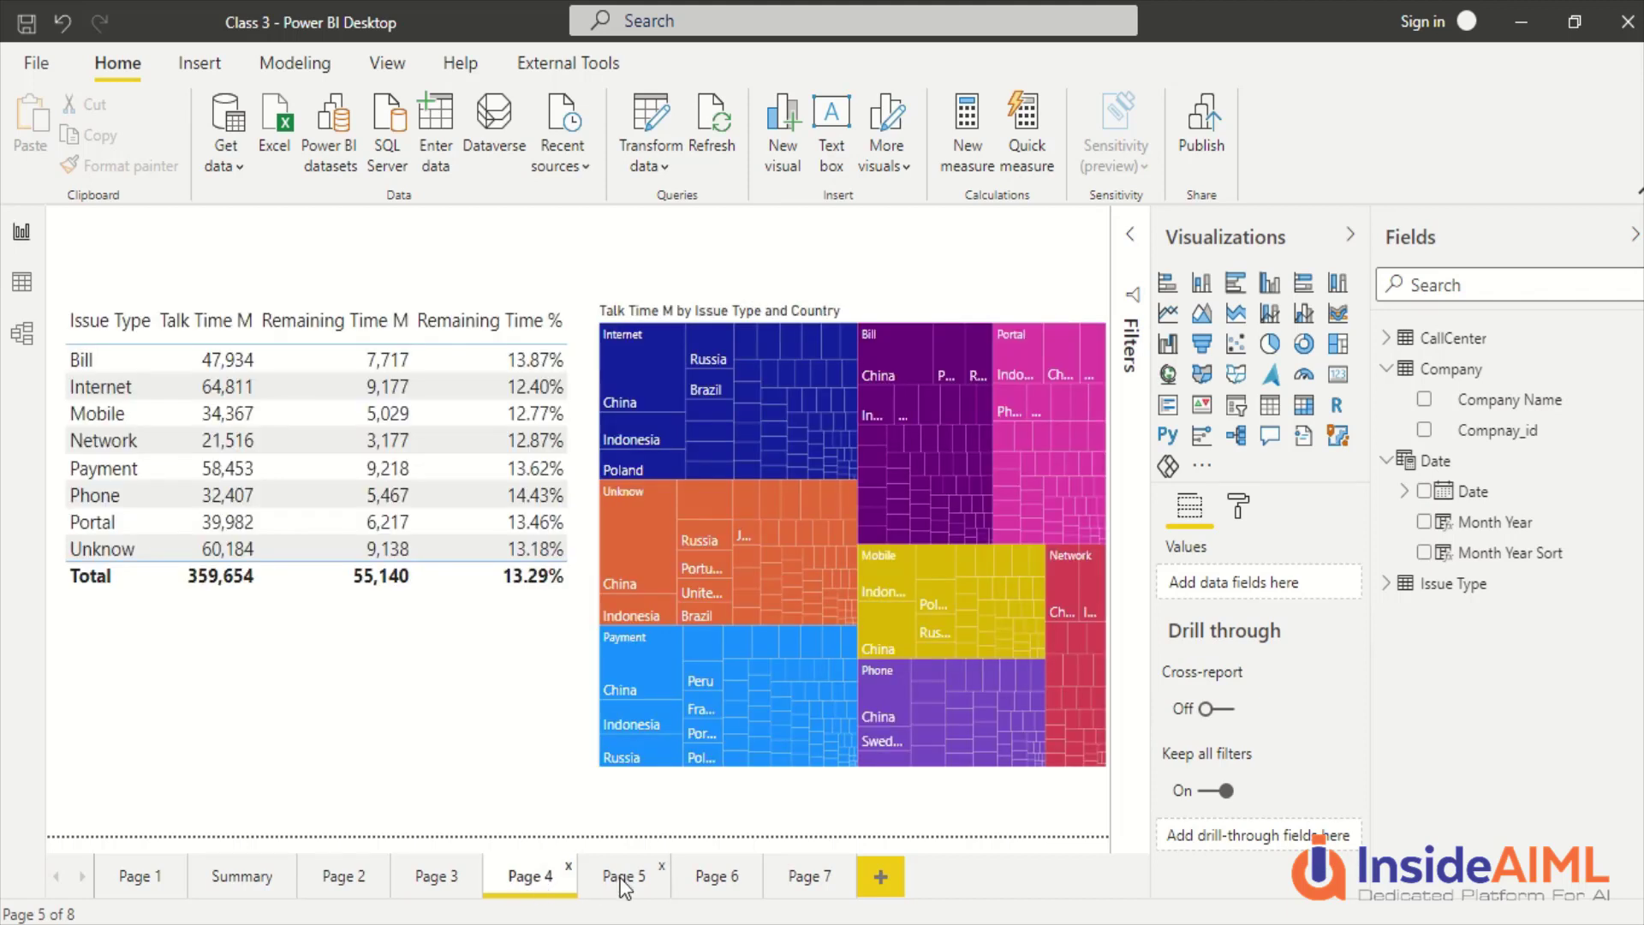
click(624, 882)
click(724, 888)
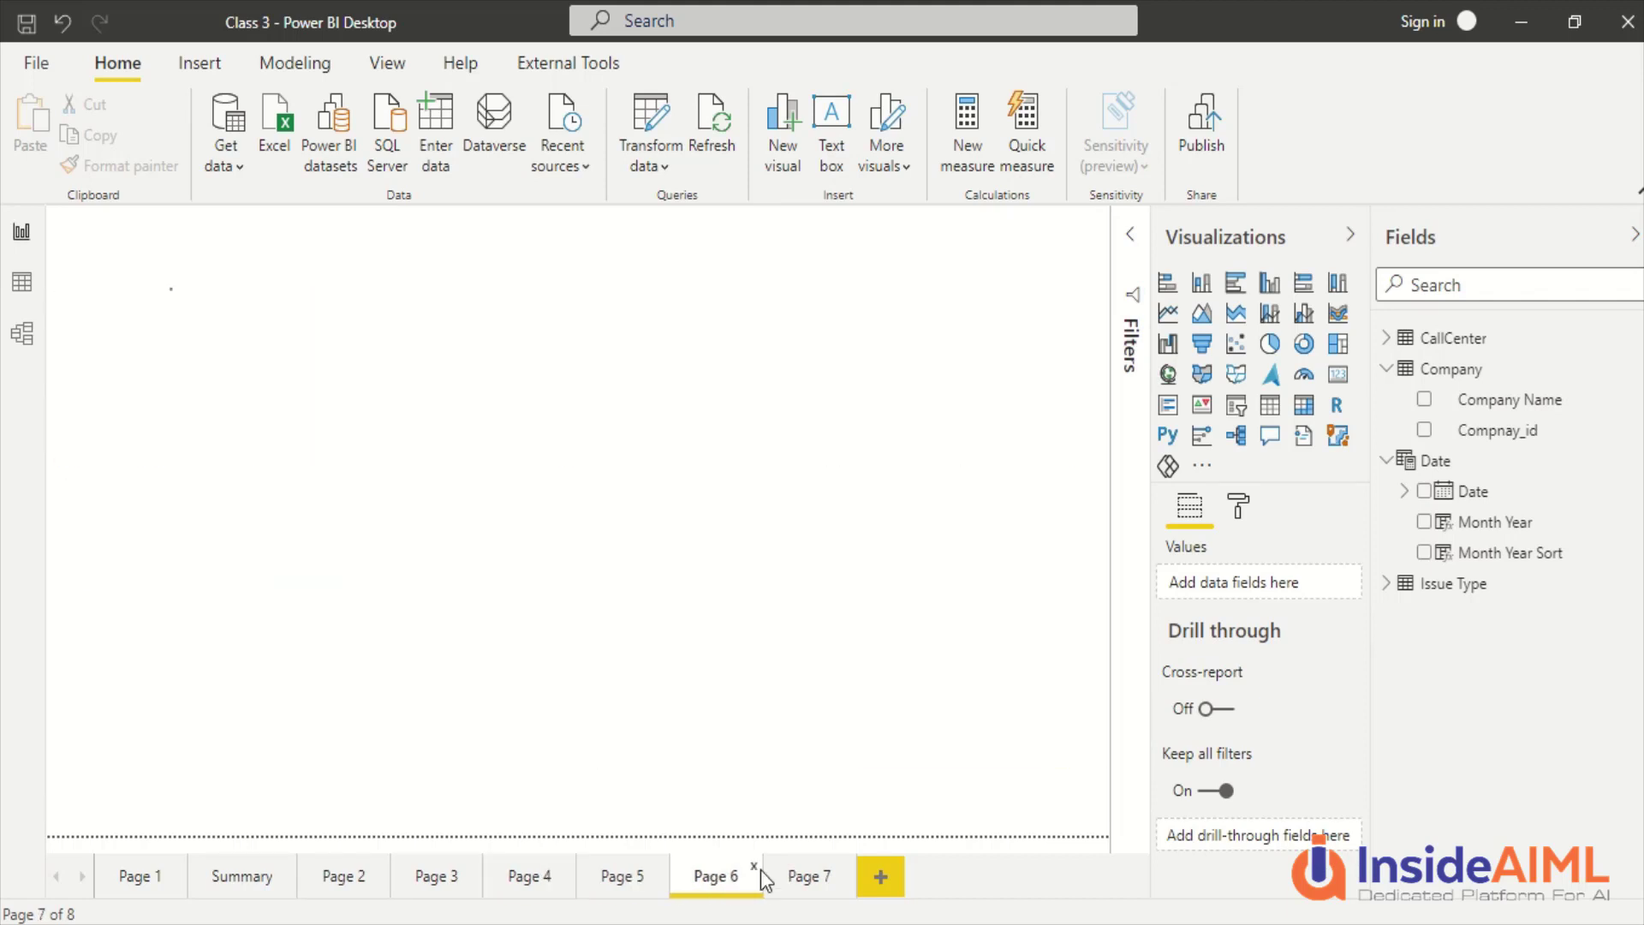
click(803, 876)
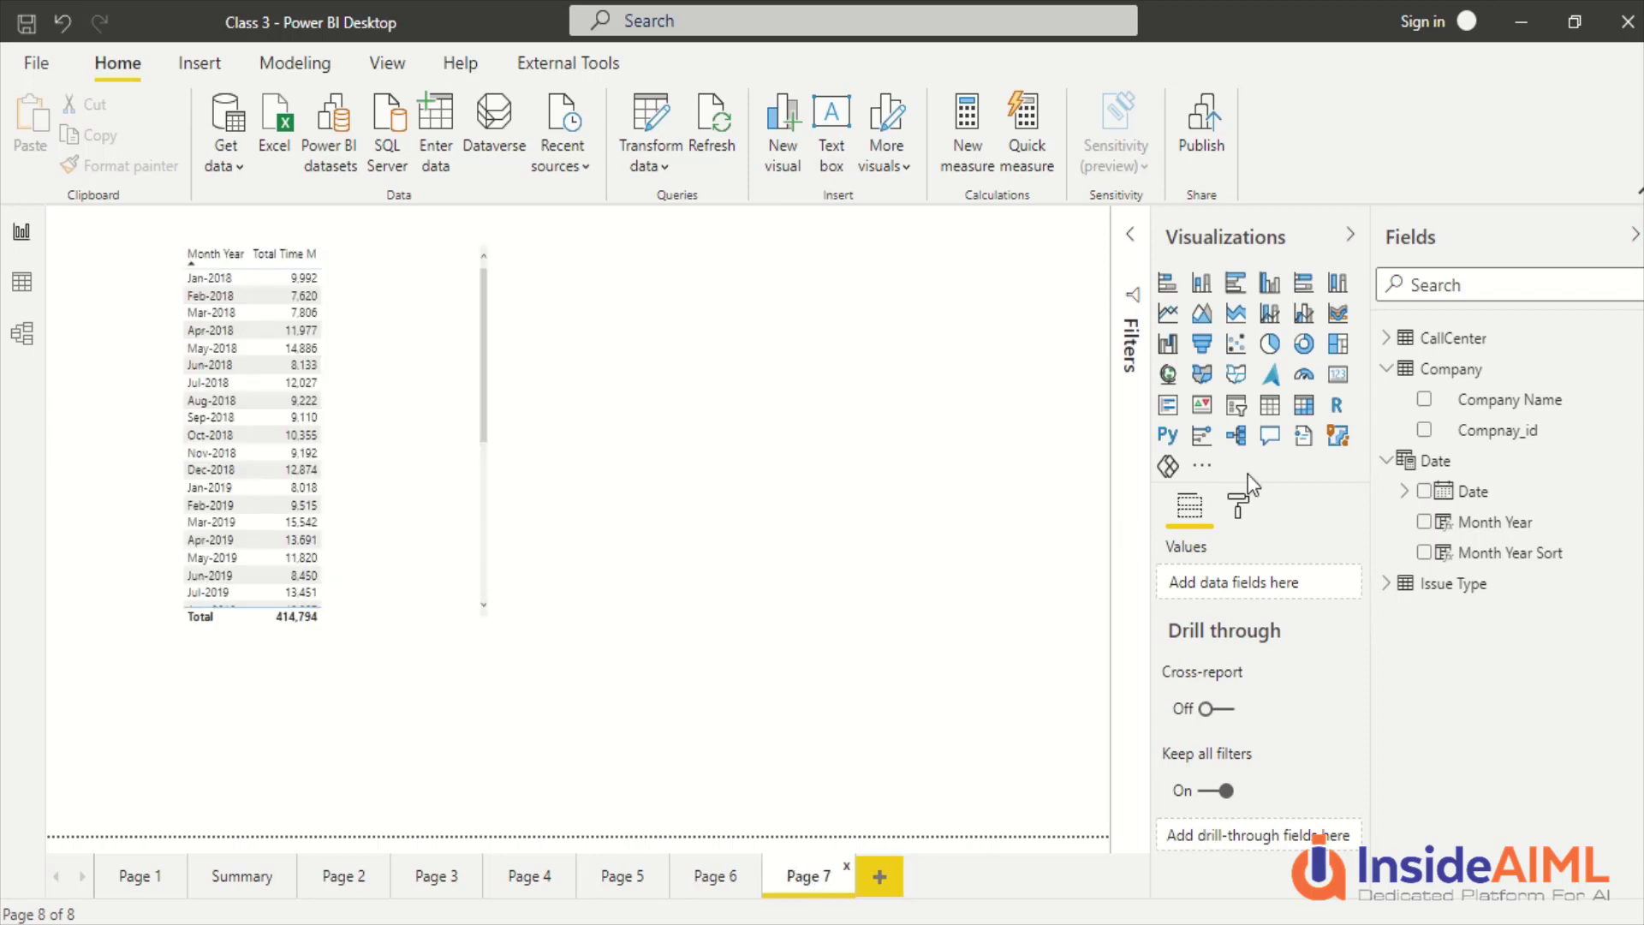
Create a second table visual on Page 7 from the CallCenter Date field, beside the Month Year table
click(1388, 339)
scroll(1520, 466, down, 3)
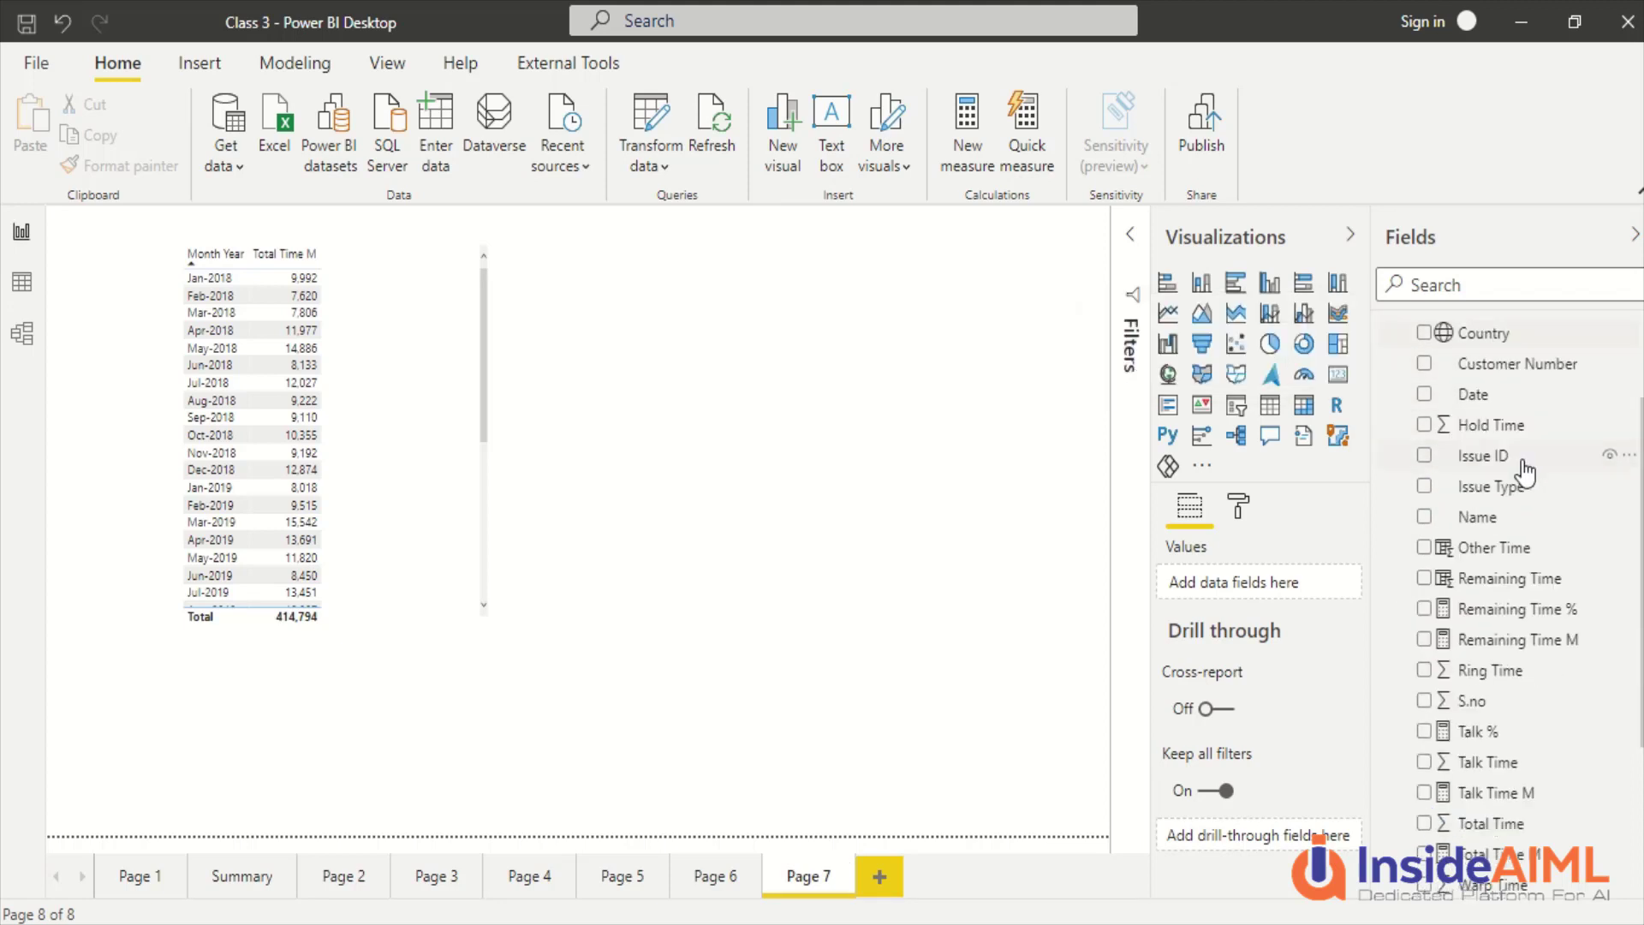
scroll(1498, 565, up, 3)
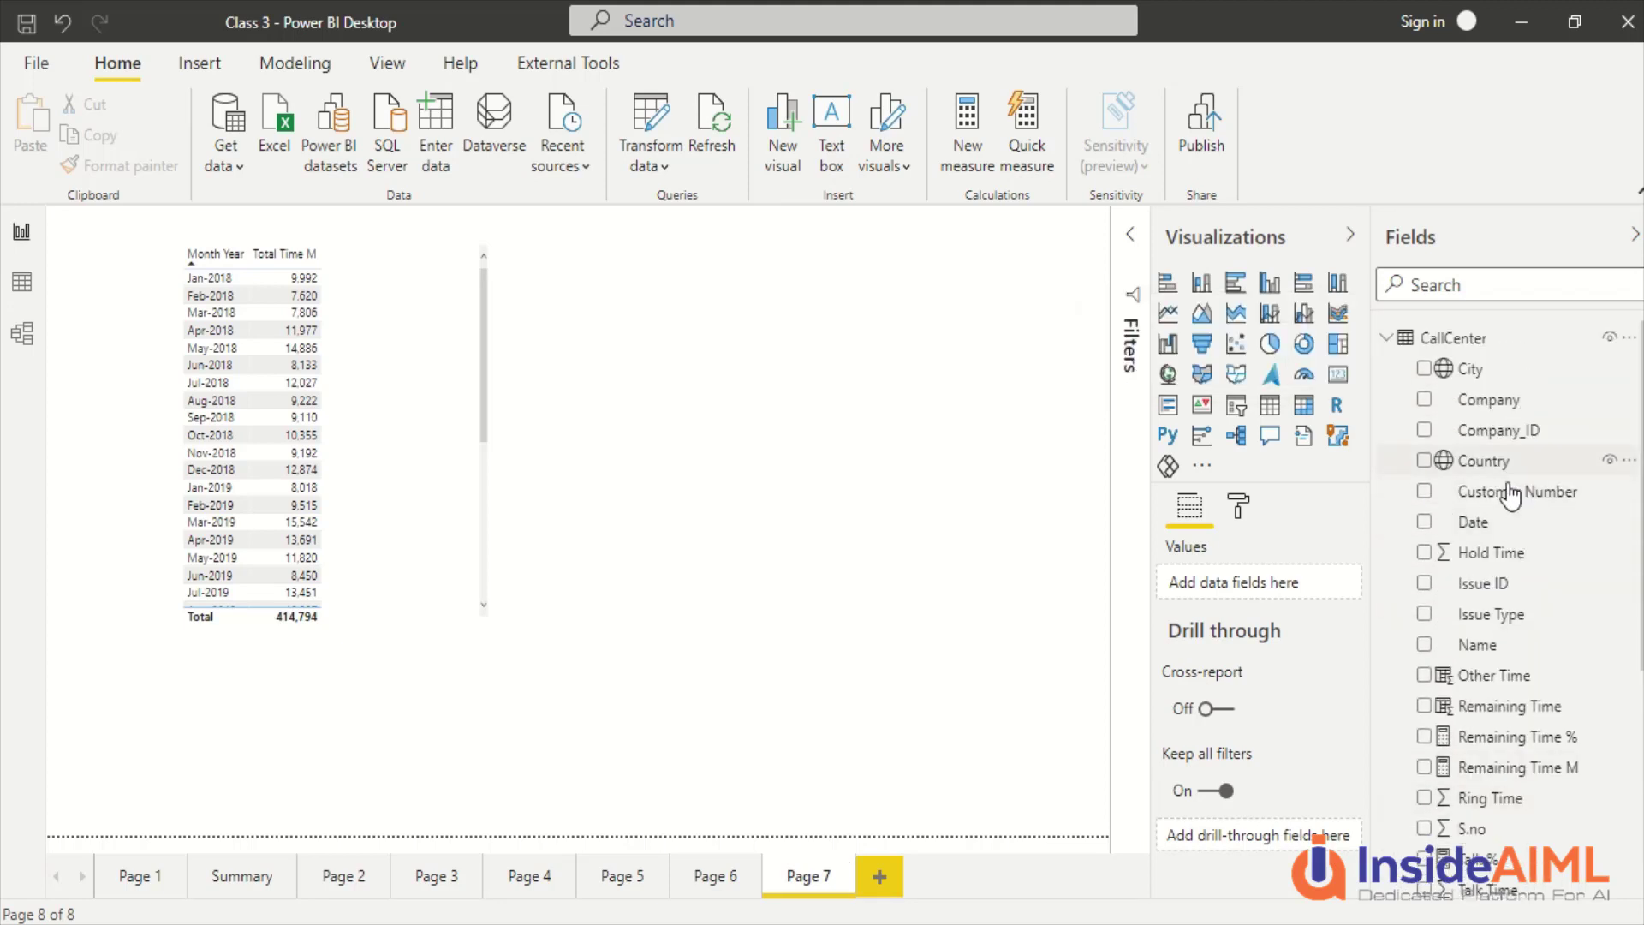
drag(1481, 522, 824, 433)
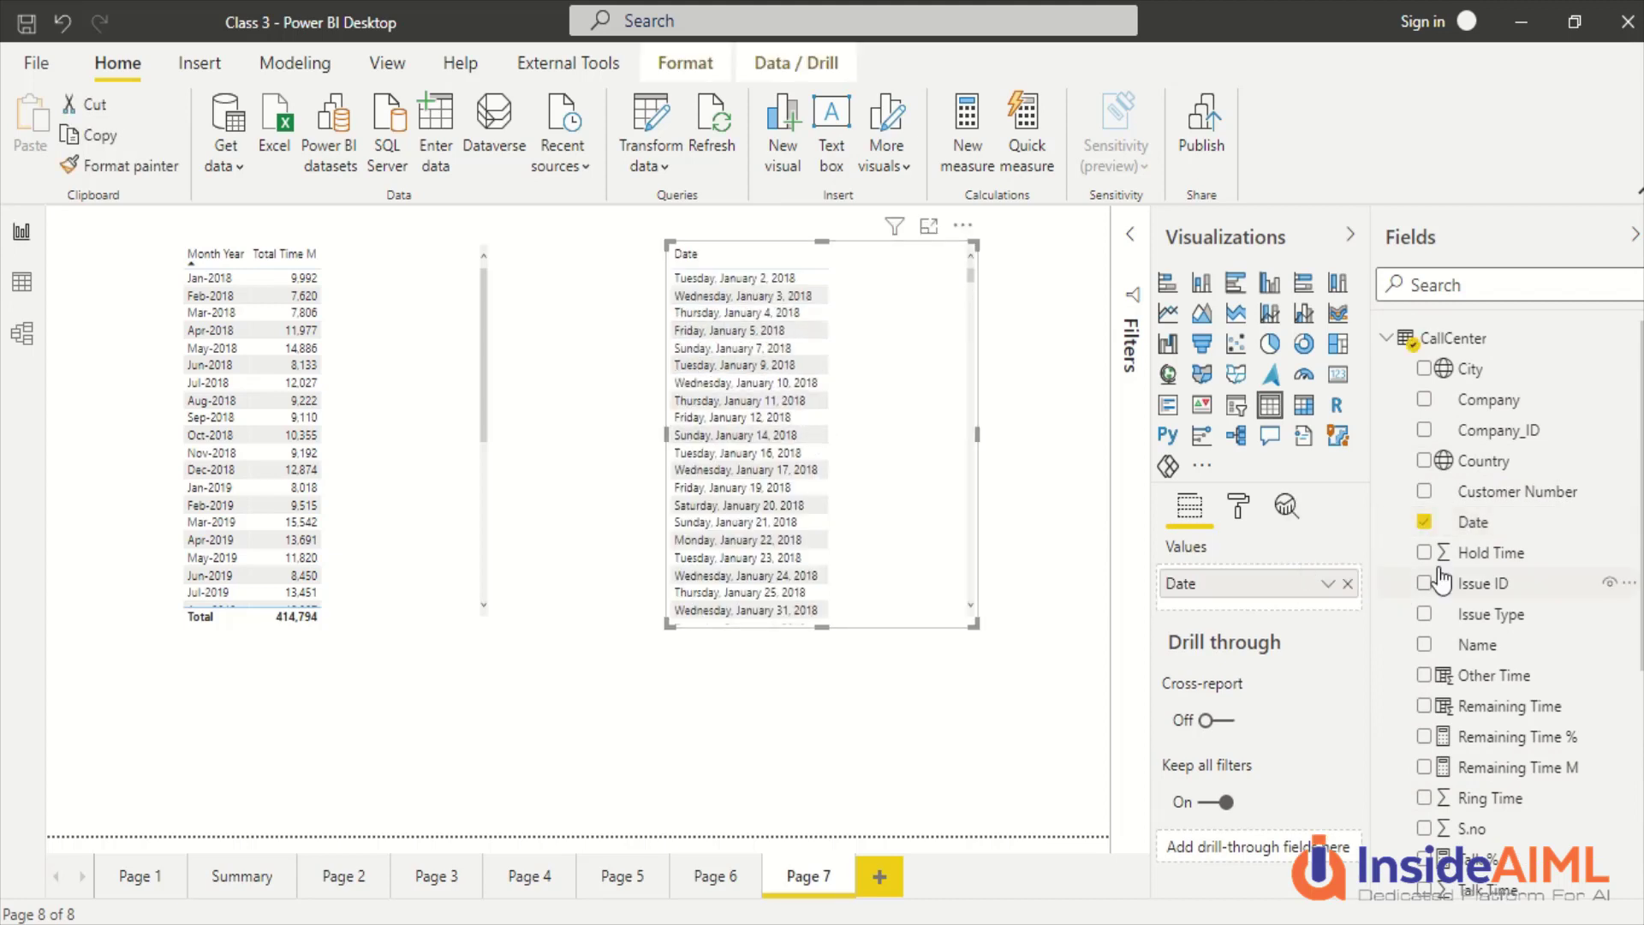
click(1628, 523)
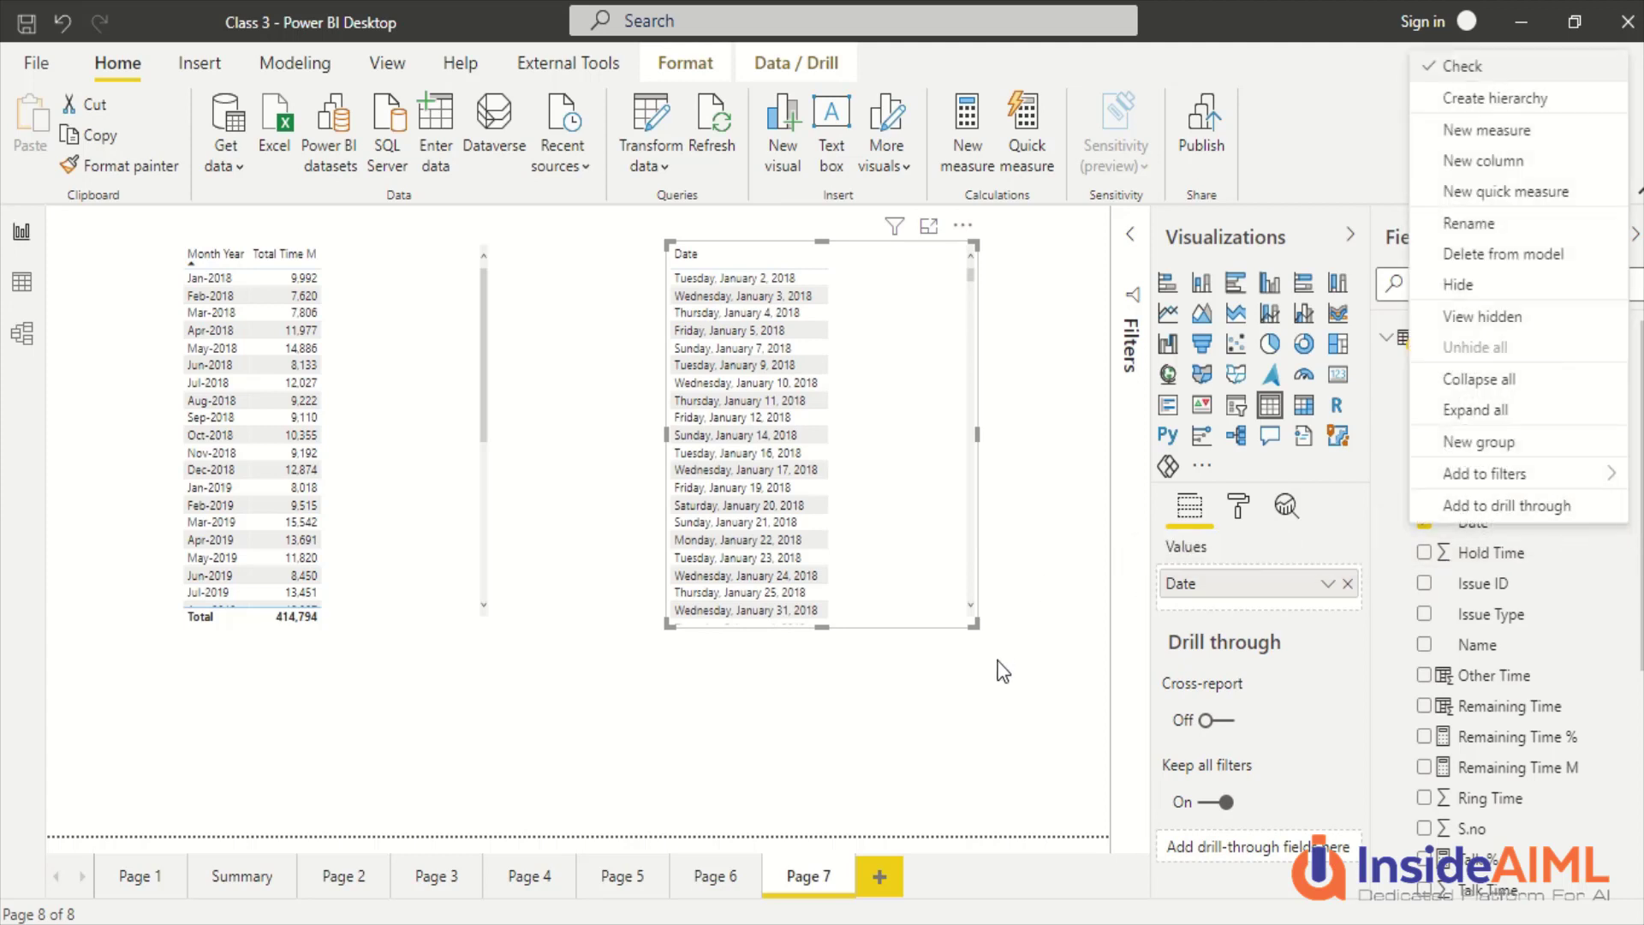
click(930, 724)
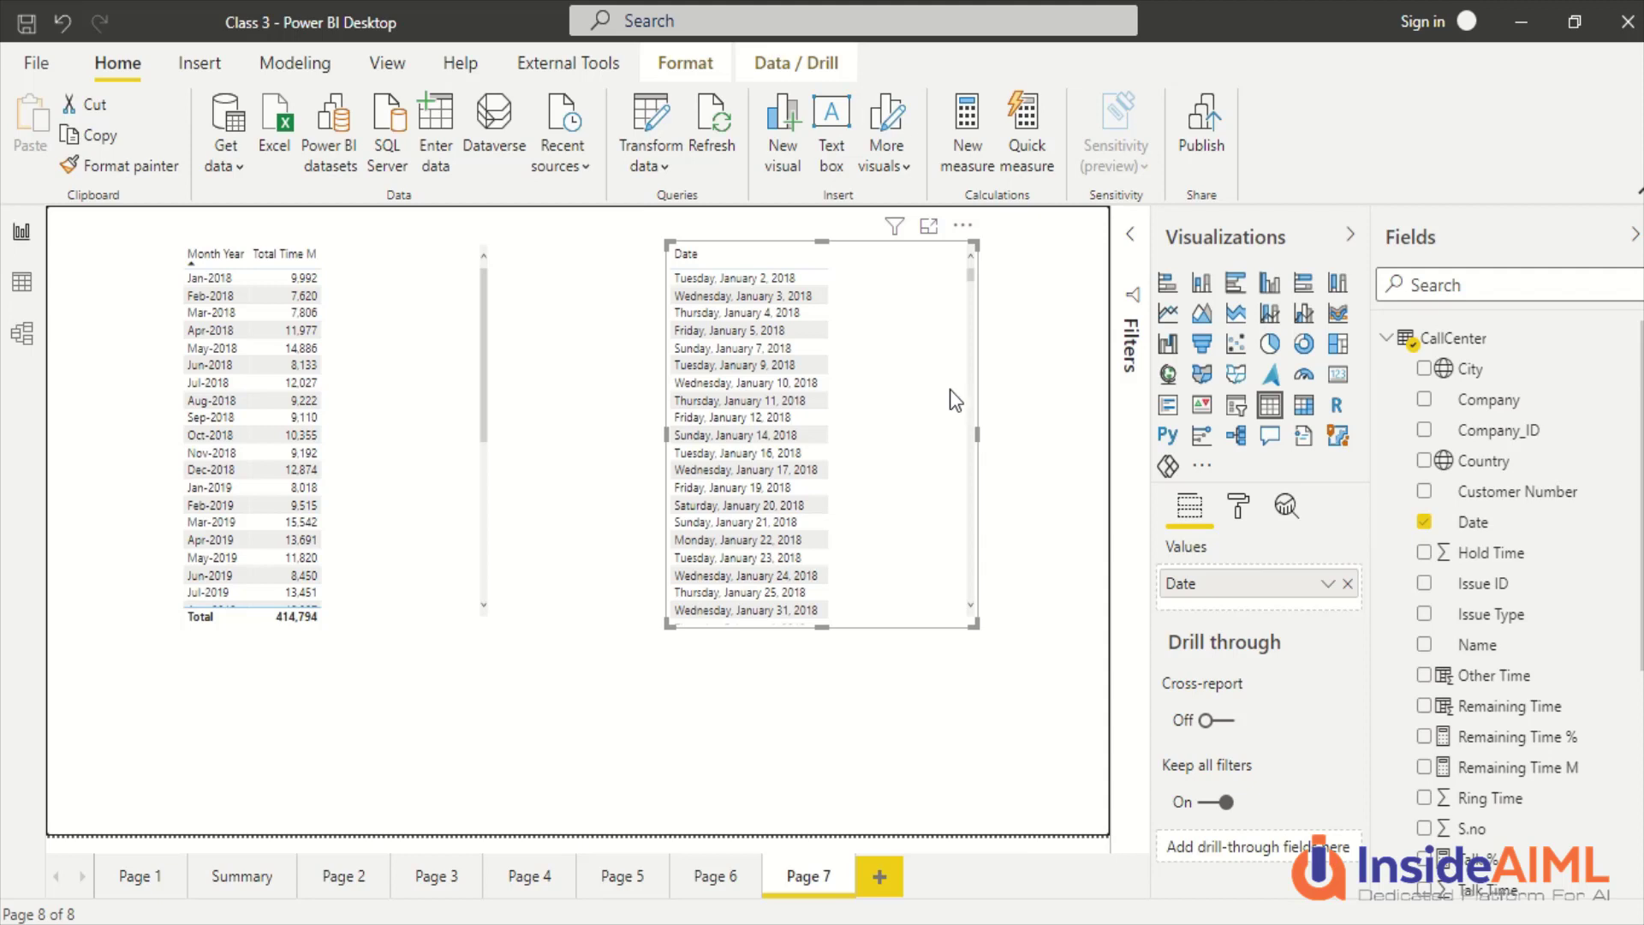
Add the Date table's Date hierarchy to the second table visual and widen the visual to fit its columns
scroll(1494, 526, down, 5)
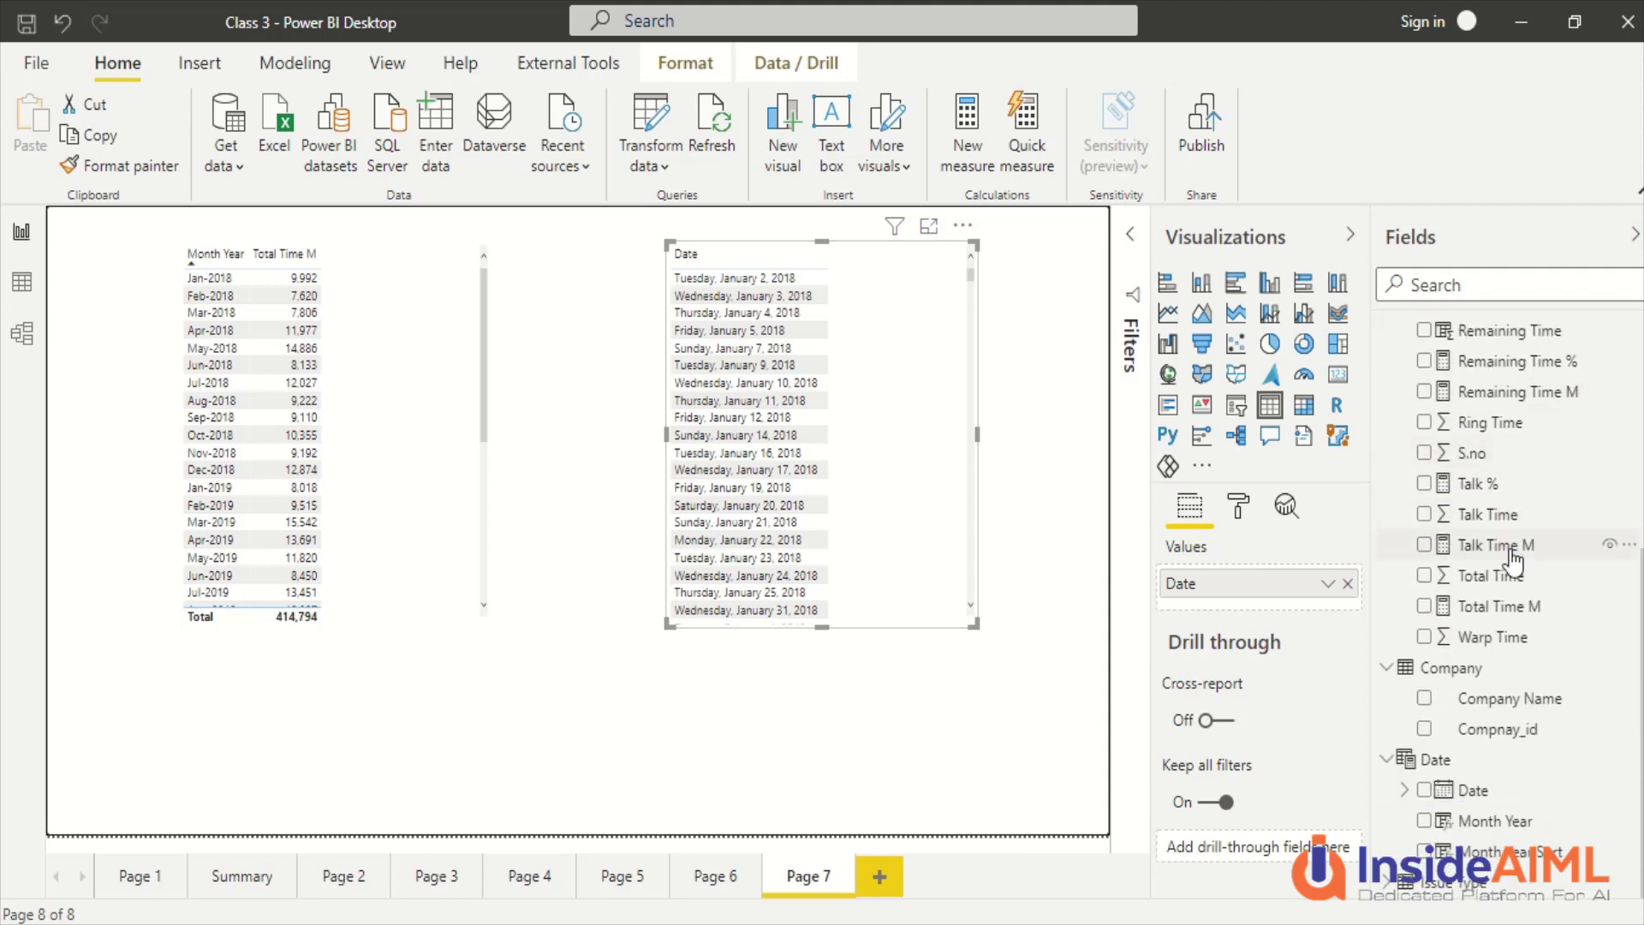
drag(1477, 789, 942, 404)
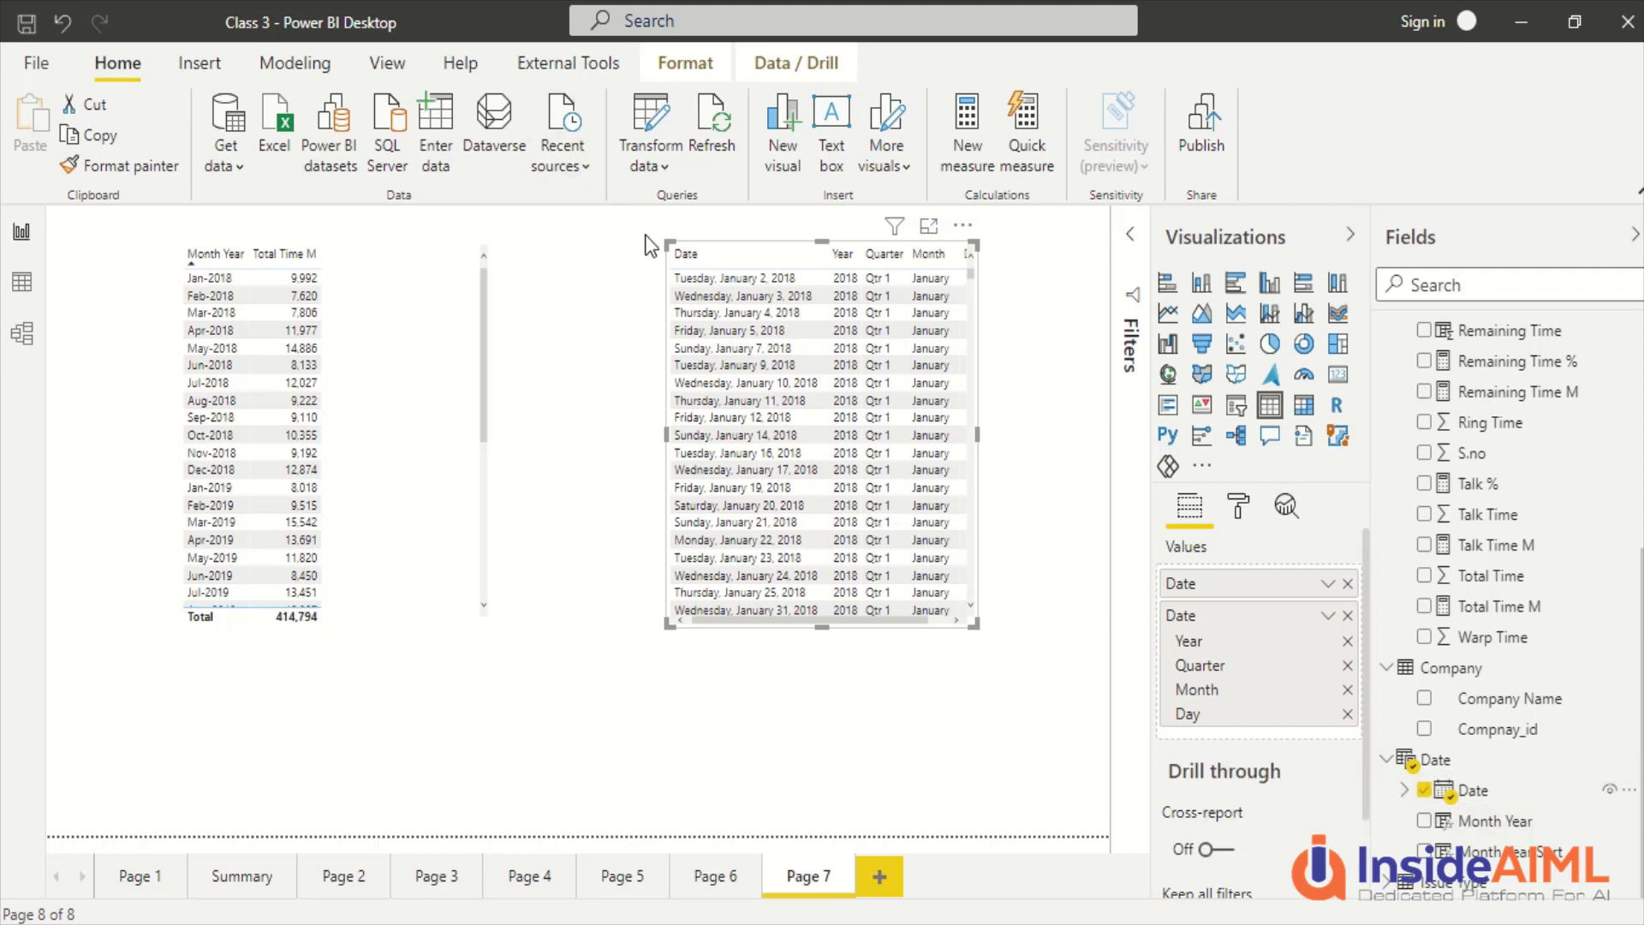
drag(668, 244, 568, 245)
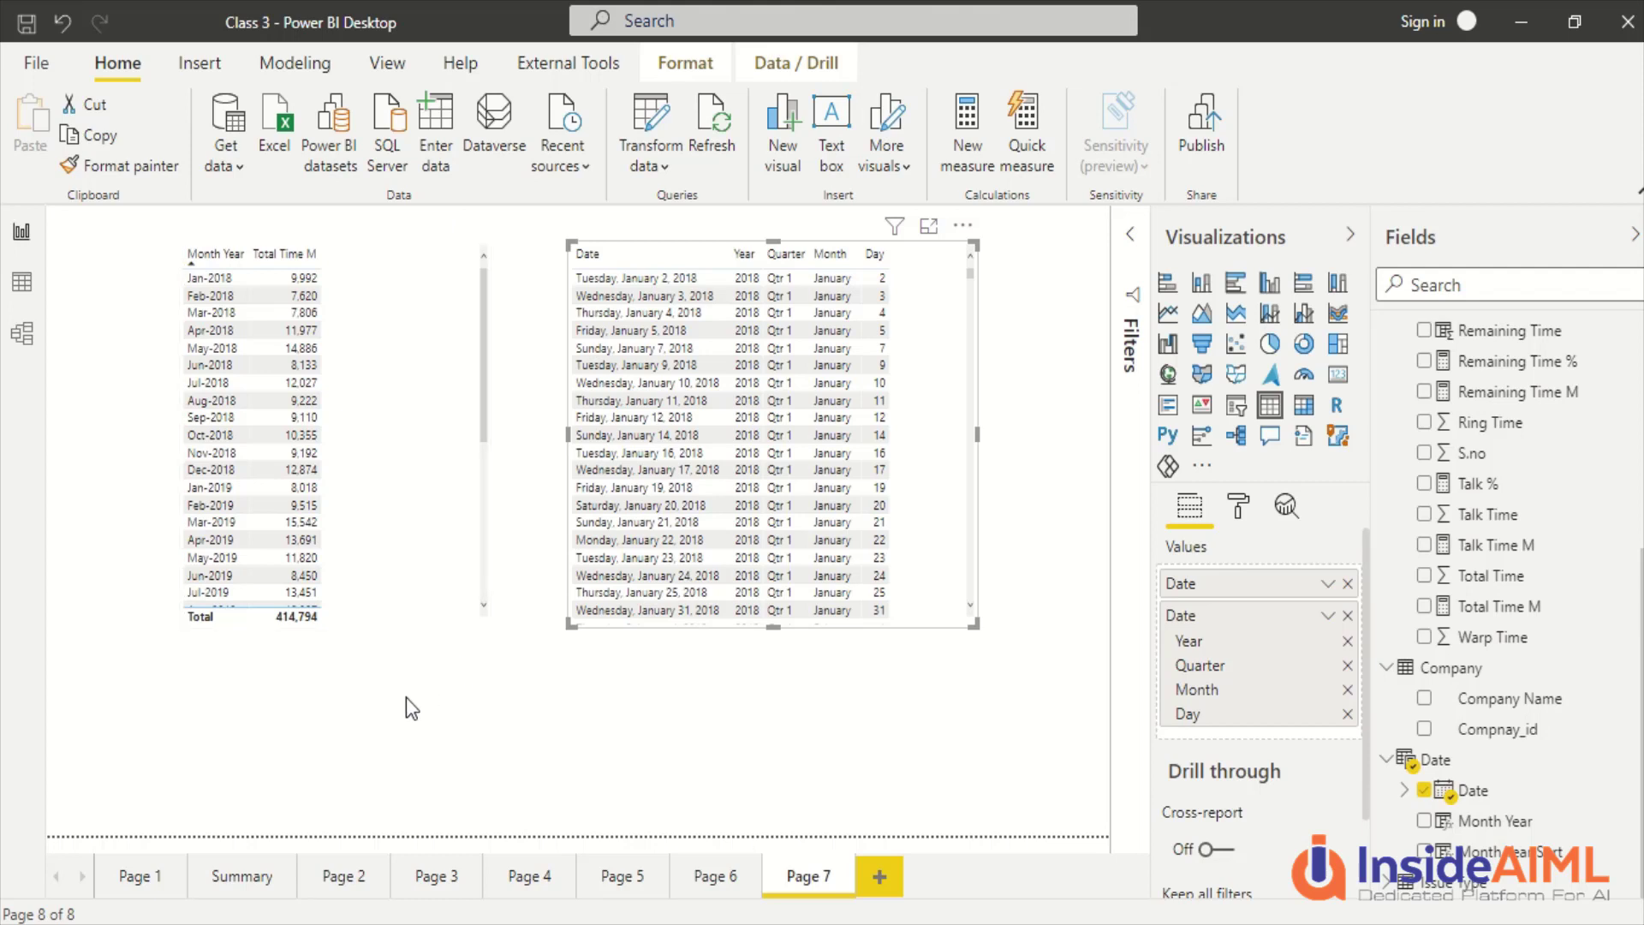
Add a new calculated column to the Date table, starting from a copy of the Month Year formula
click(22, 282)
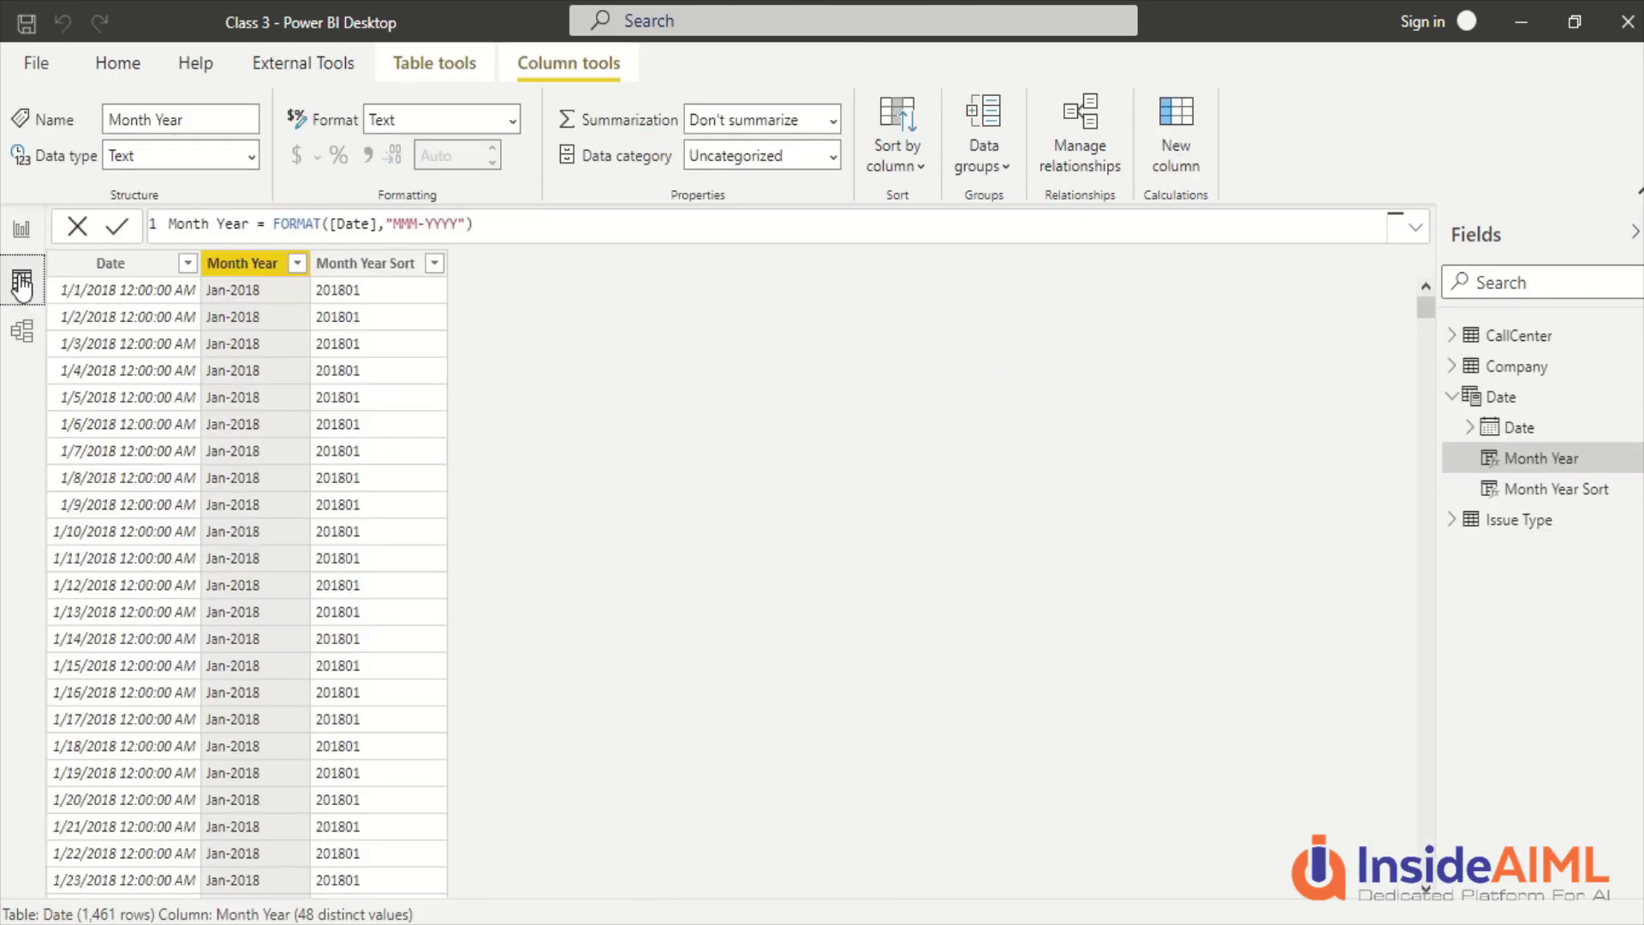
click(342, 265)
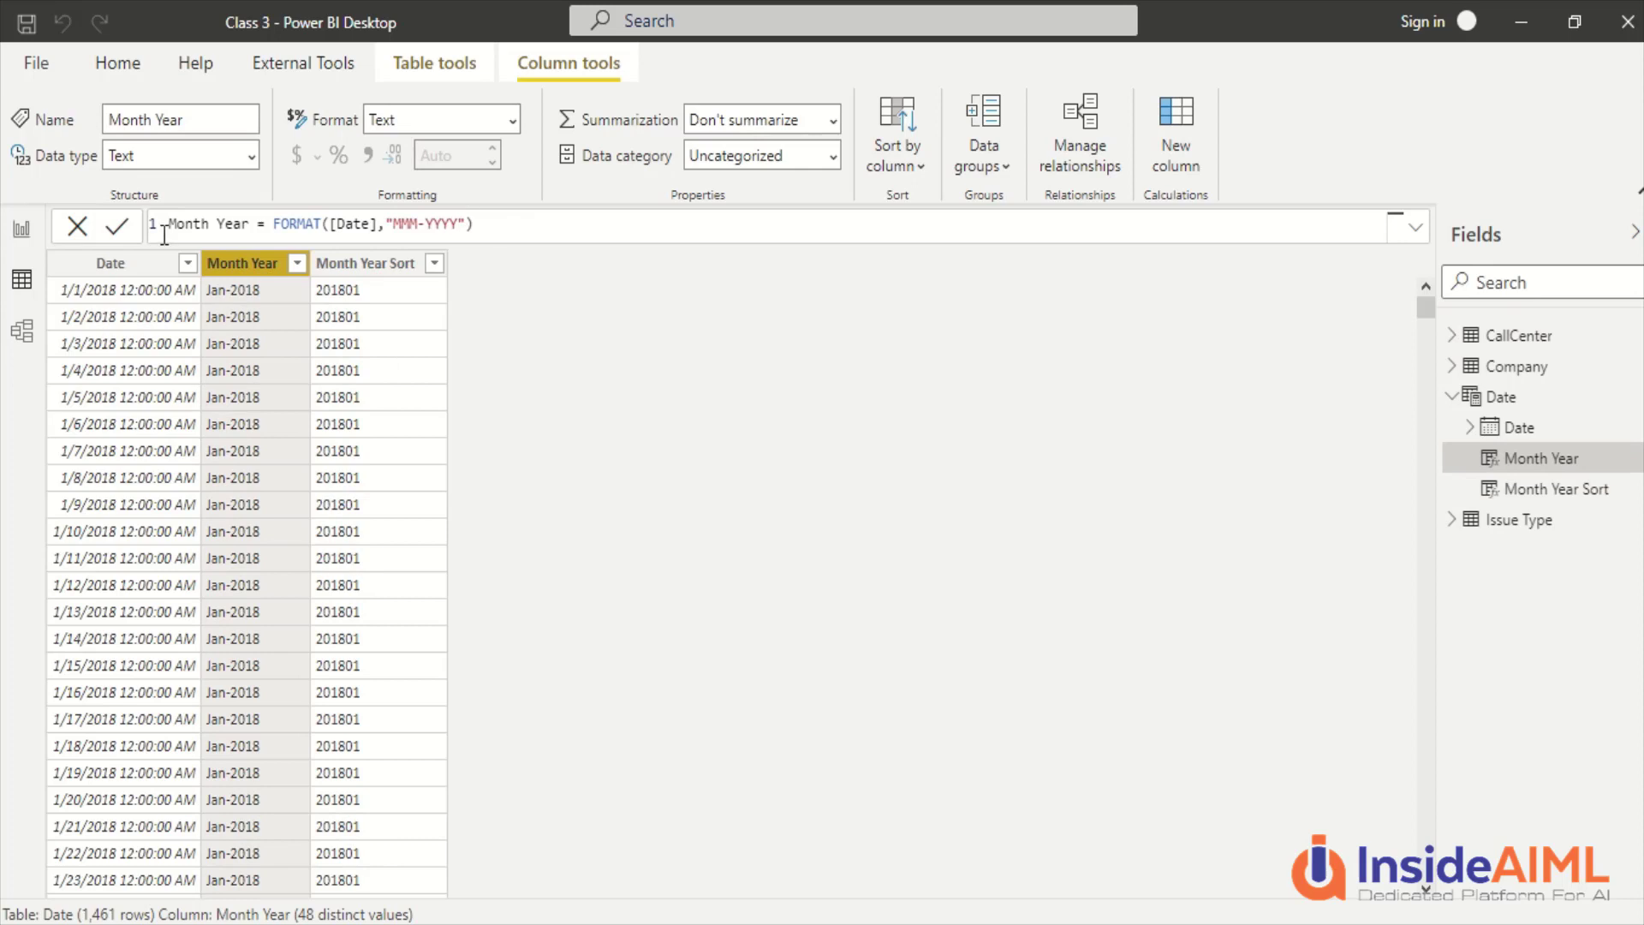
click(147, 224)
key(ctrl+c)
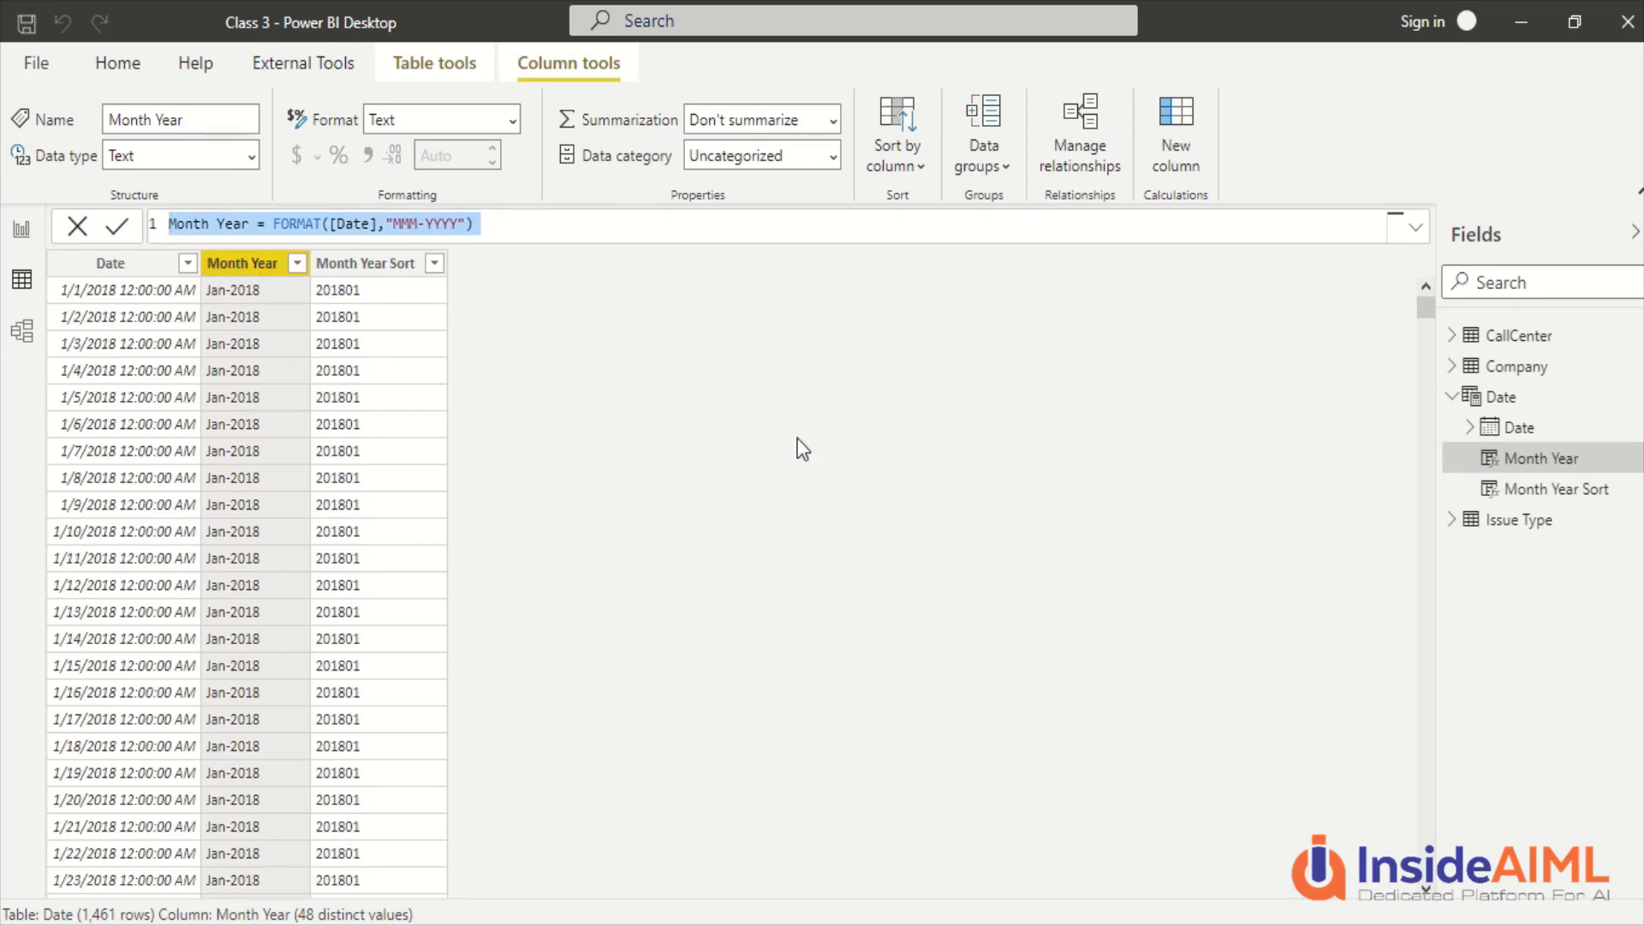
click(1181, 167)
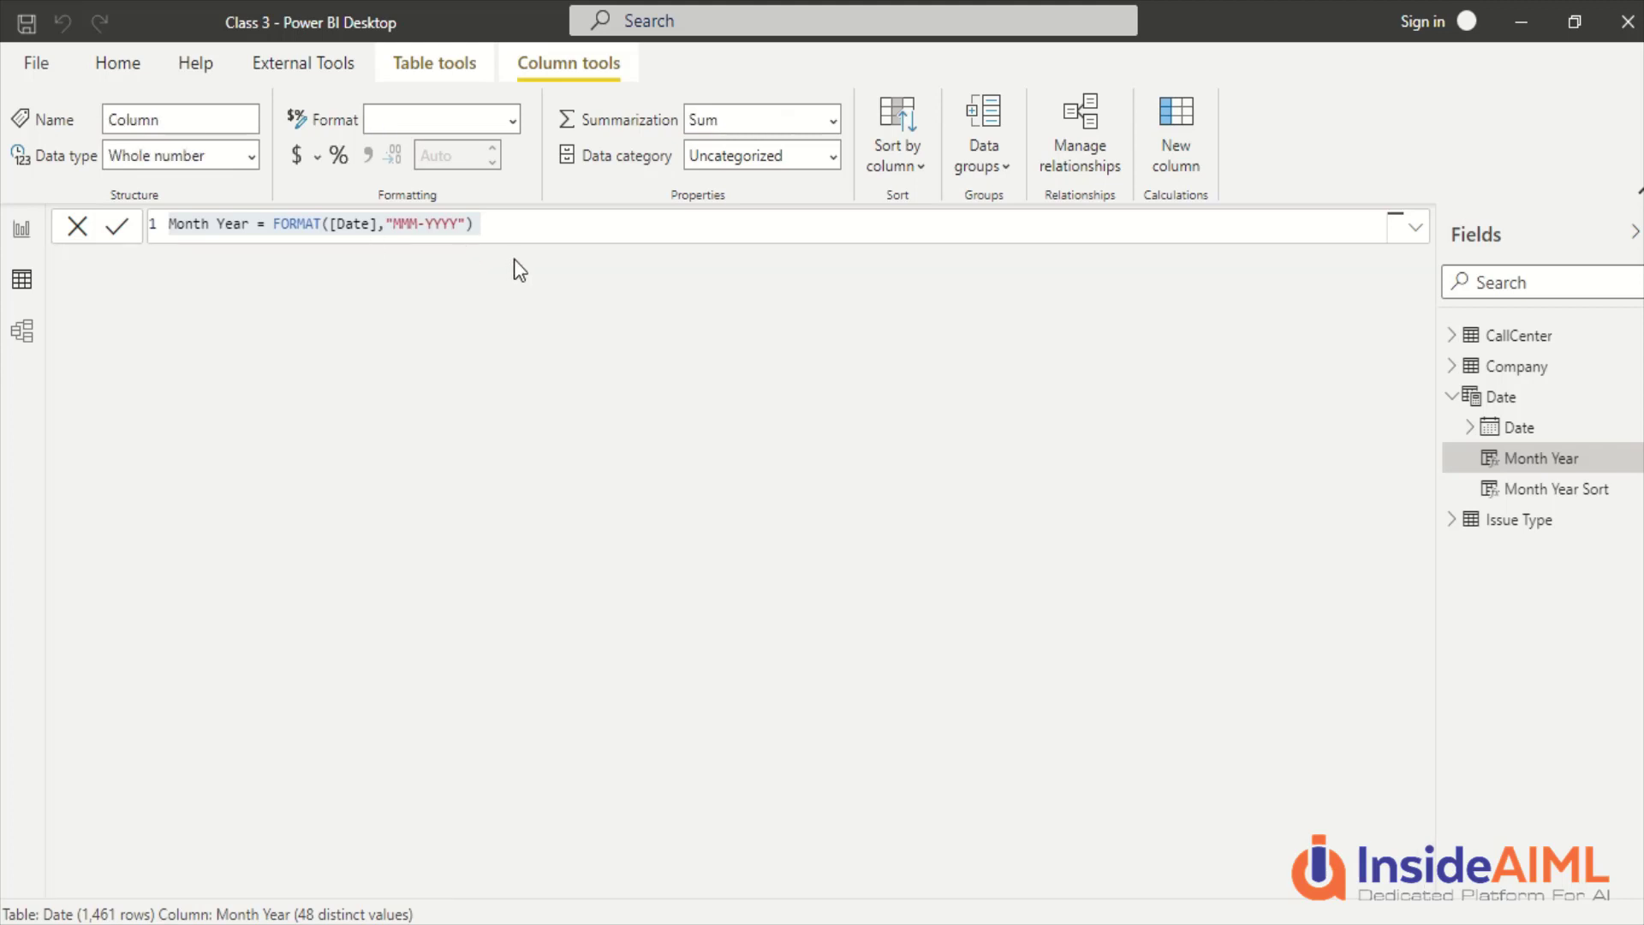
key(ctrl+v)
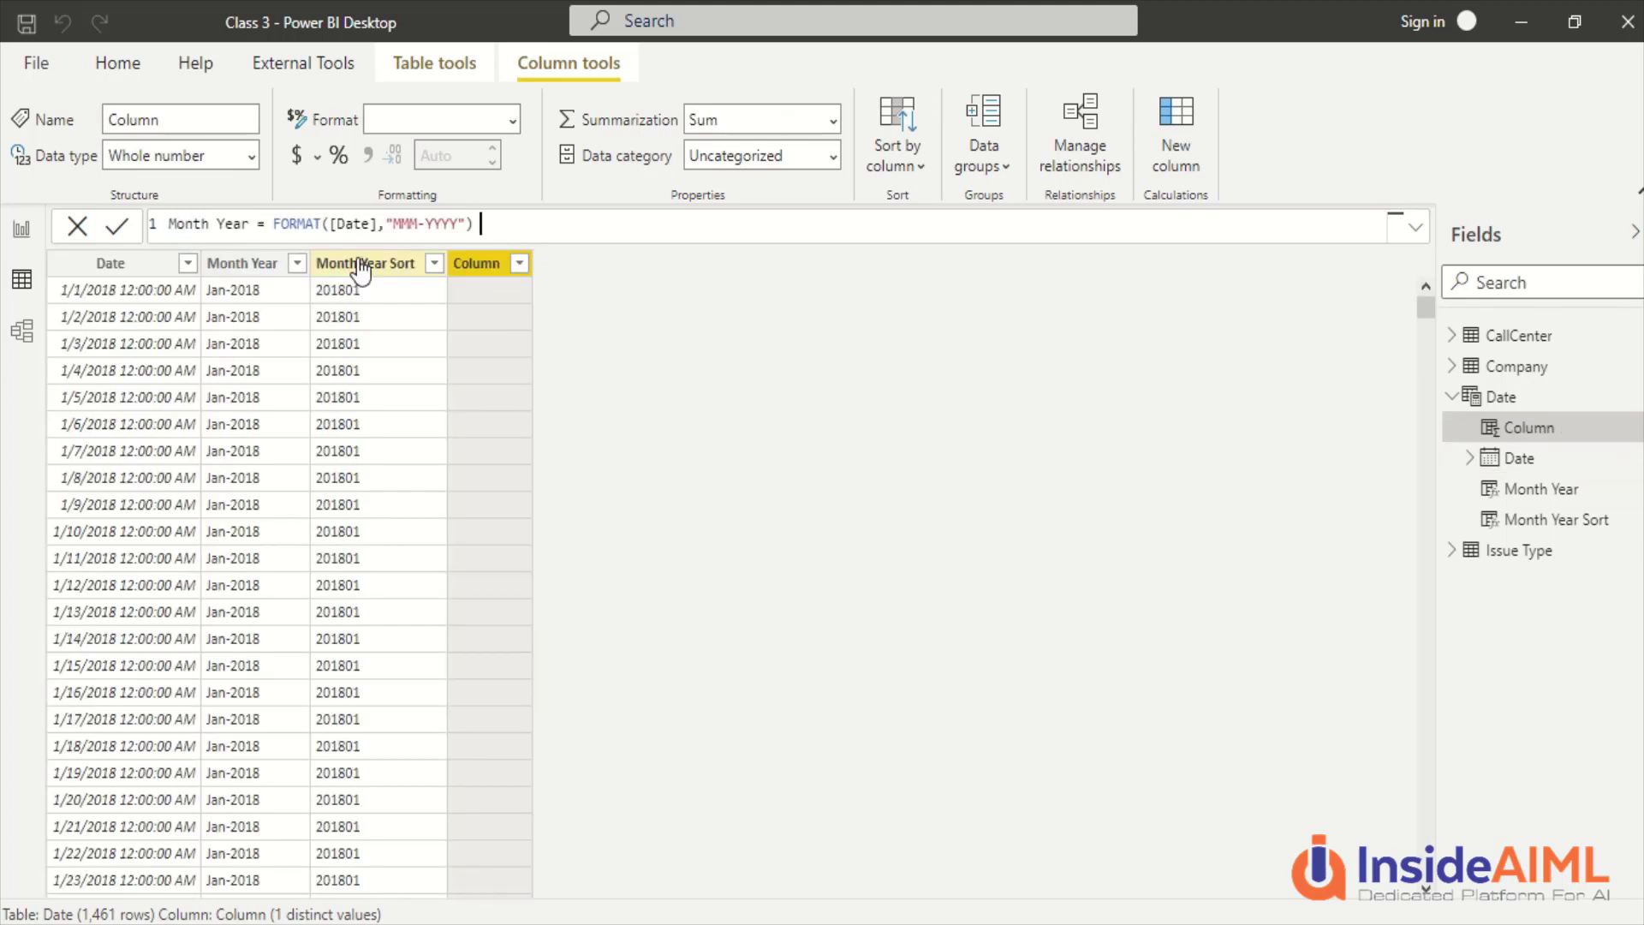
Edit the copied formula to define the column as Month = FORMAT([Date],"MMM")
double_click(238, 224)
key(BackSpace)
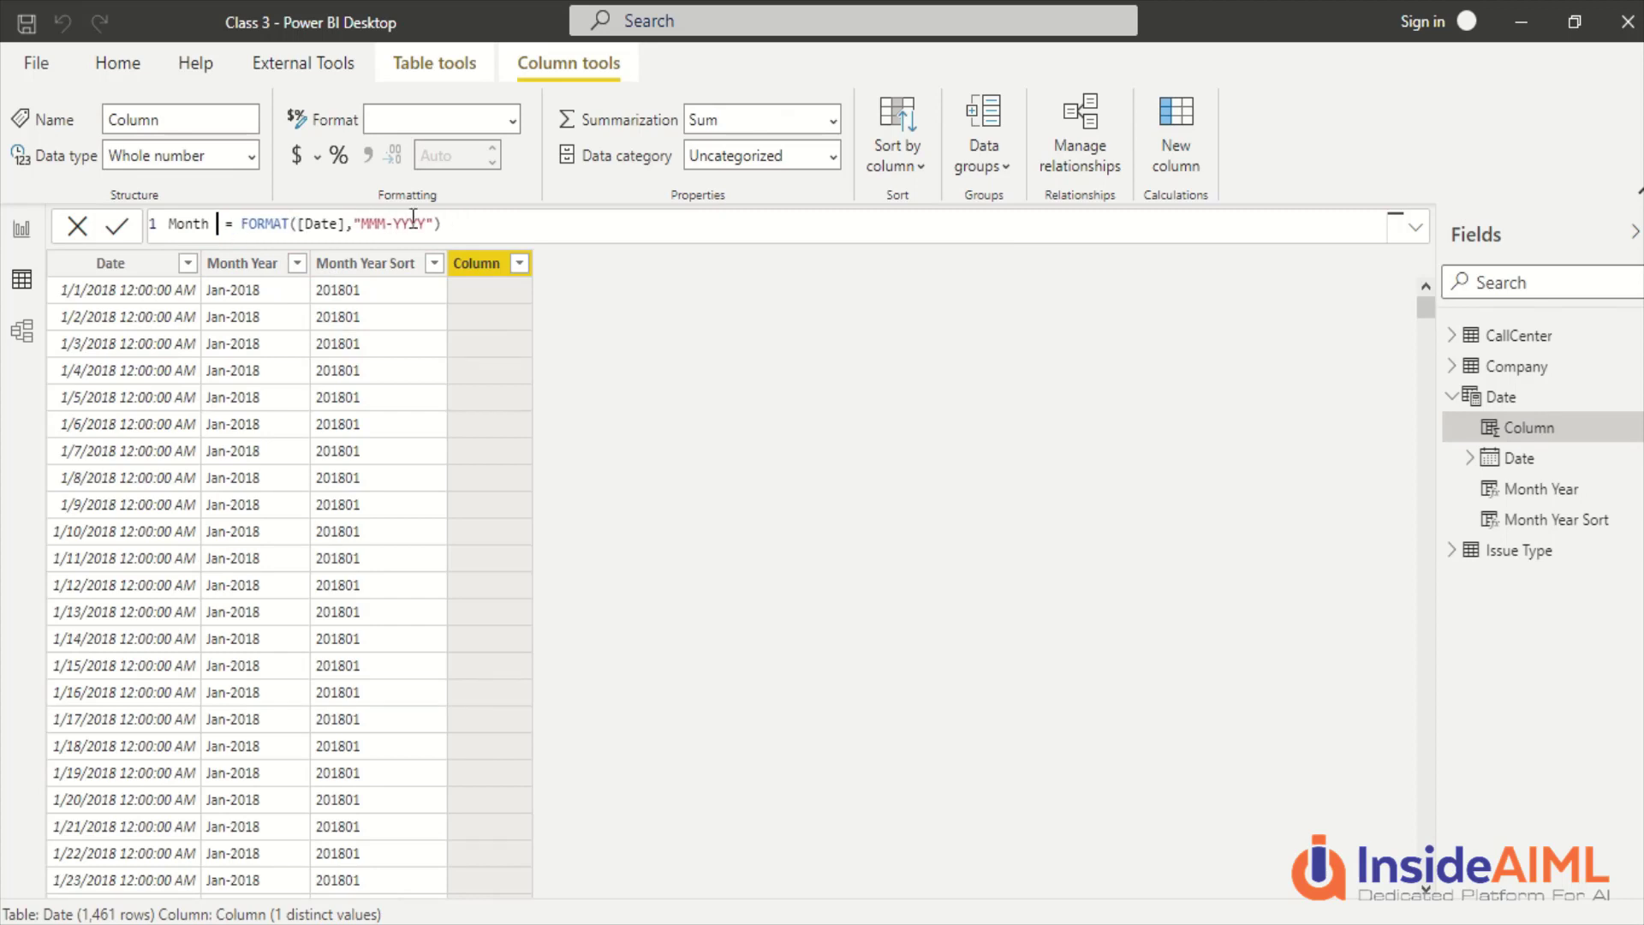
double_click(411, 222)
key(BackSpace)
key(BackSpace)
key(Return)
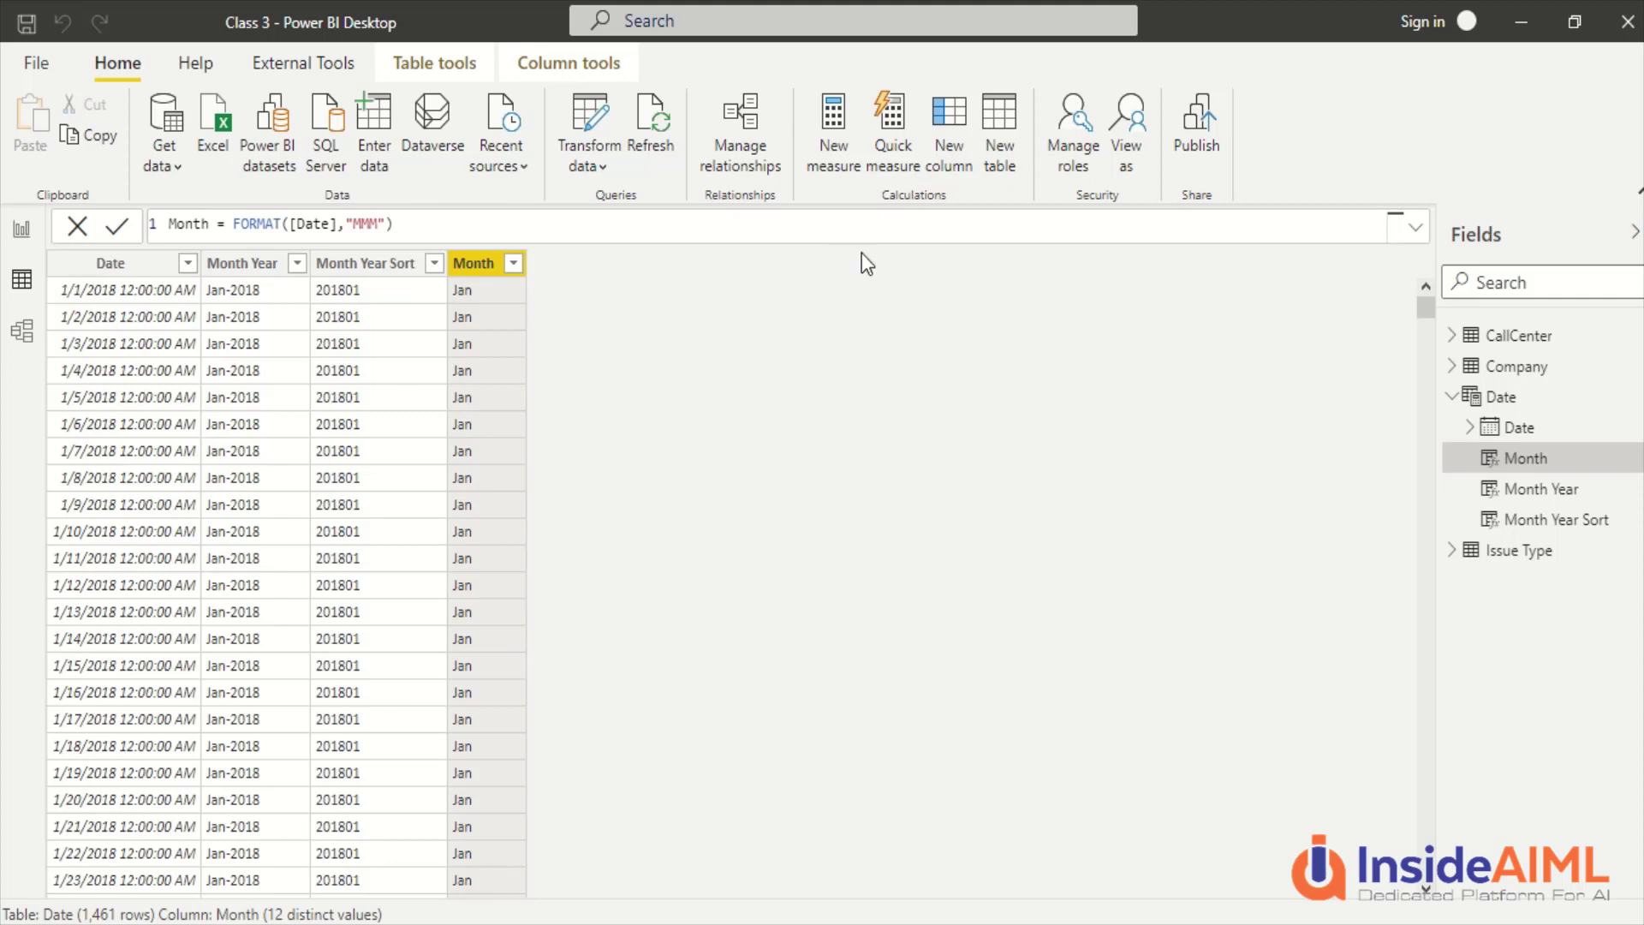
Add a calculated column to the Date table with the formula Year = year([Date])
click(943, 168)
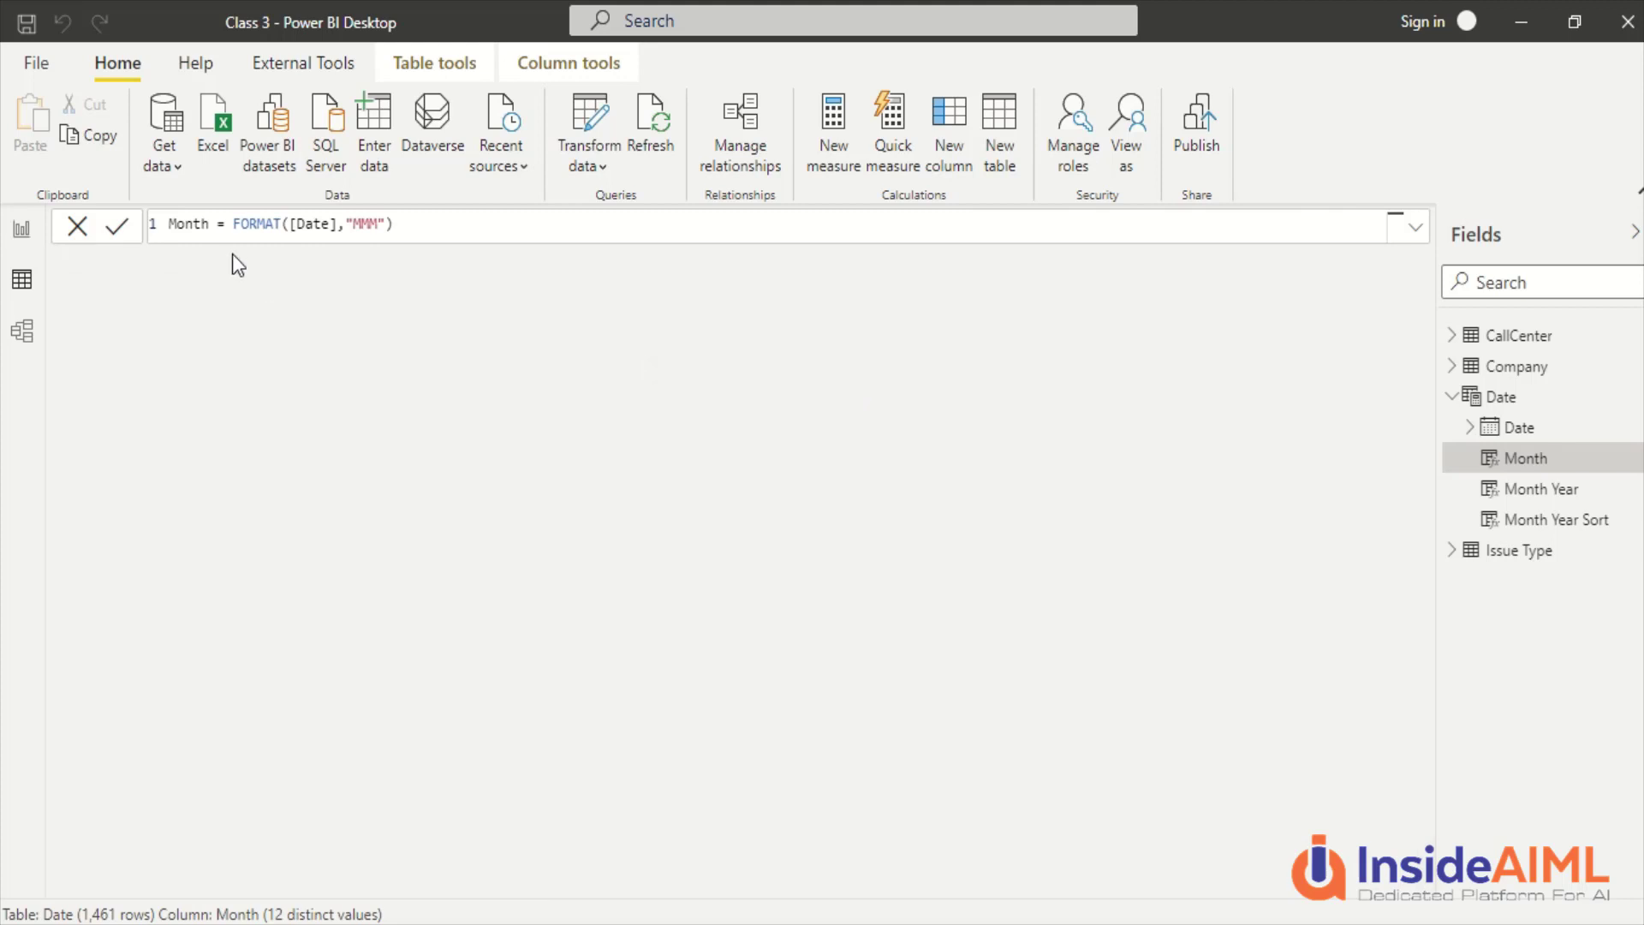
double_click(213, 224)
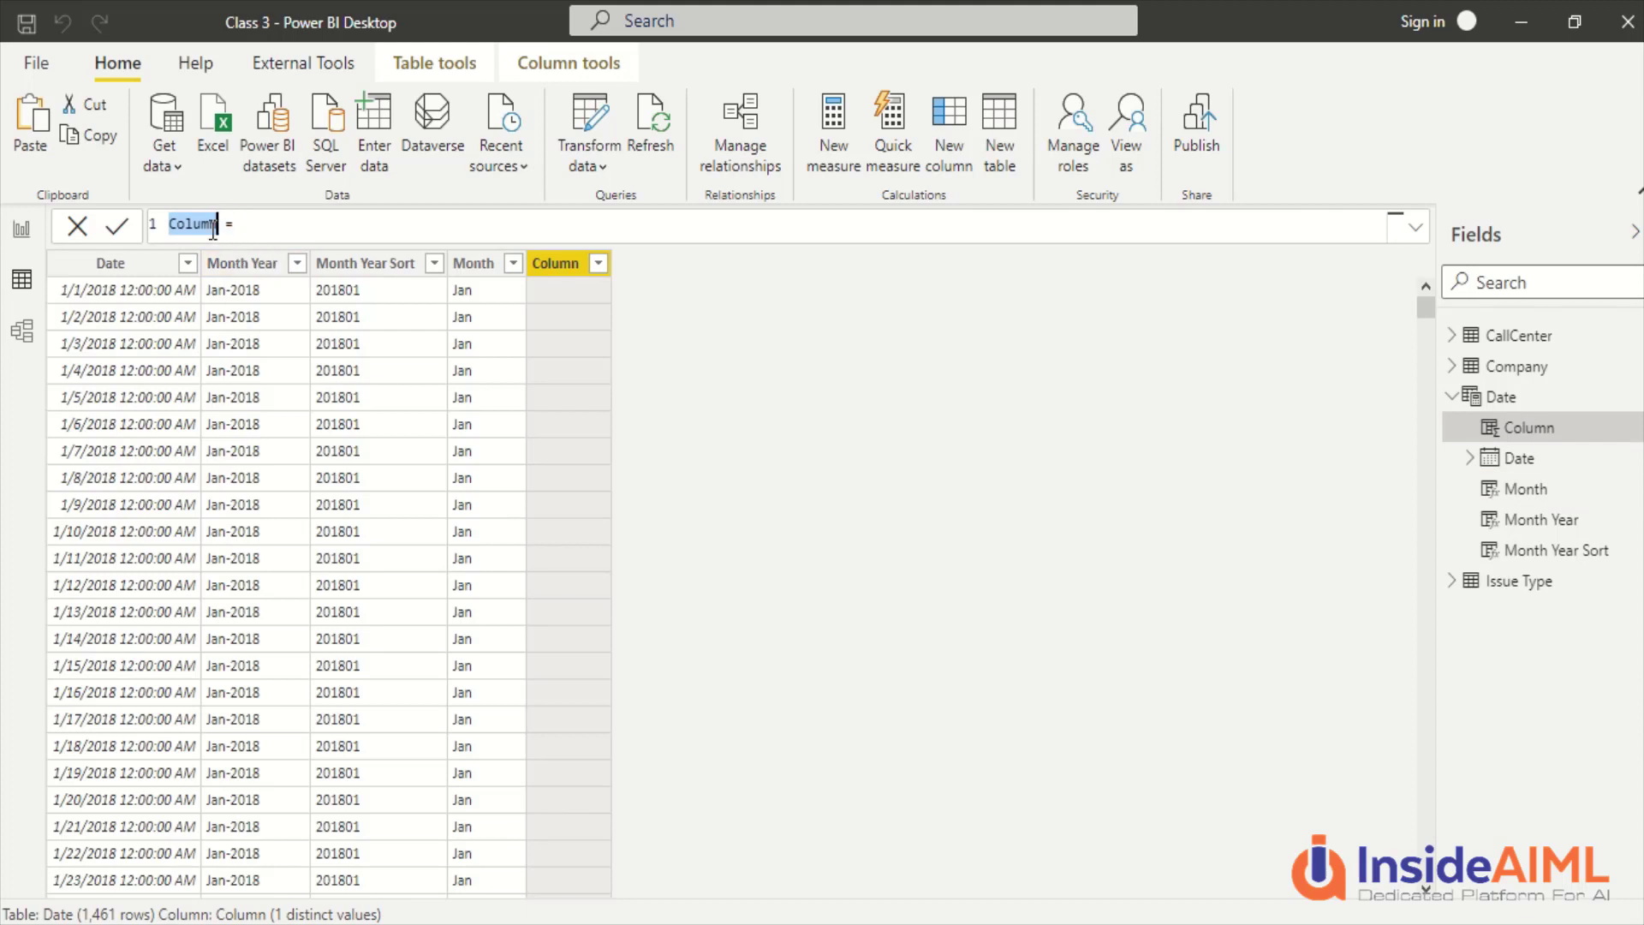
text(Year = year)
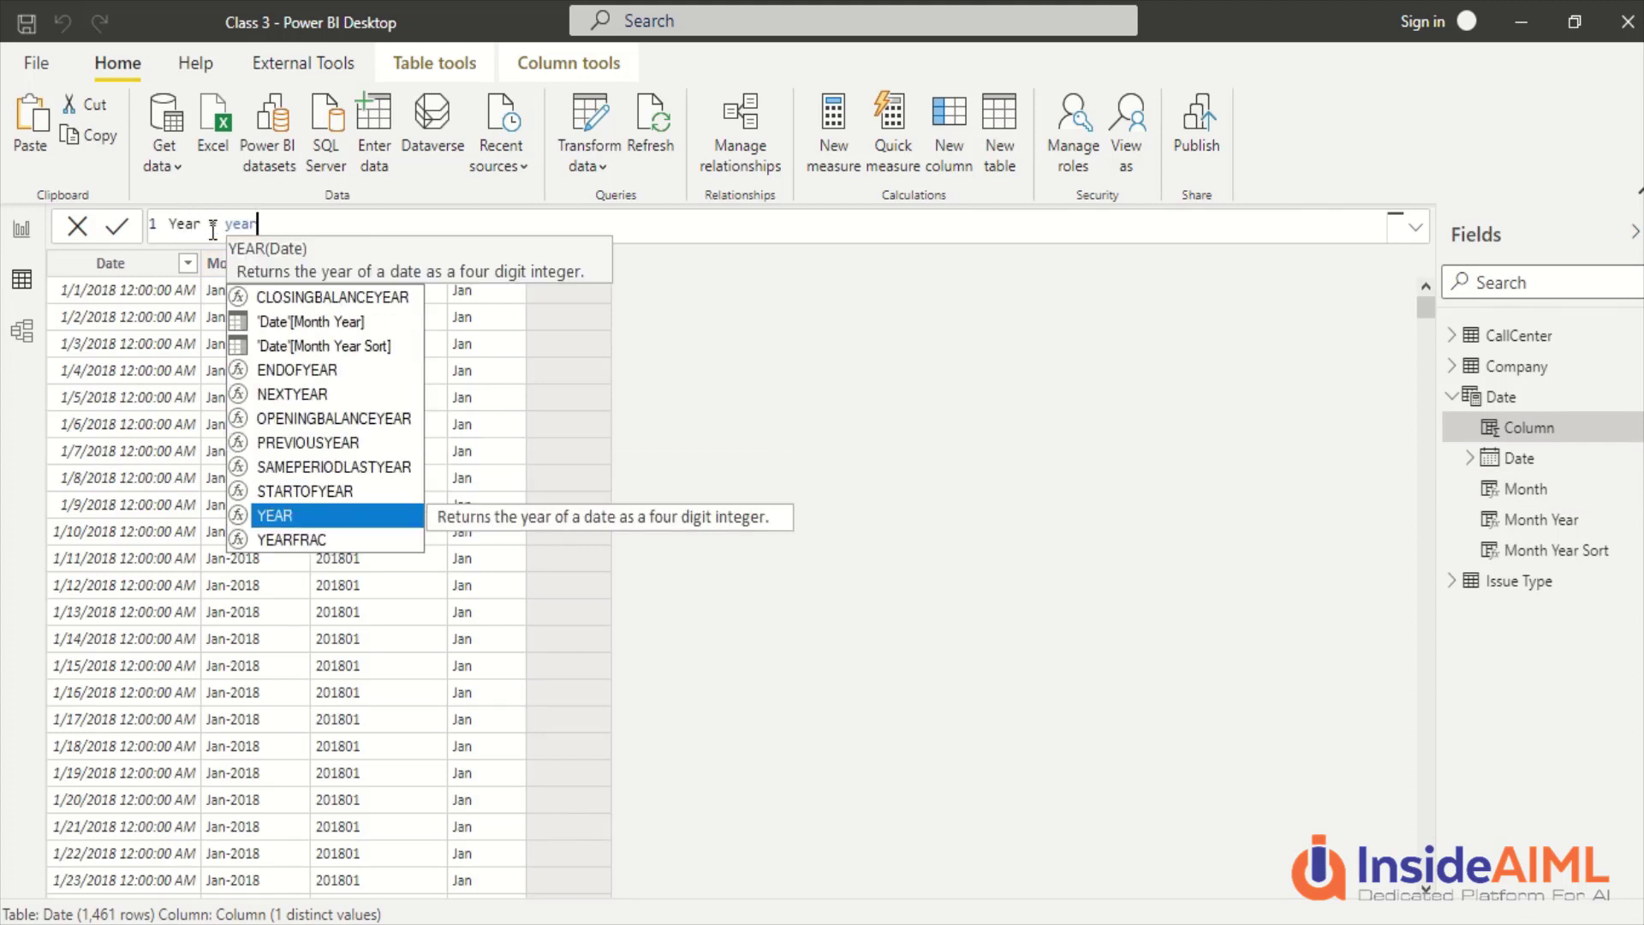
text(([)
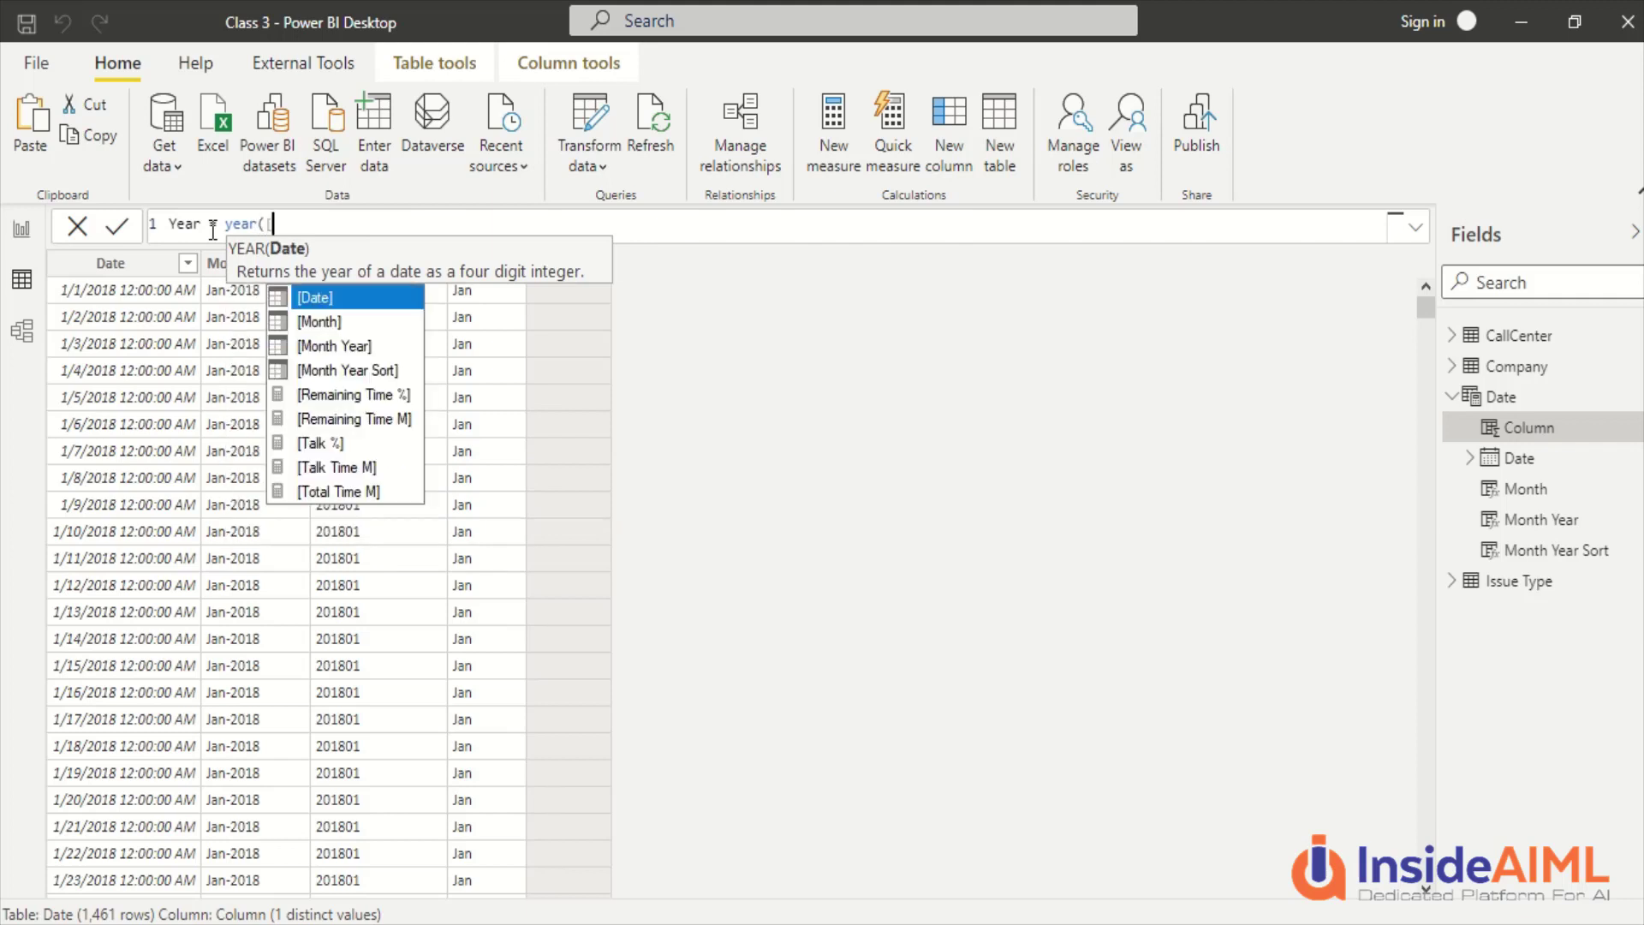
text(Date)
key(Tab)
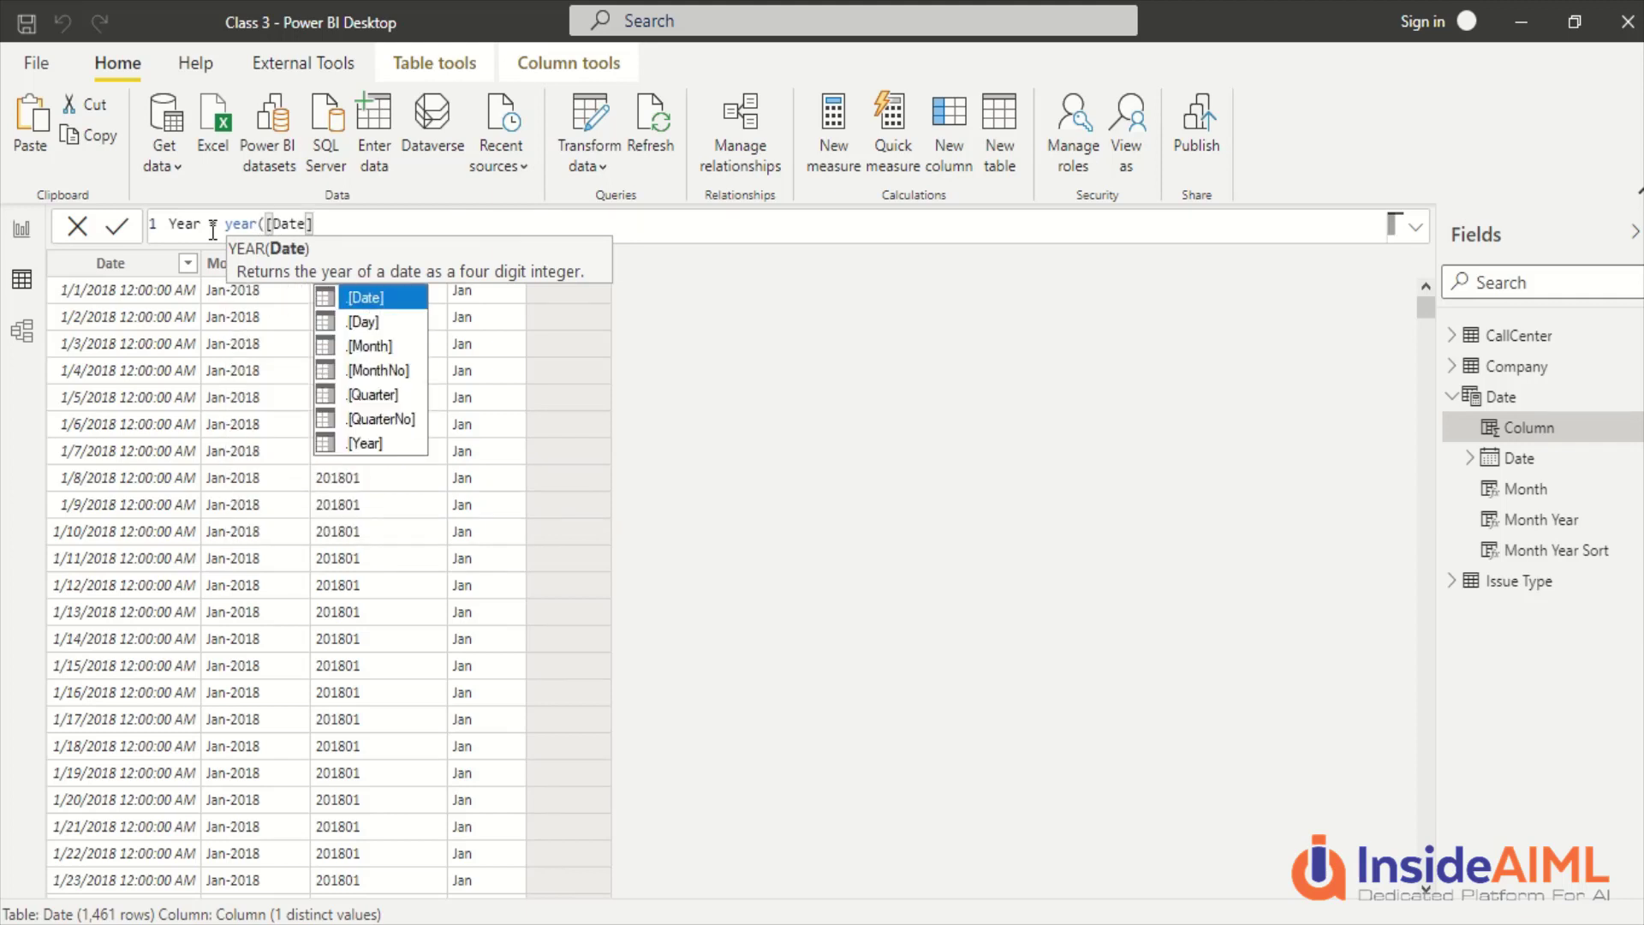
text())
key(Return)
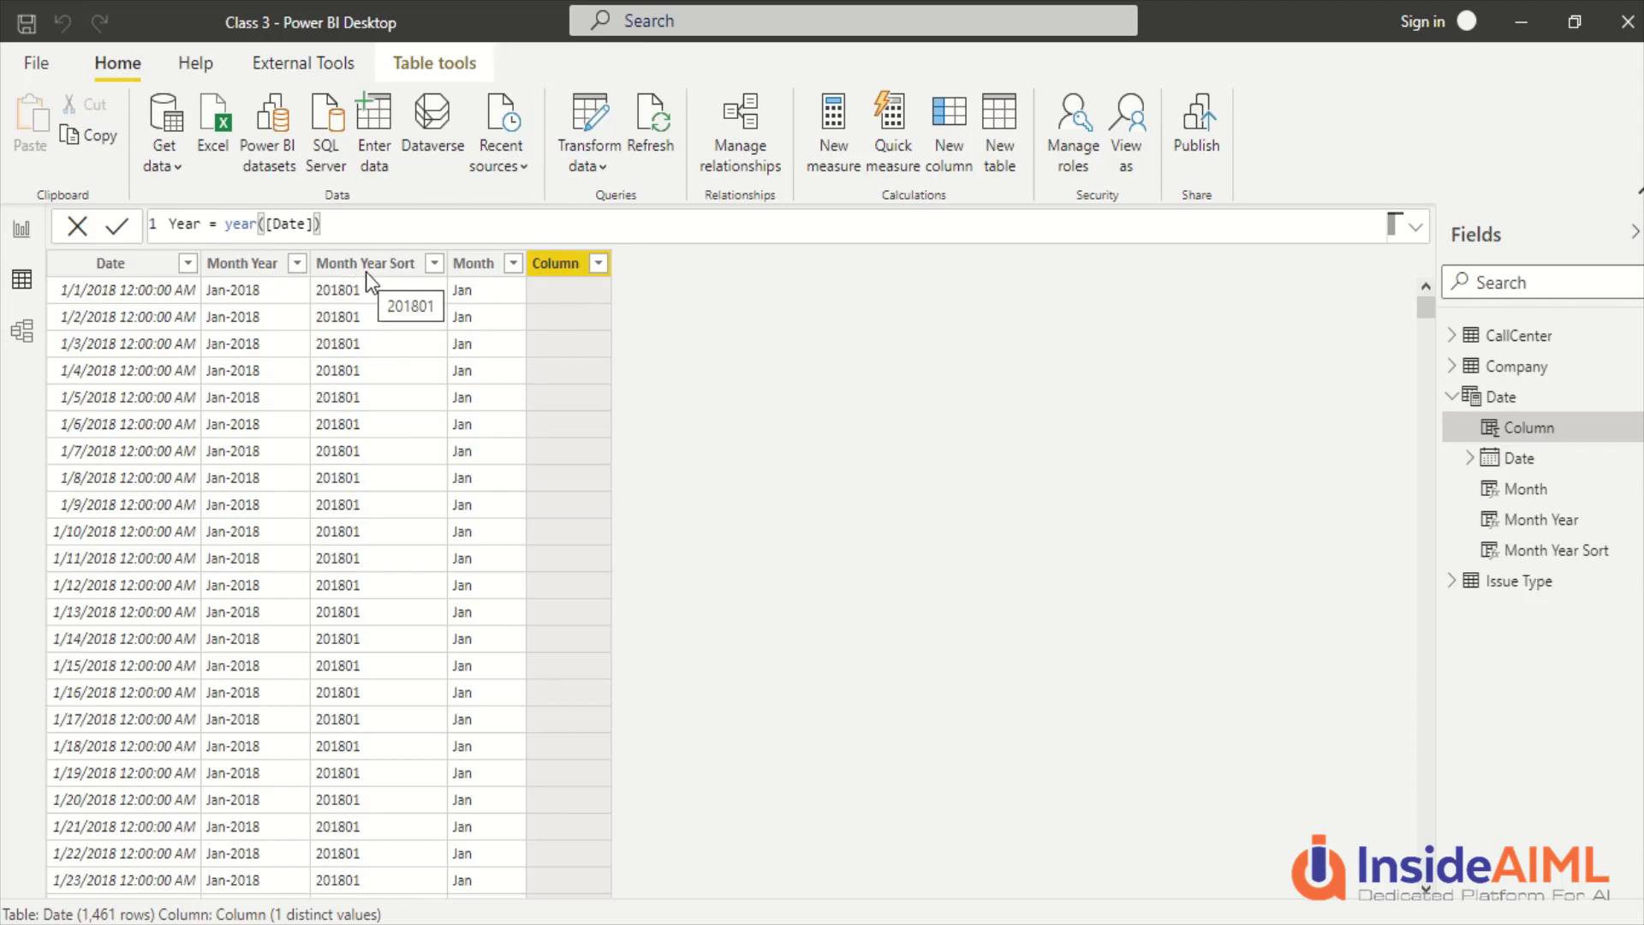
Qualify the date reference in the Year column's formula with its table name: Year = year('Date'[Date])
click(266, 220)
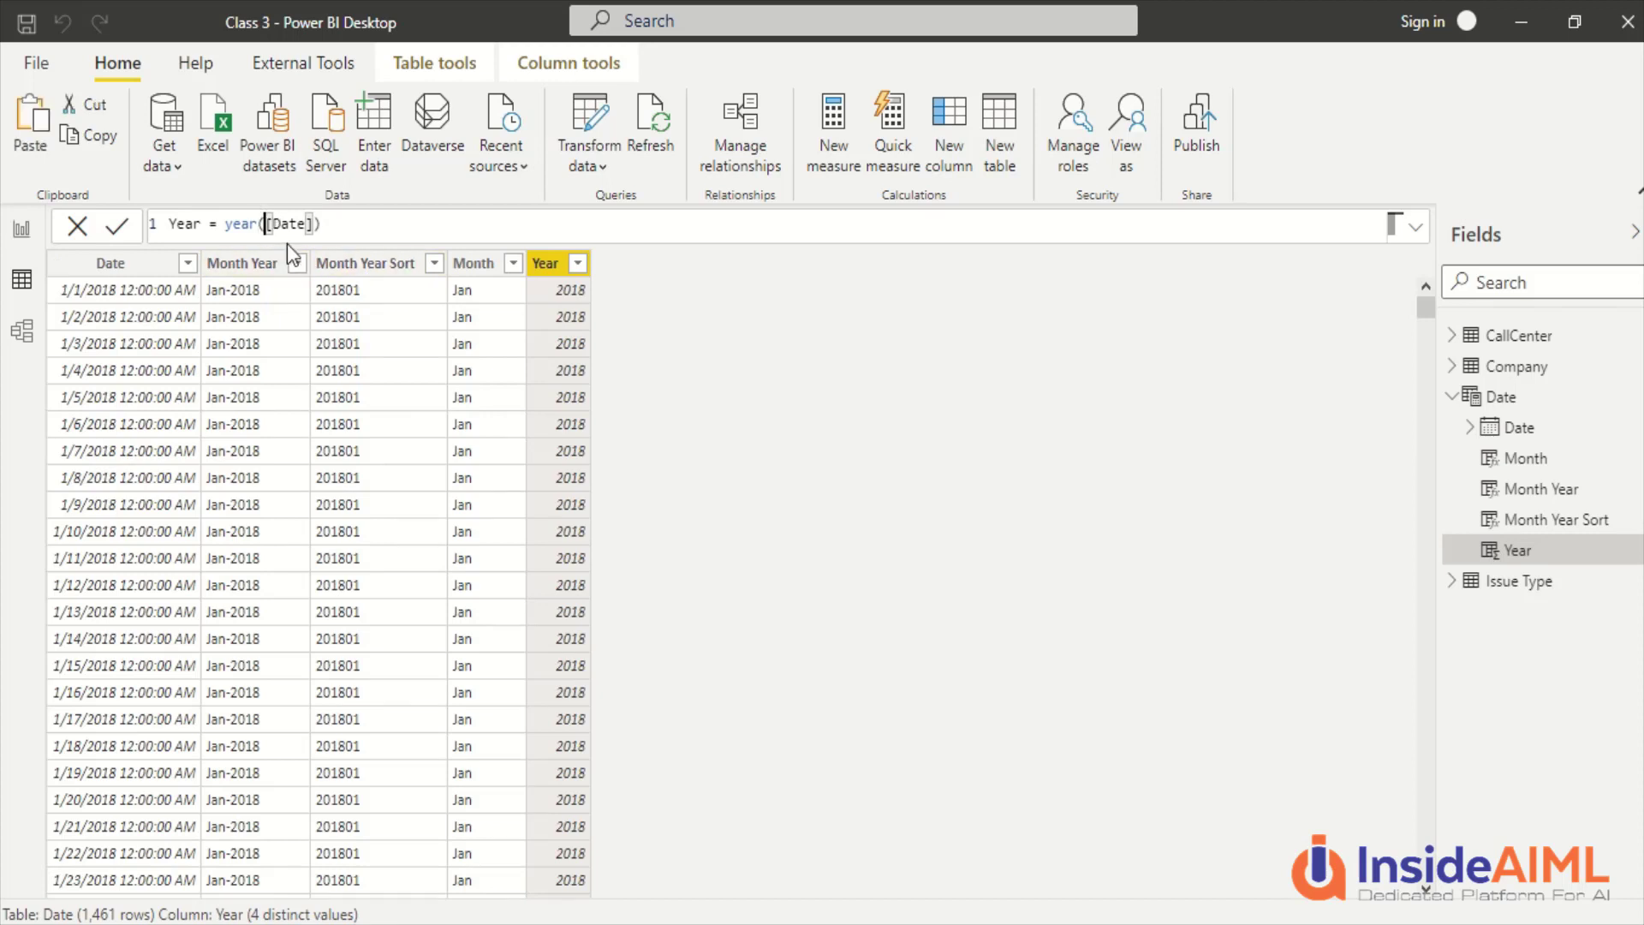
text('Date')
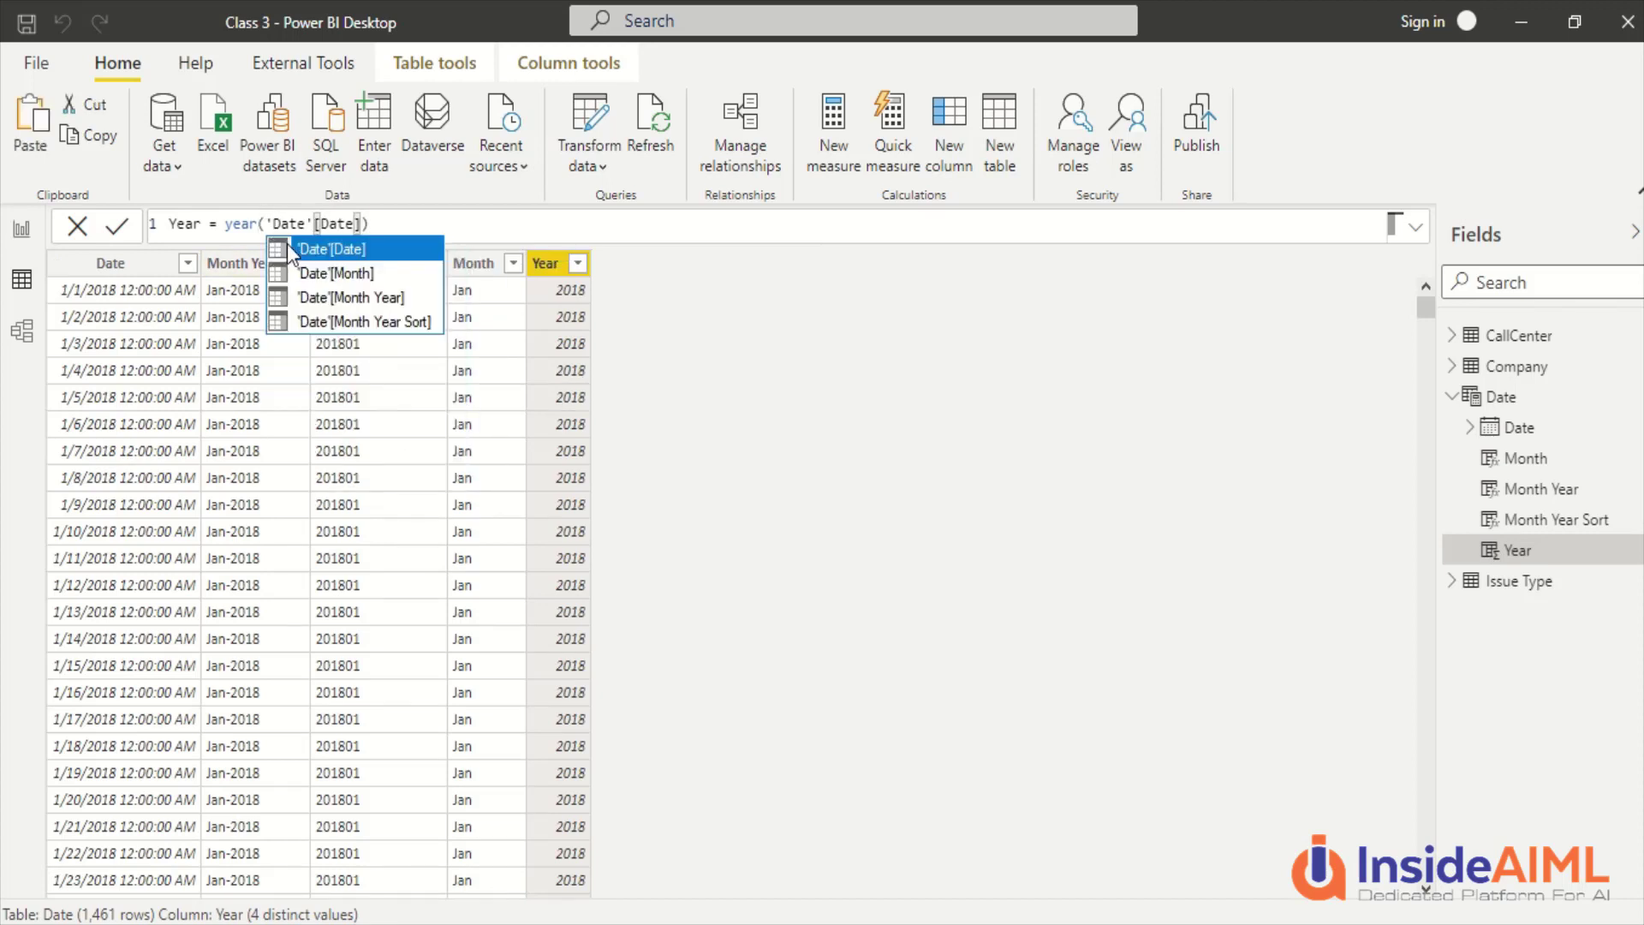
click(733, 488)
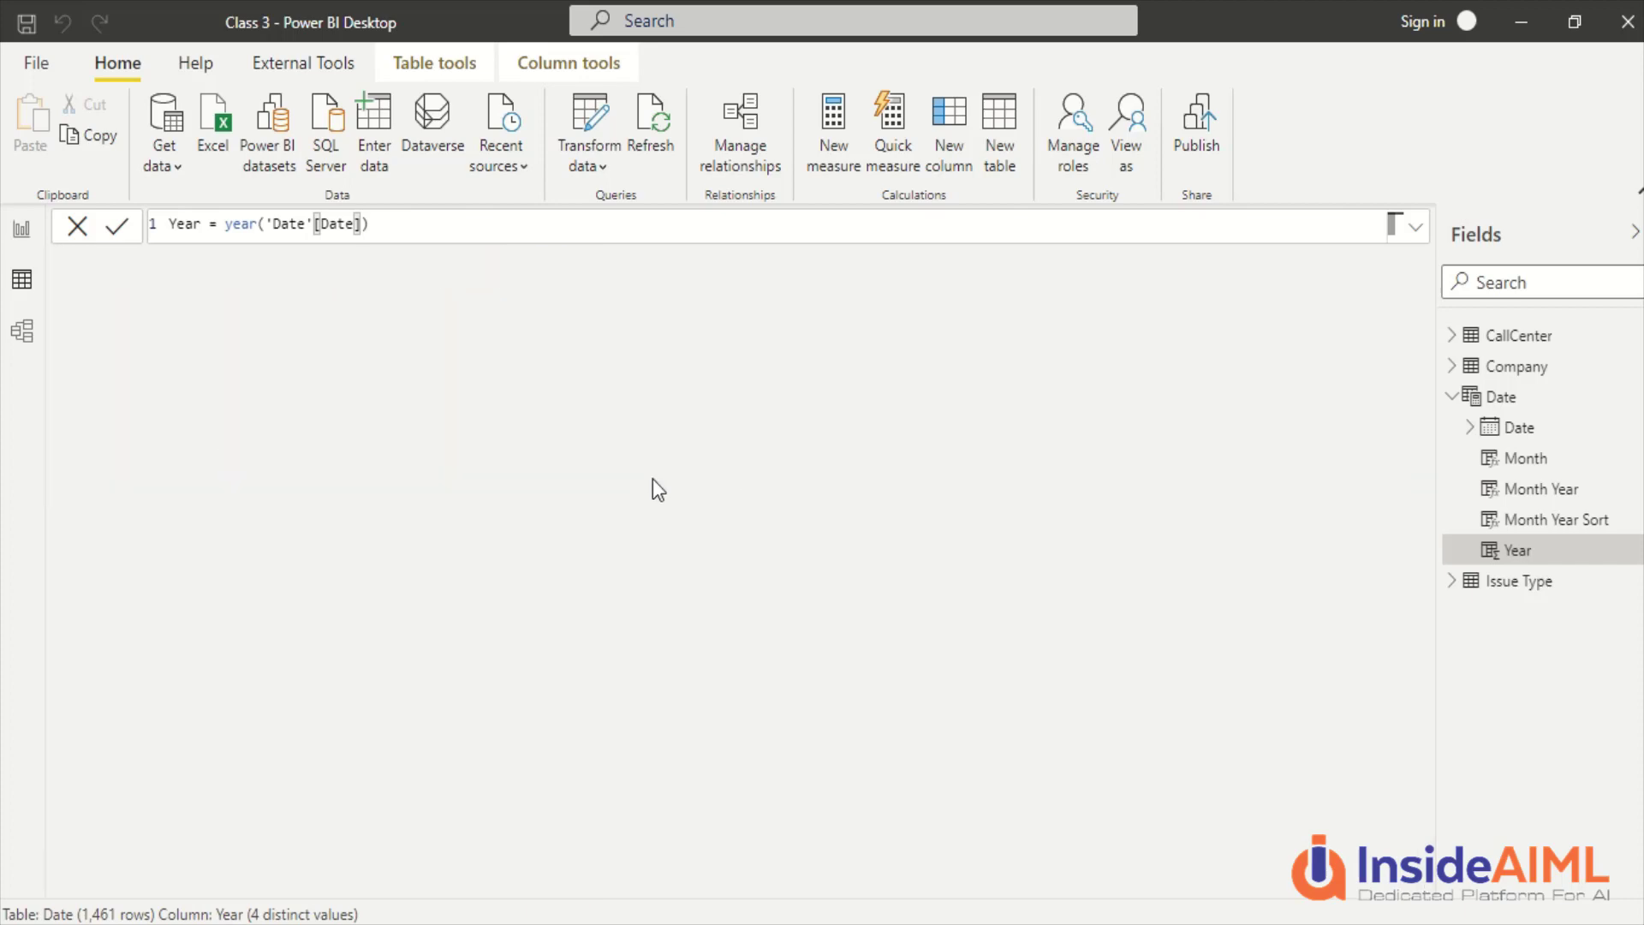
Add the Date table's Year column to the Month Year table visual on Page 7 and set it to Don't summarize
click(22, 229)
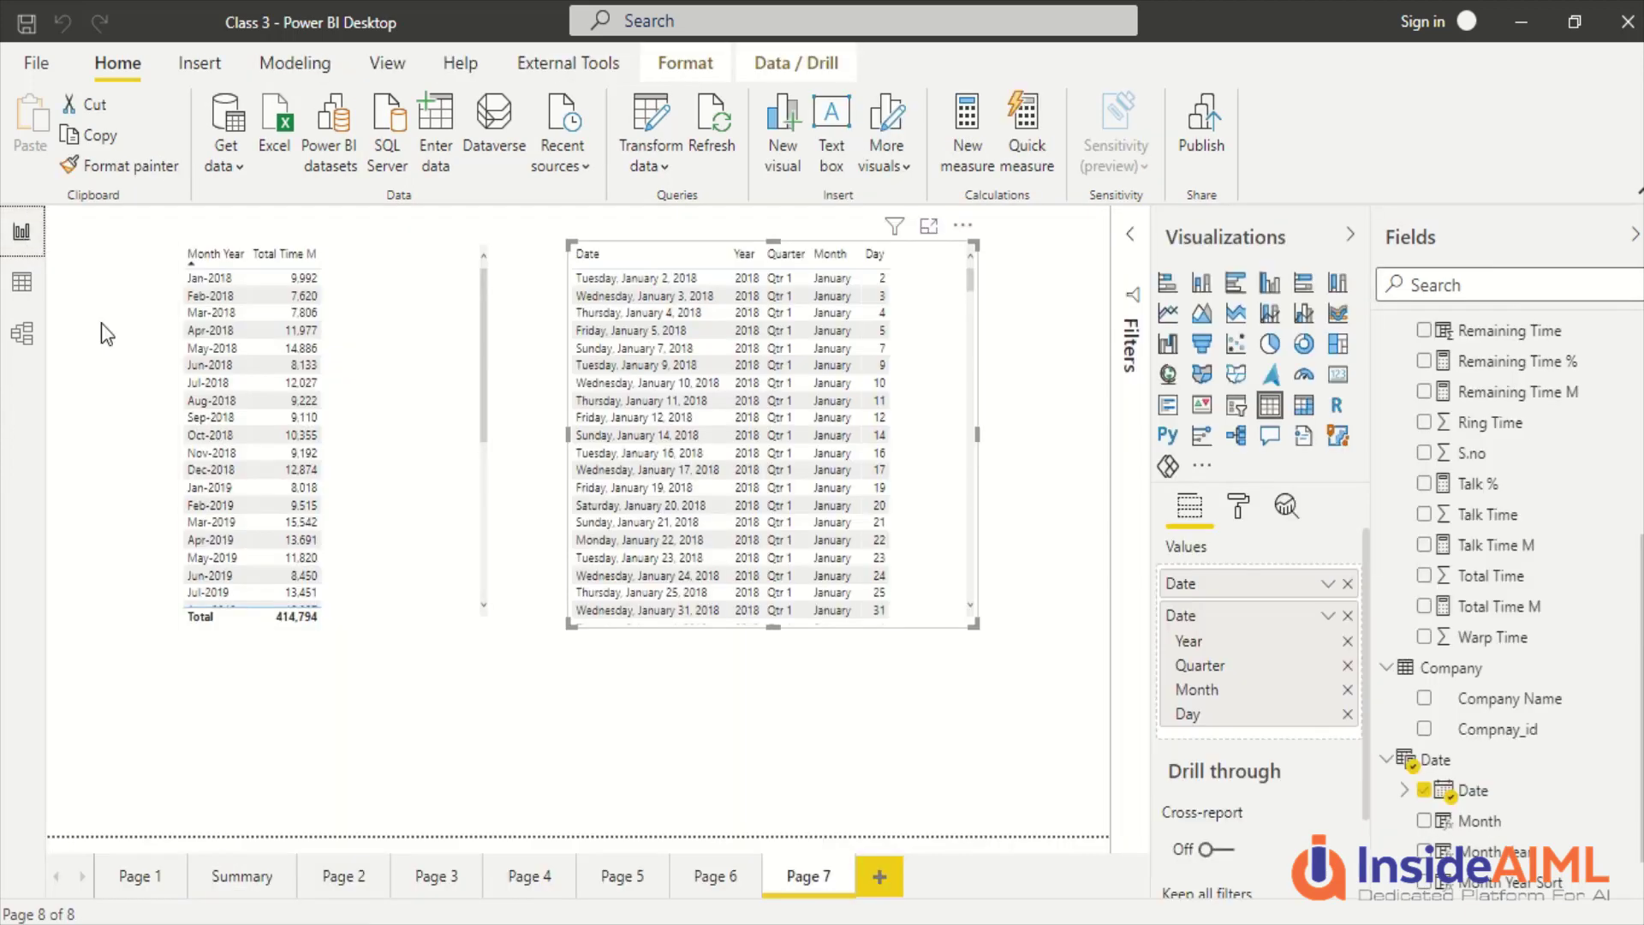
click(411, 381)
scroll(1533, 777, down, 1)
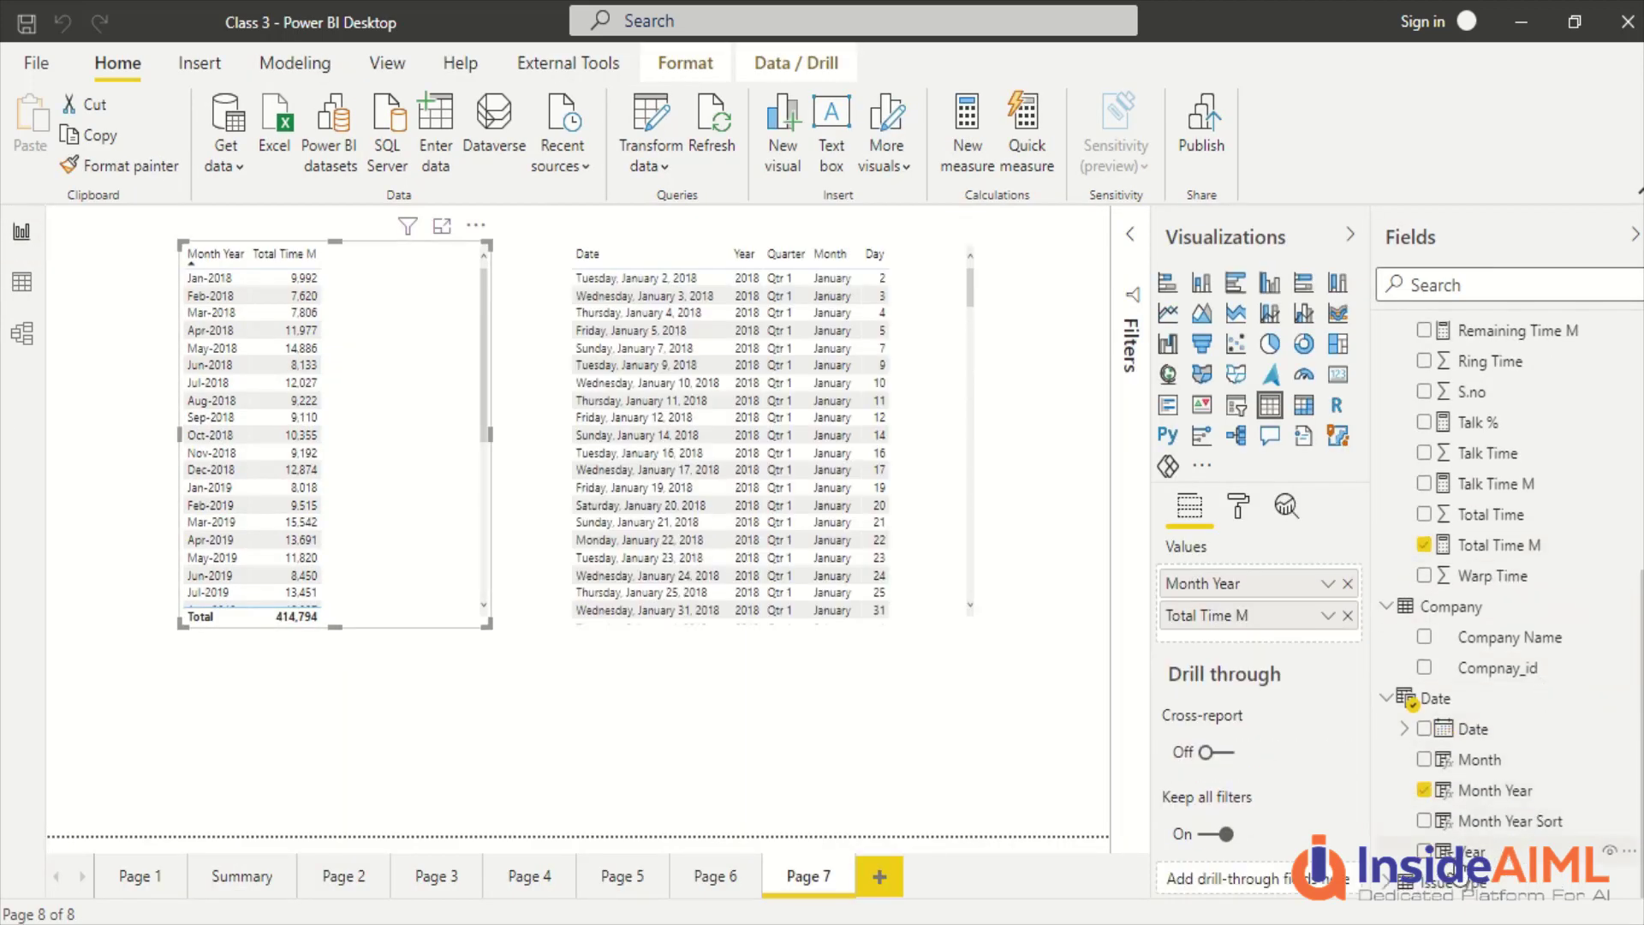
drag(1494, 851, 396, 376)
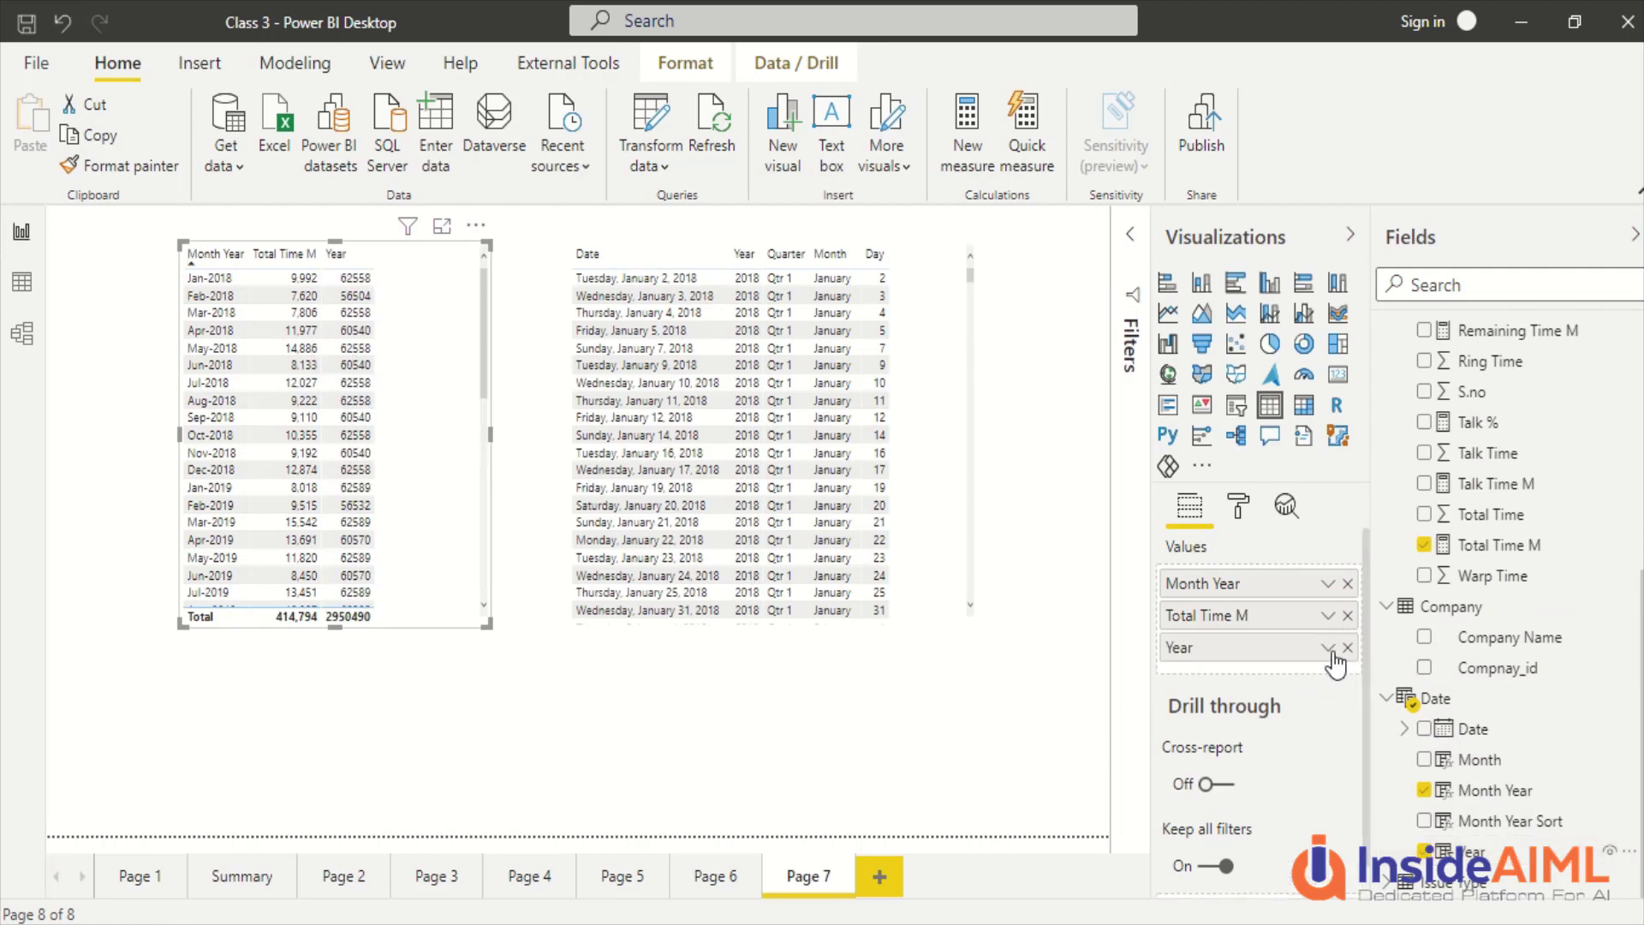
click(1327, 648)
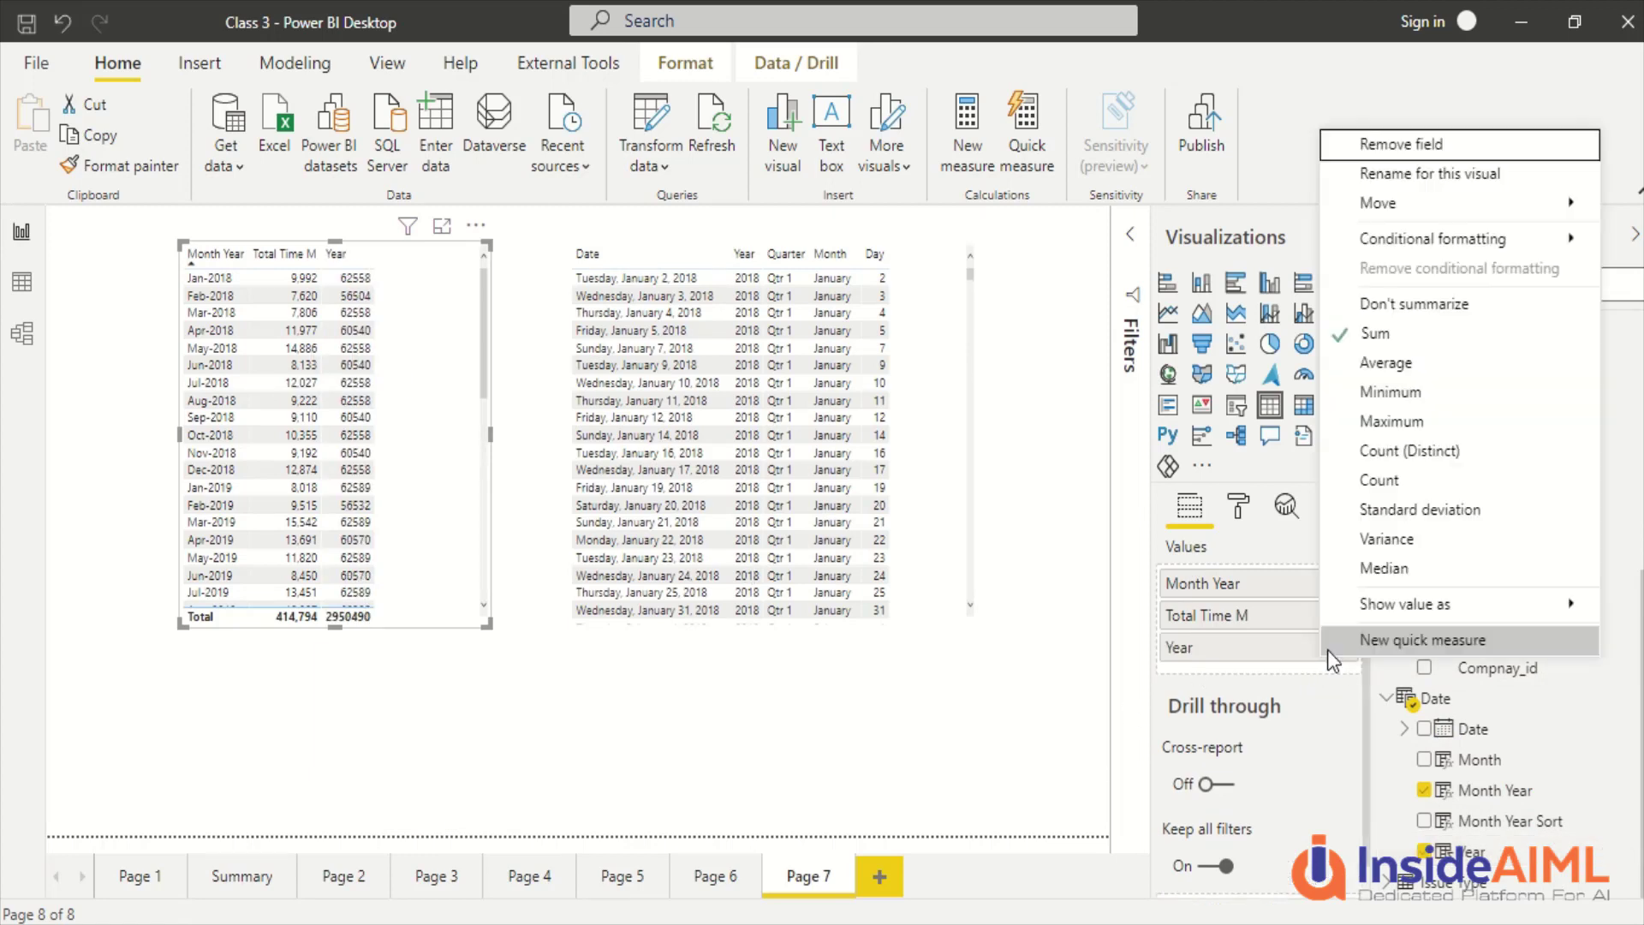
click(1408, 304)
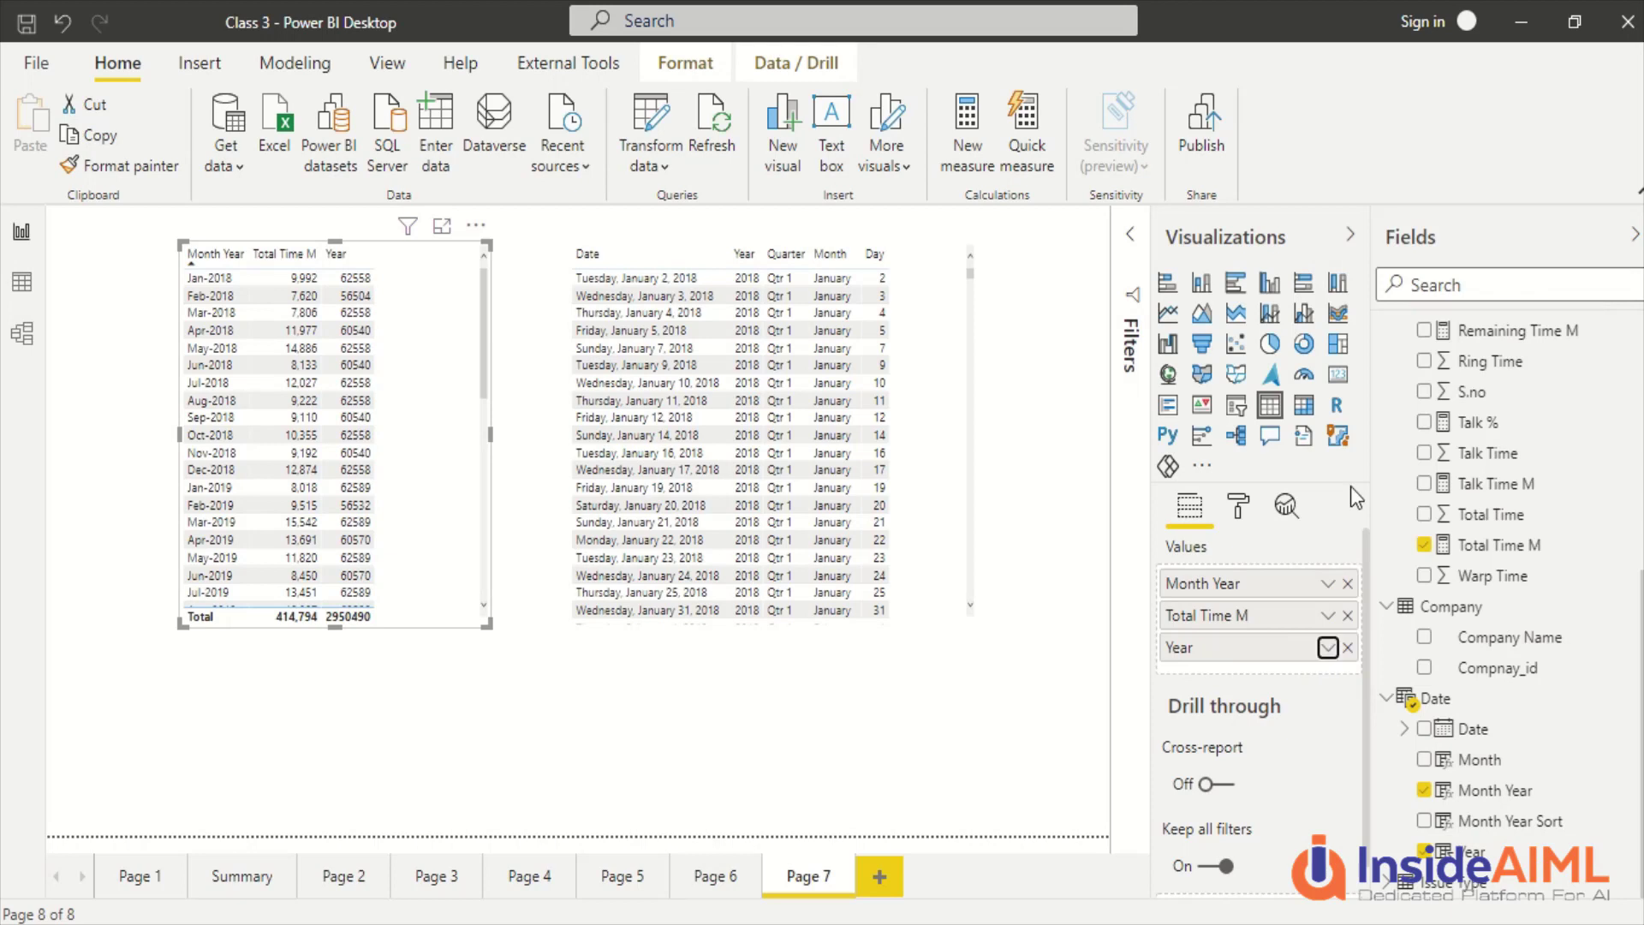
Remove Month Year from the first table visual and place Year ahead of Total Time M
click(1347, 585)
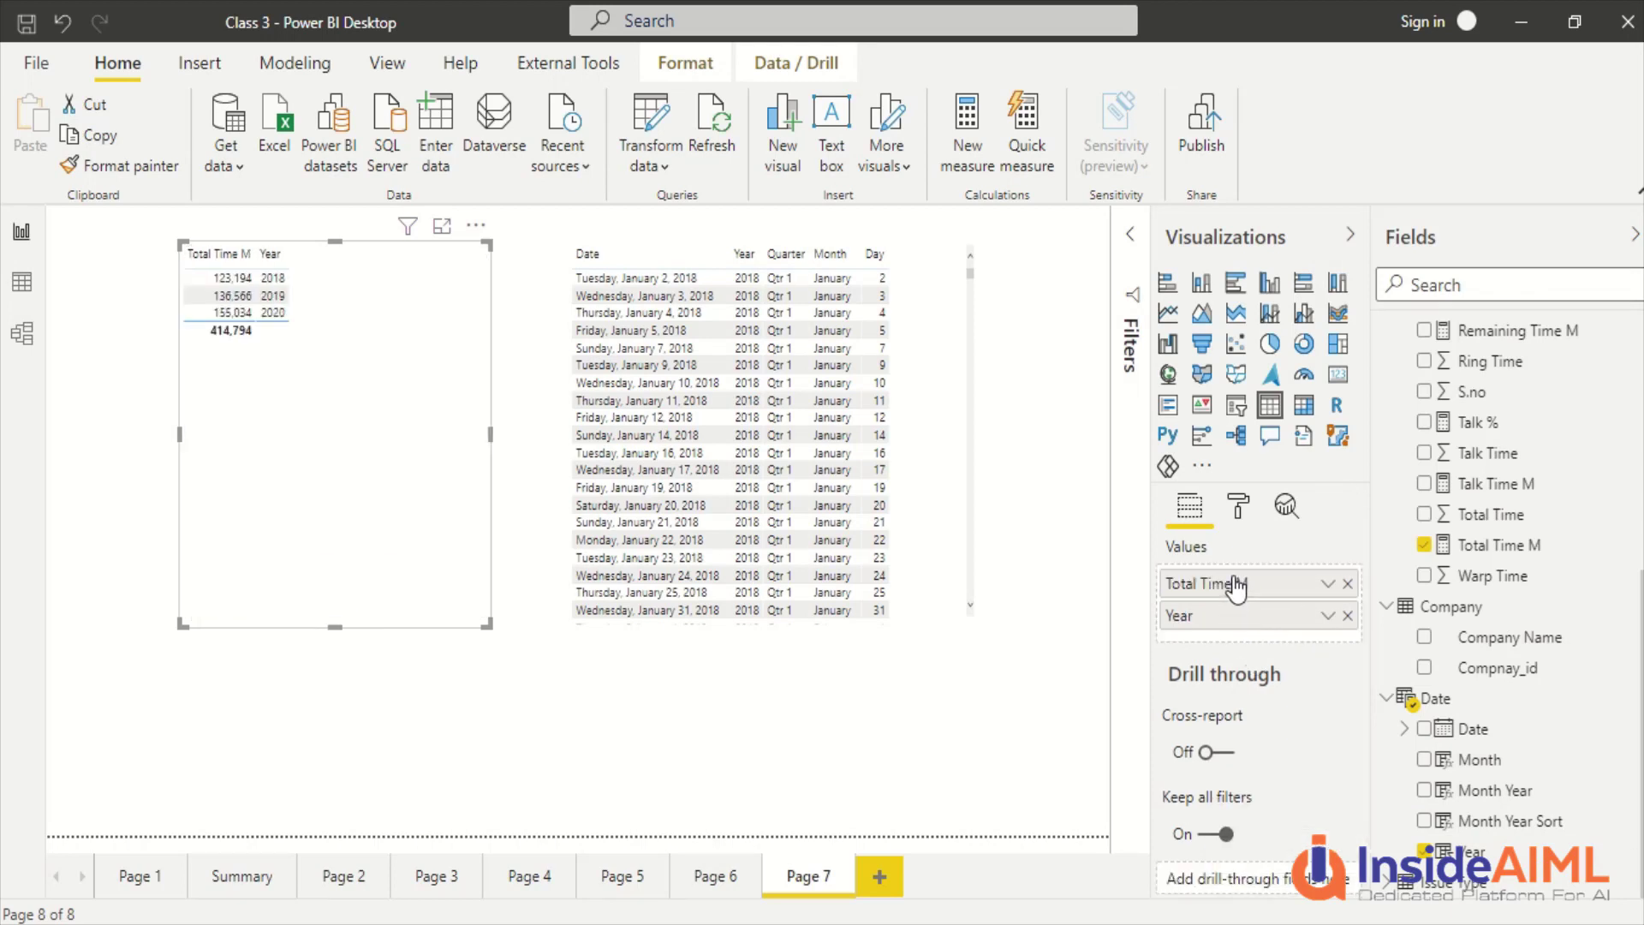
drag(1236, 588, 1237, 623)
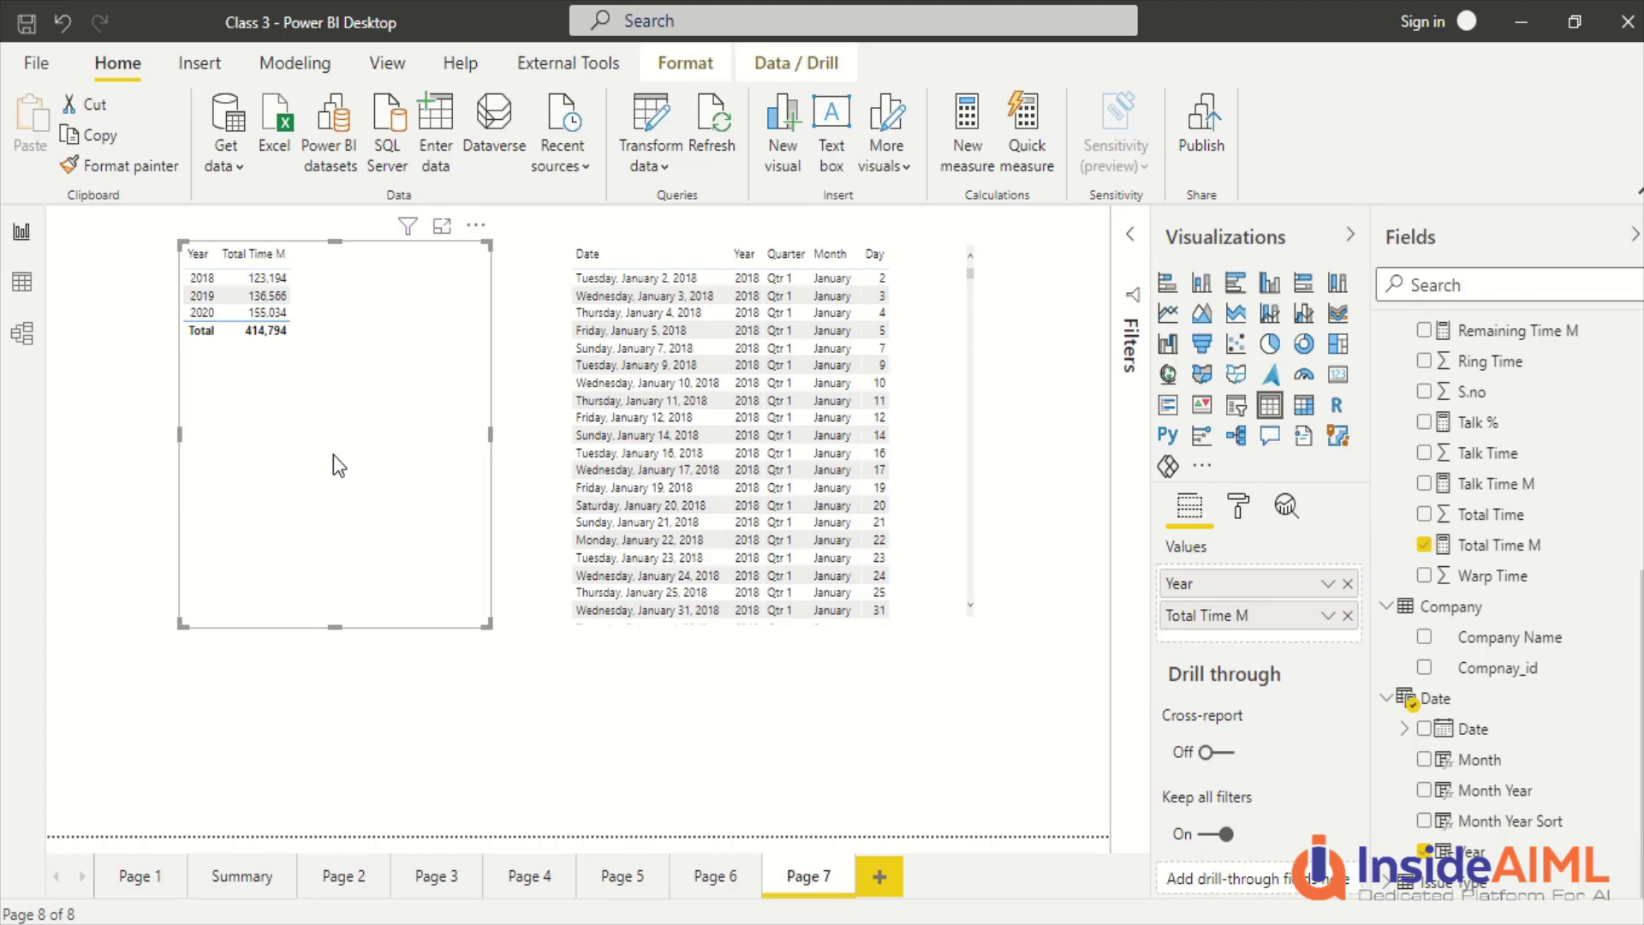